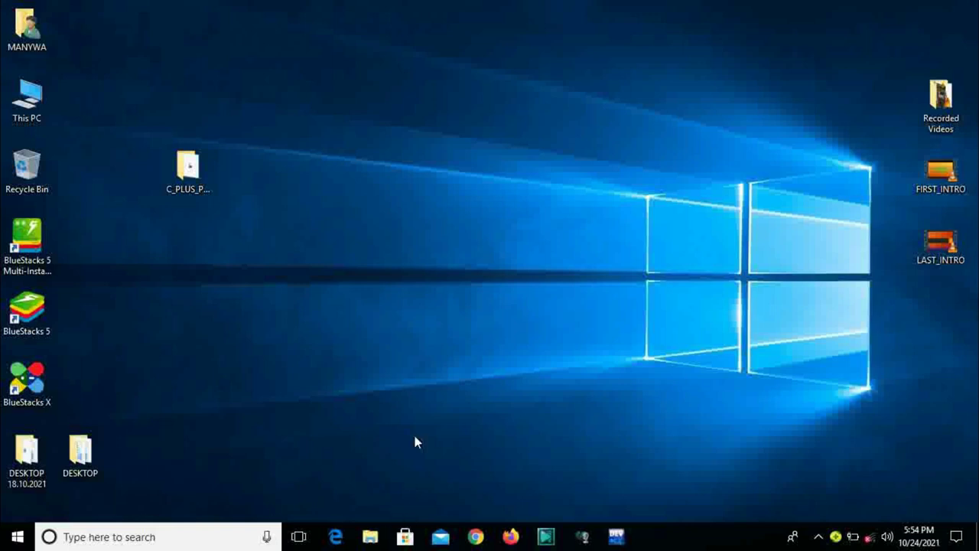
Search the installed apps for vlc, then dismiss the search.
key(super)
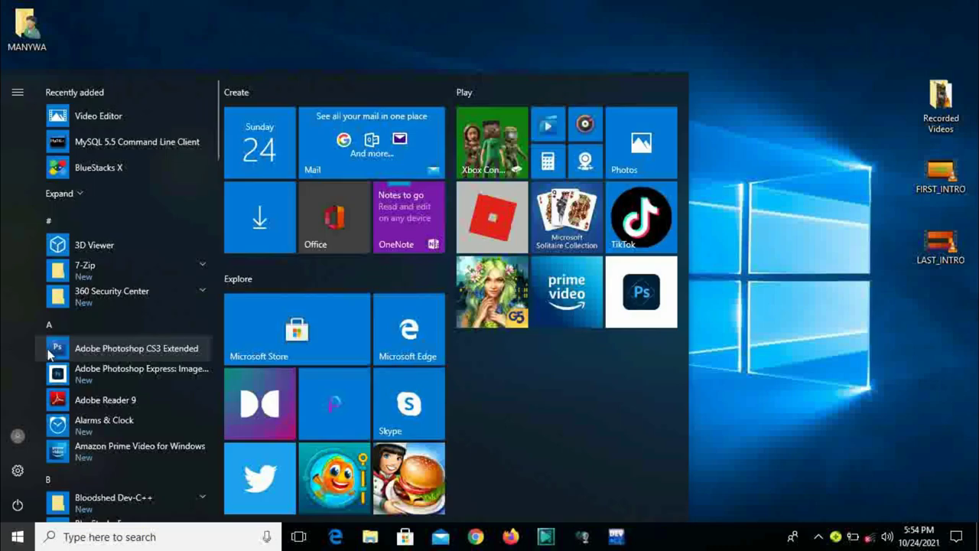
text(v)
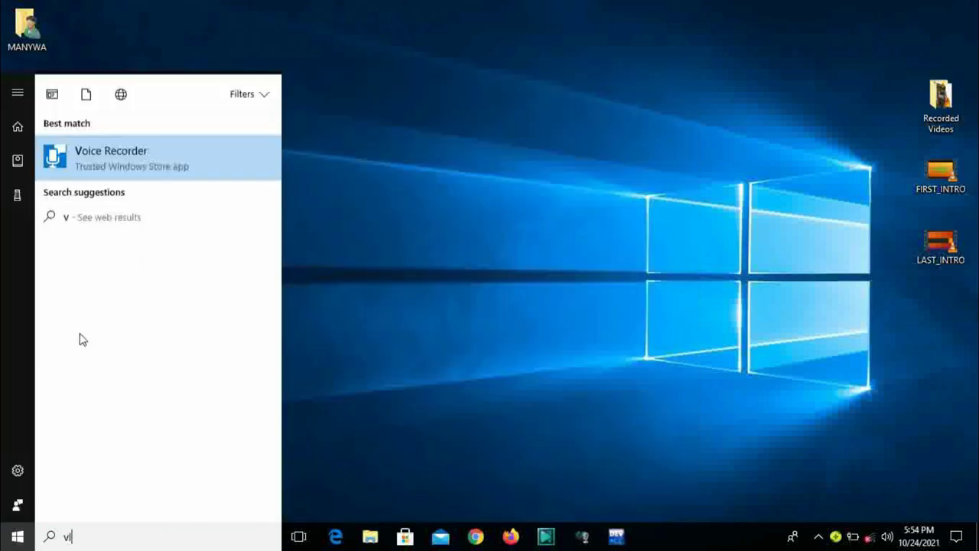
text(l)
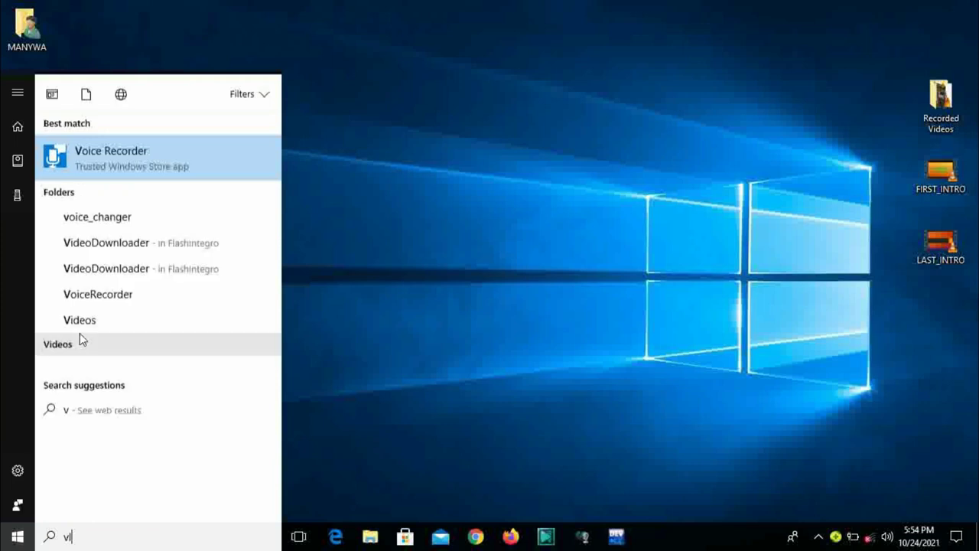
text(cc)
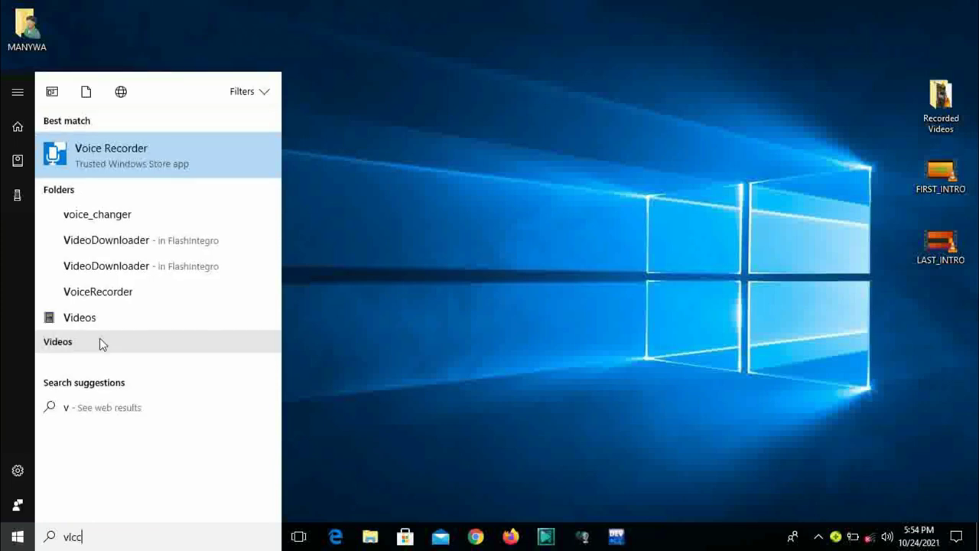
key(BackSpace)
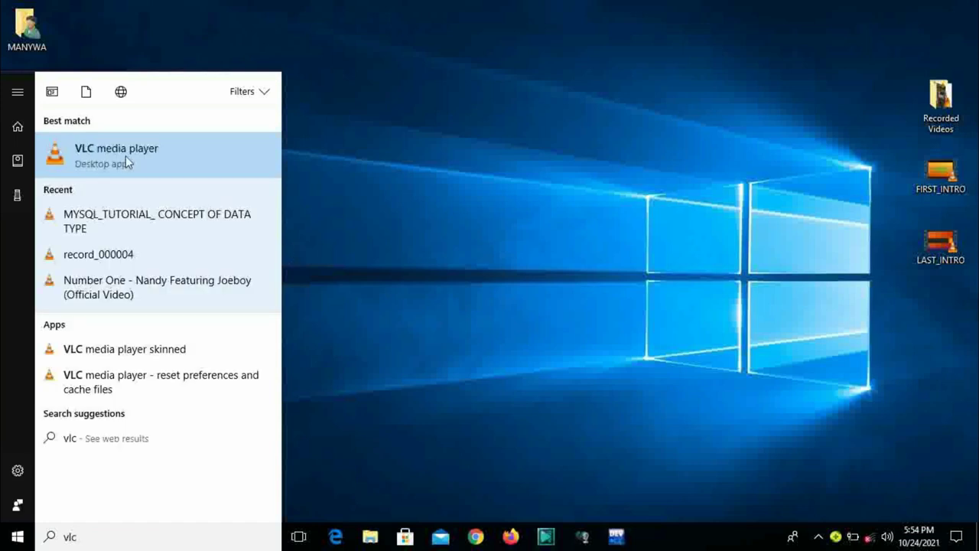
click(442, 154)
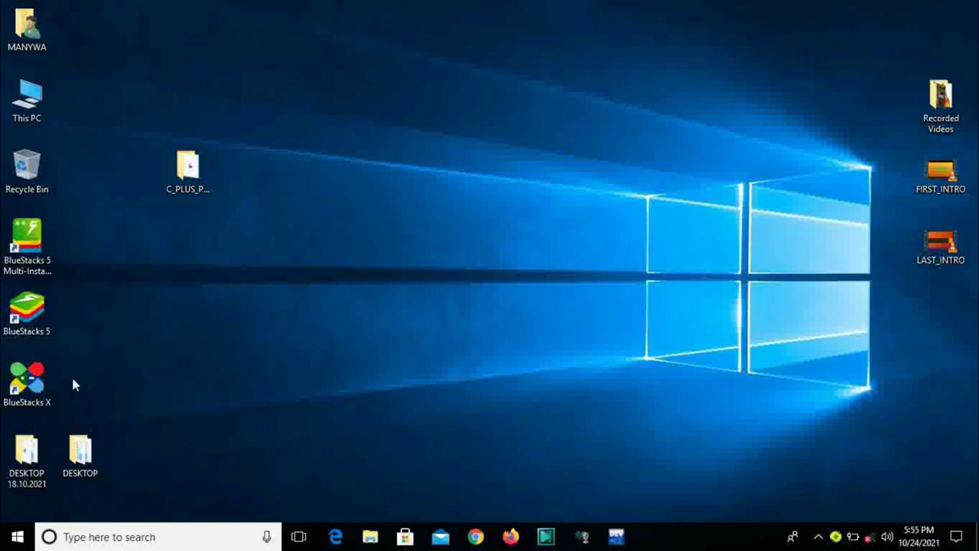
Display the computer's power options, then dismiss them without choosing one.
click(6, 542)
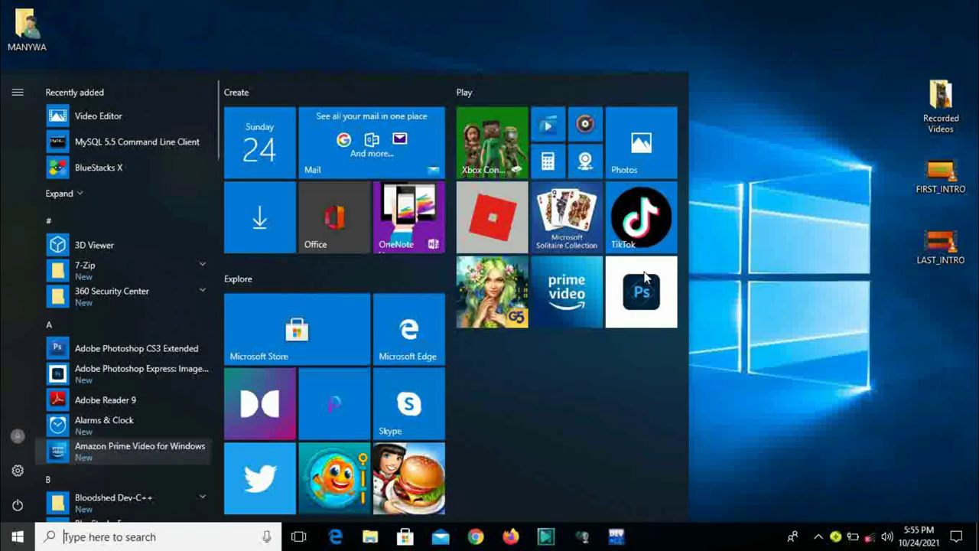
click(802, 189)
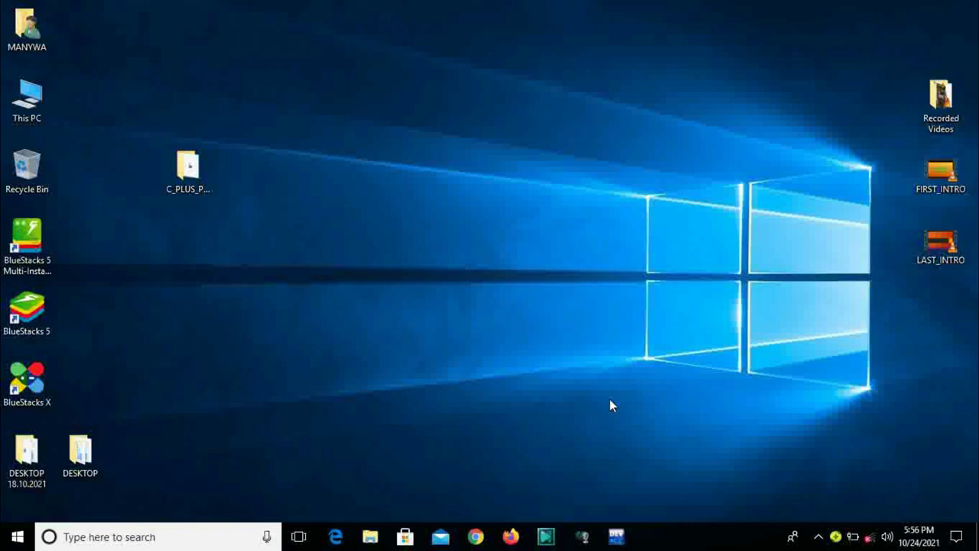
click(17, 537)
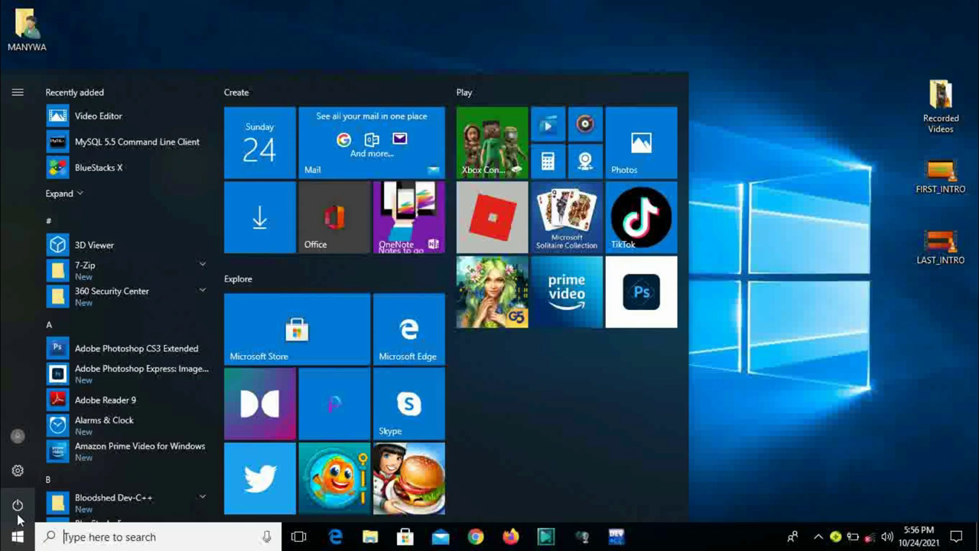
click(17, 505)
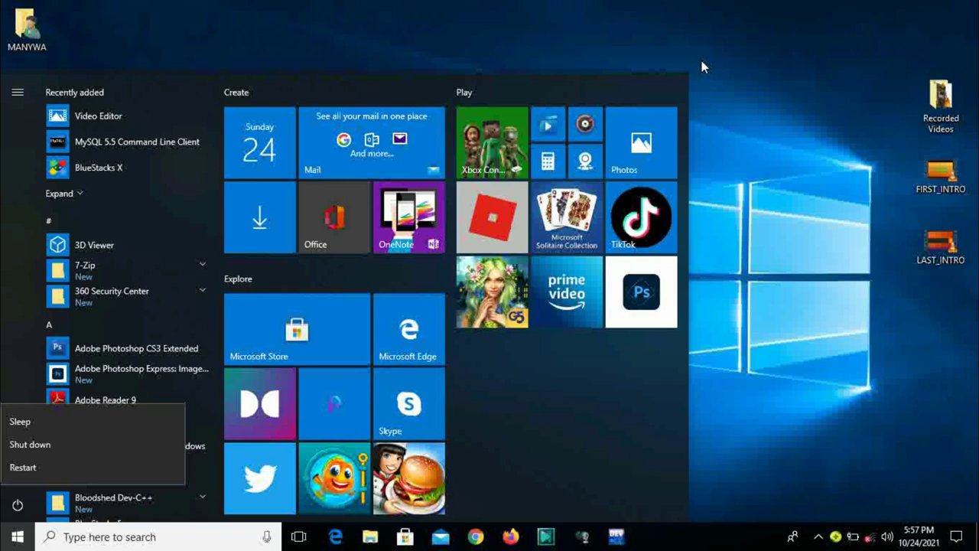
key(Escape)
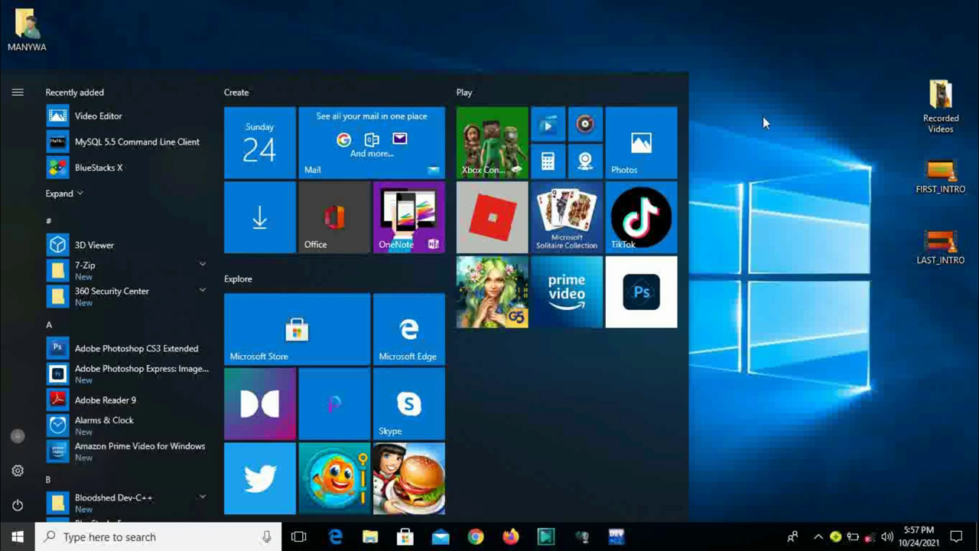
click(747, 106)
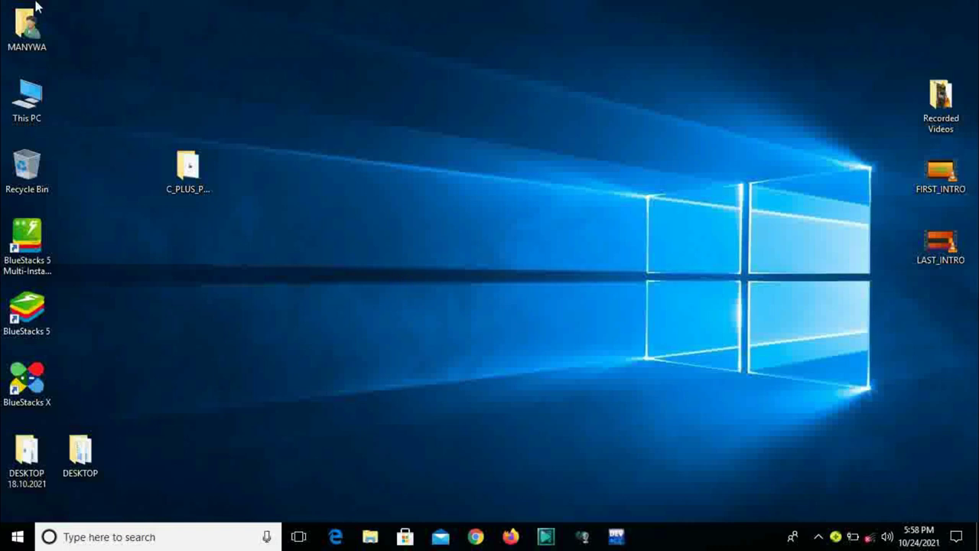
Open This PC to view the computer's folders and drives, and close it.
click(27, 97)
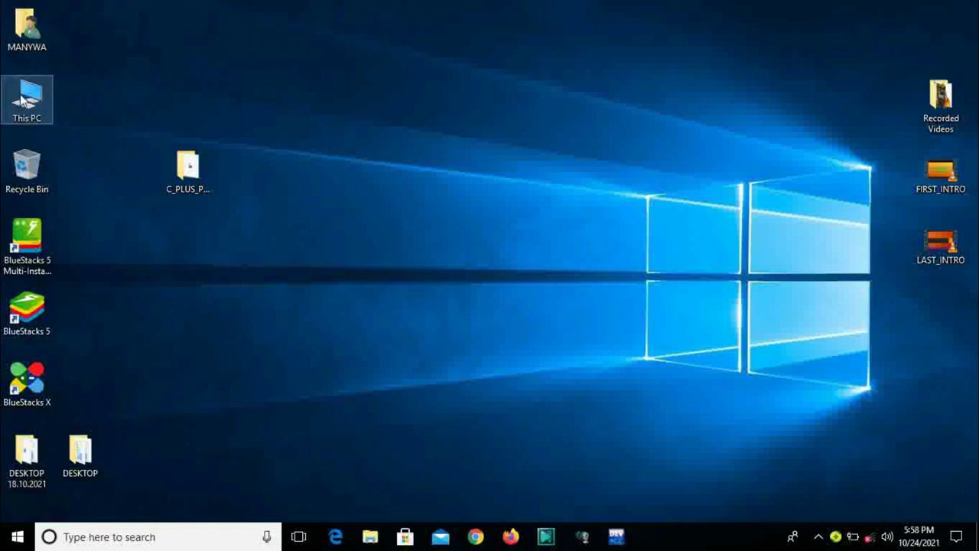
double_click(25, 98)
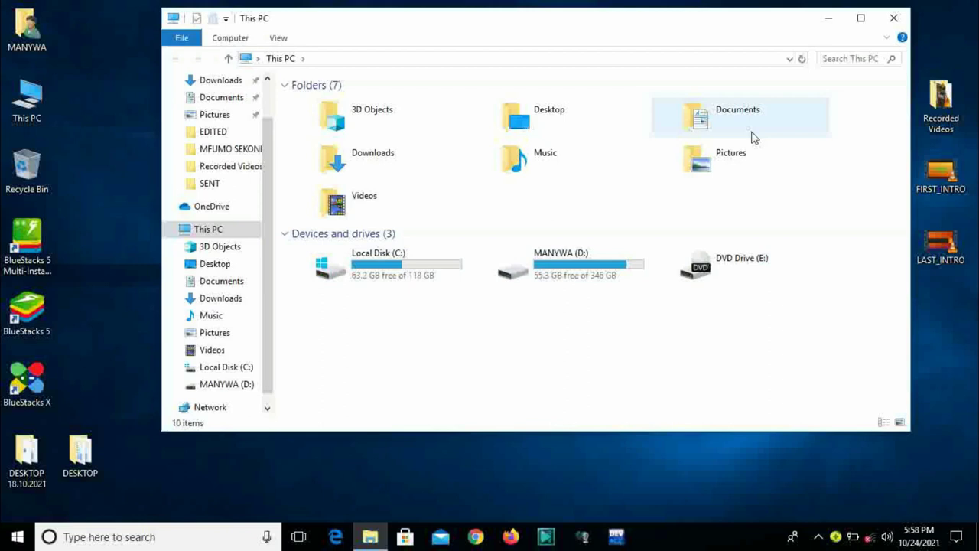
click(892, 19)
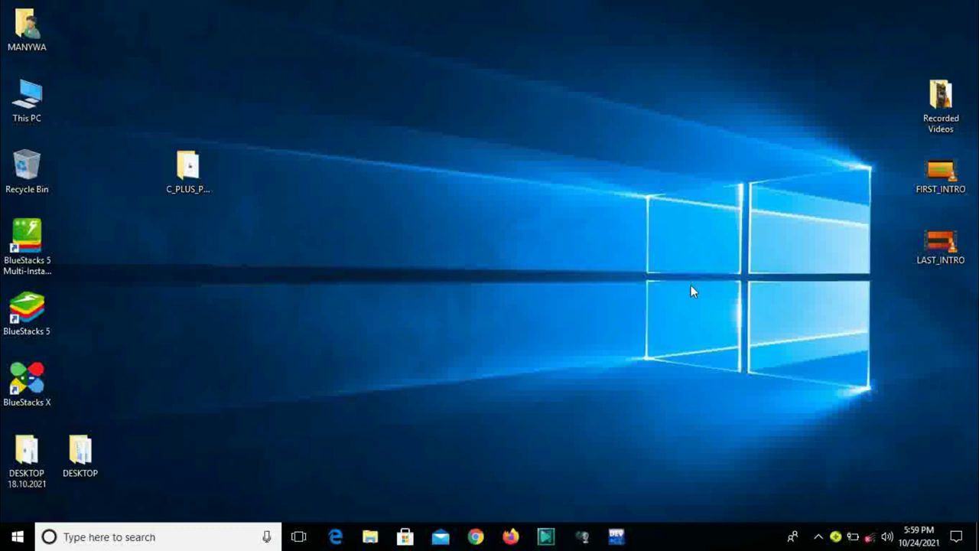
Open the temporary files folder using %temp%, select the ScreenRecorder folder in it, and close the window.
key(super)
key(super)
click(15, 538)
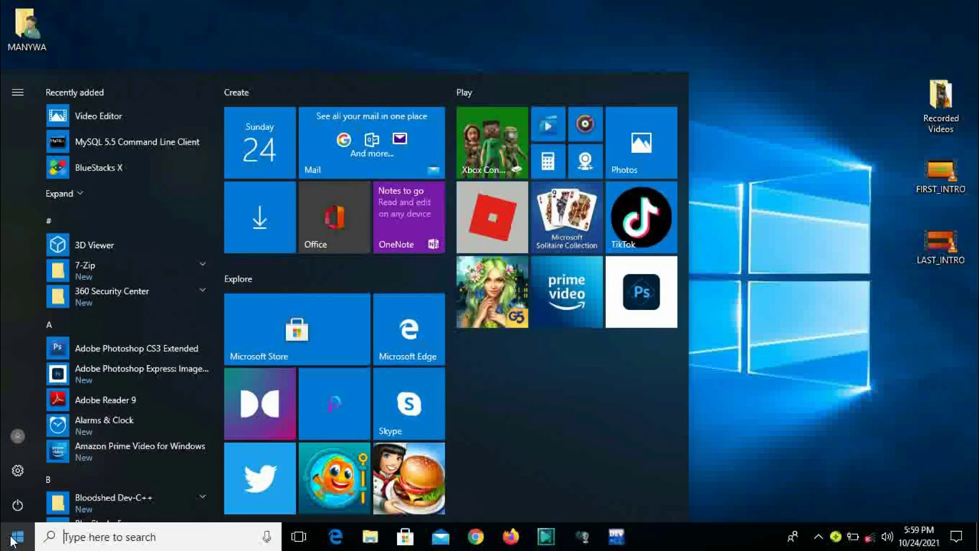
text(%)
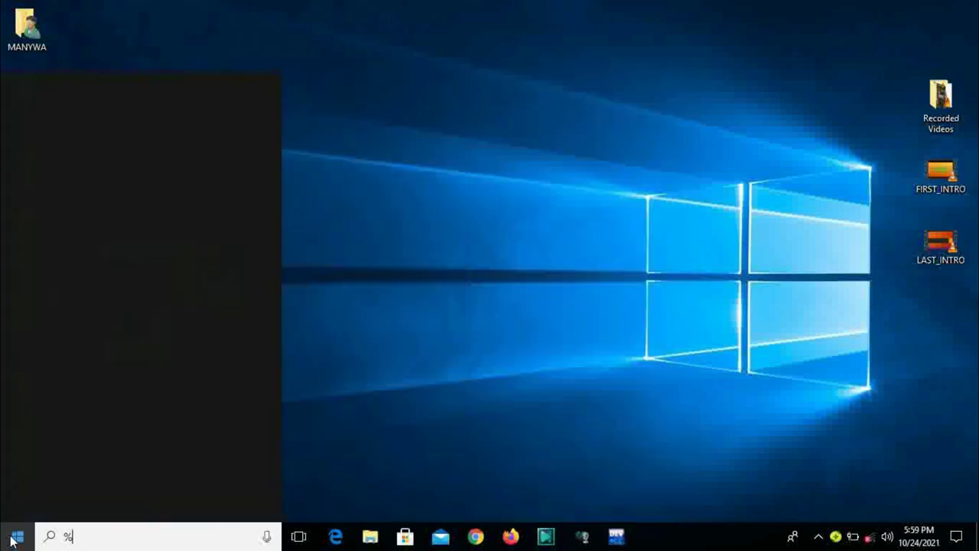
text(temp)
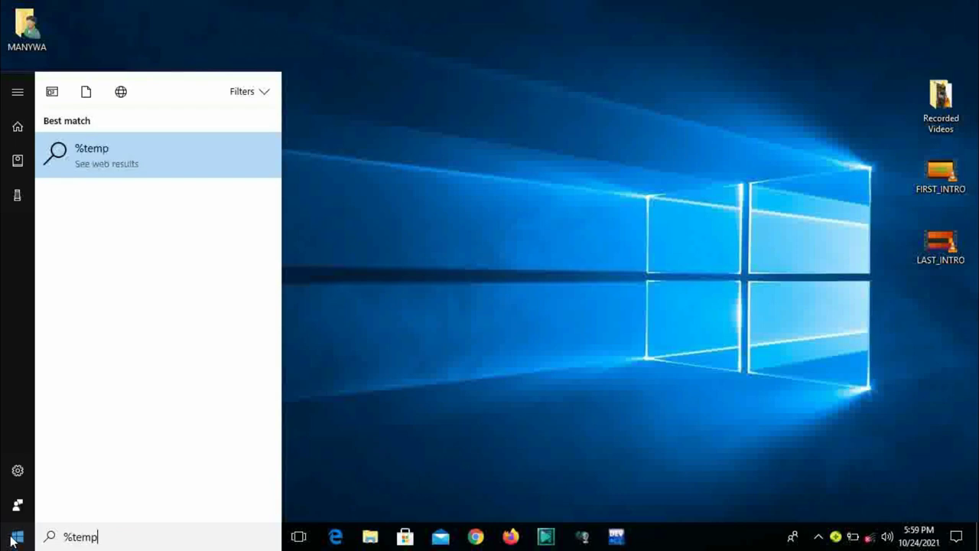
text(%)
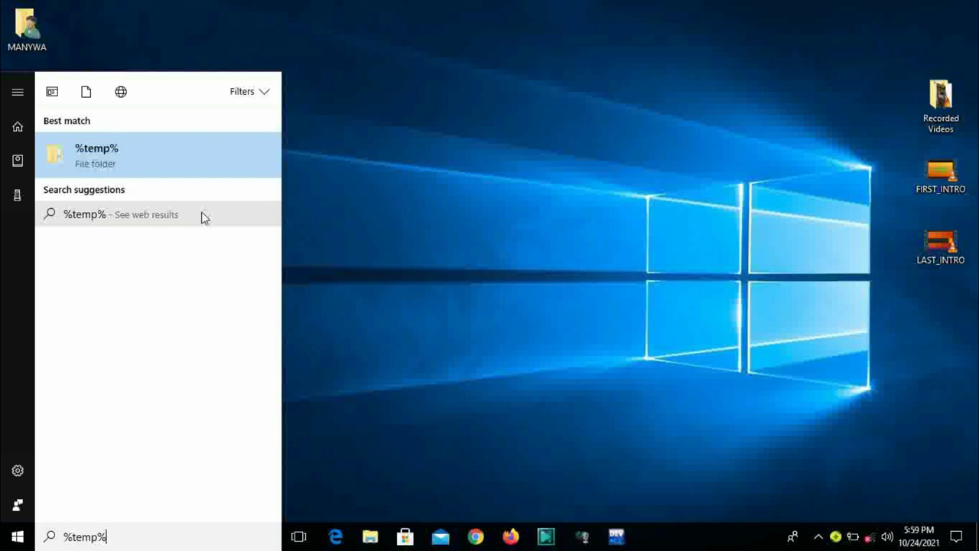
key(Return)
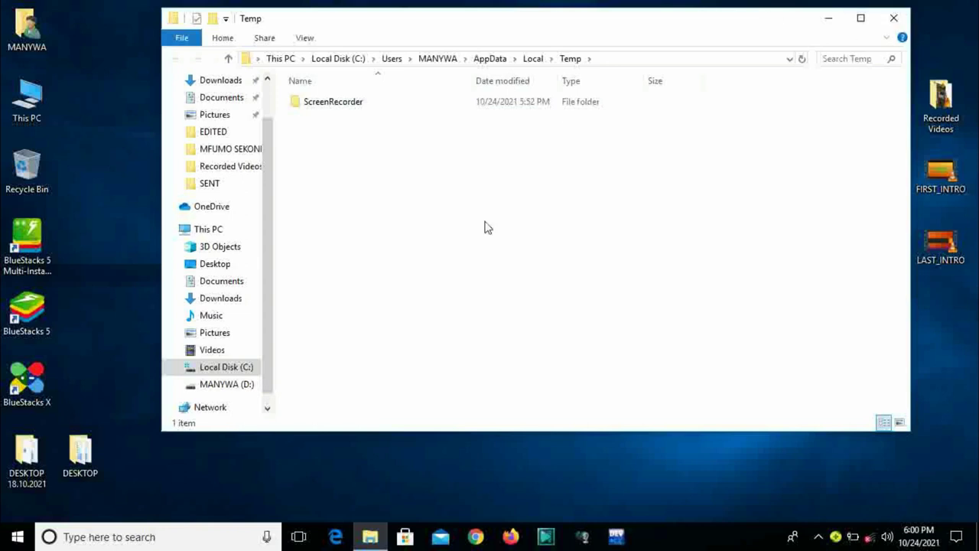
click(335, 104)
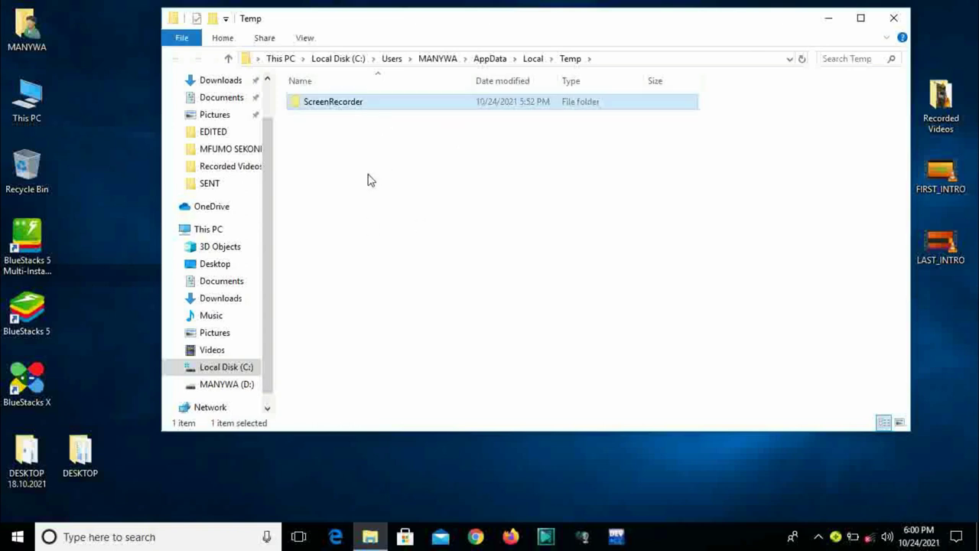
click(895, 19)
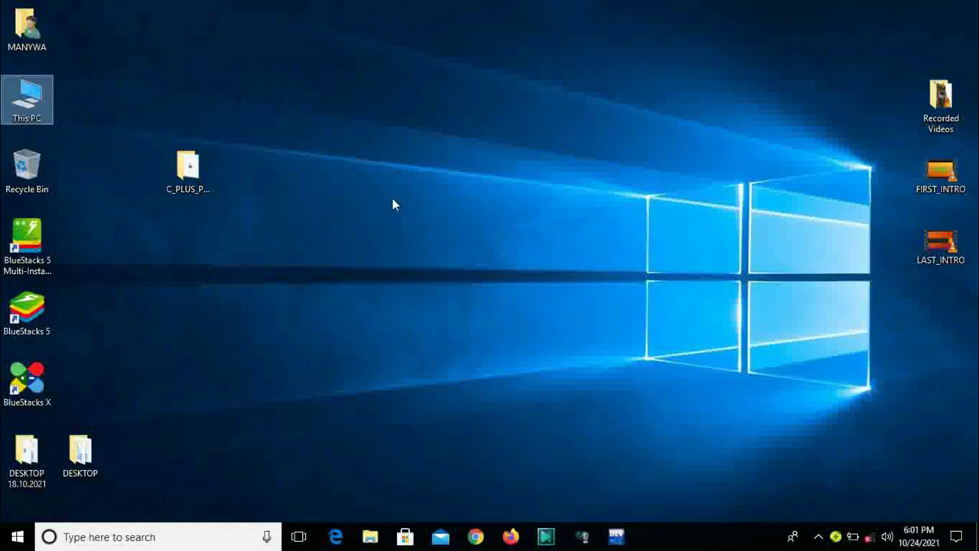
click(440, 164)
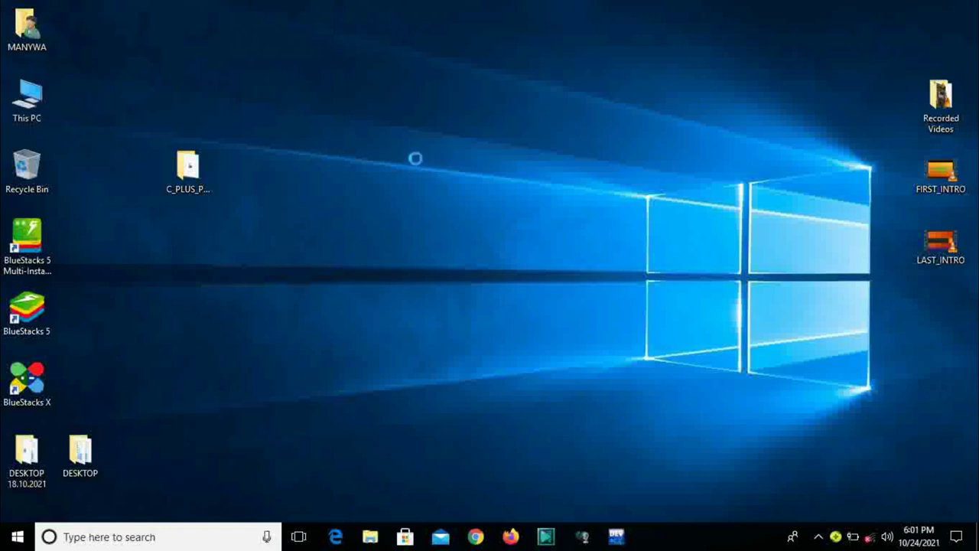
right_click(437, 163)
click(402, 104)
right_click(366, 135)
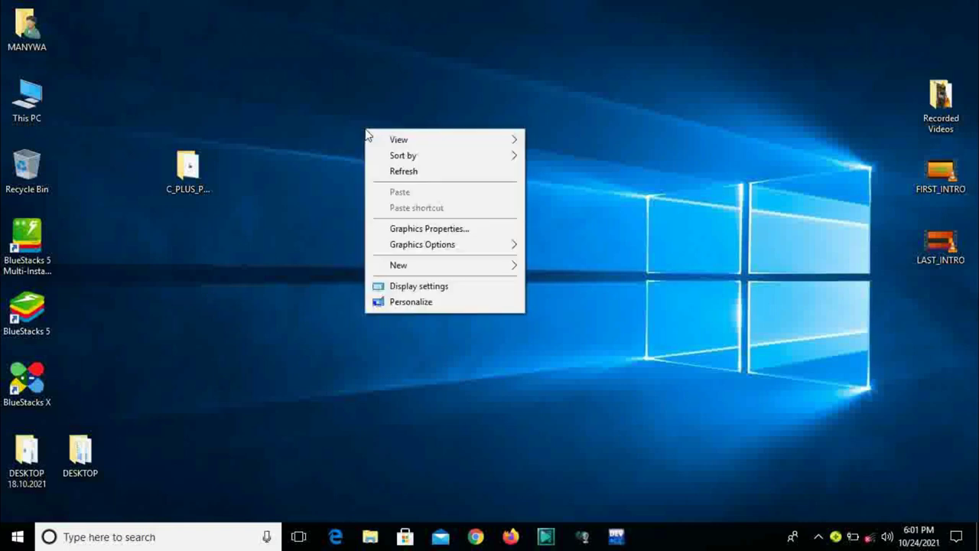
click(465, 117)
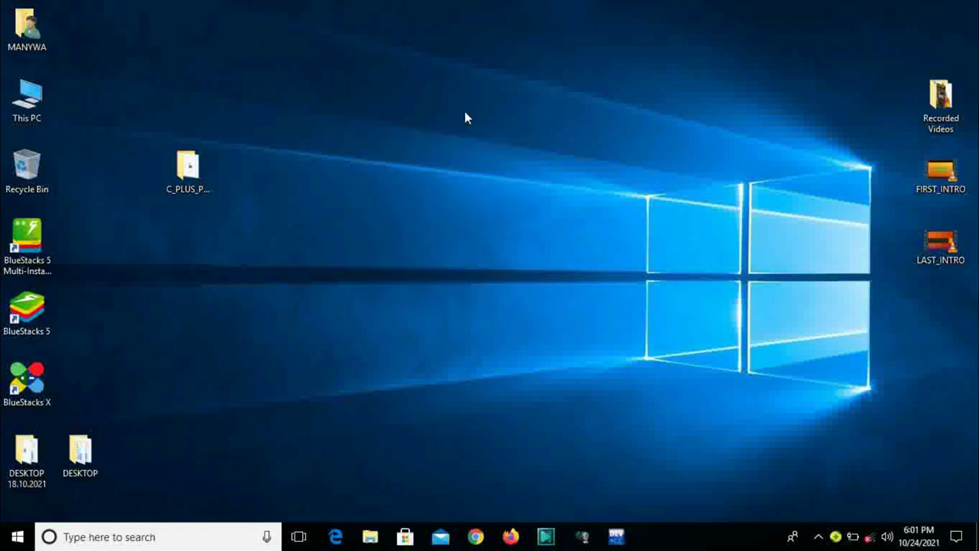
Create a new desktop folder named KWAYA and move it one row higher on the desktop.
right_click(450, 161)
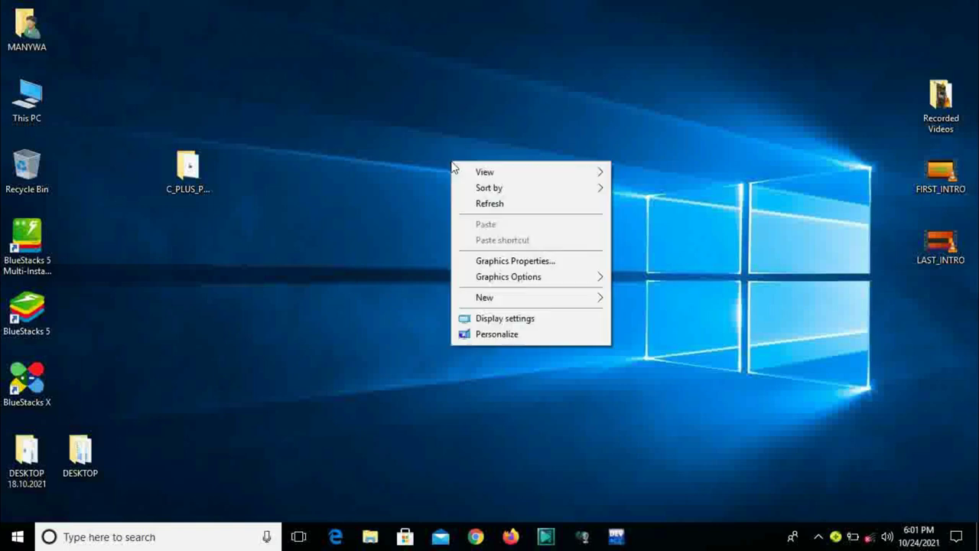
mouse_move(571, 301)
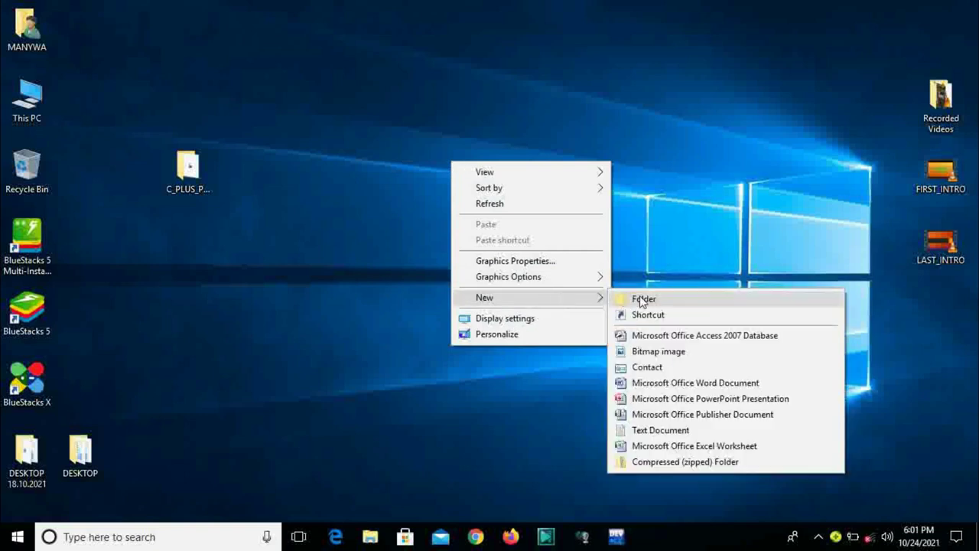
click(681, 302)
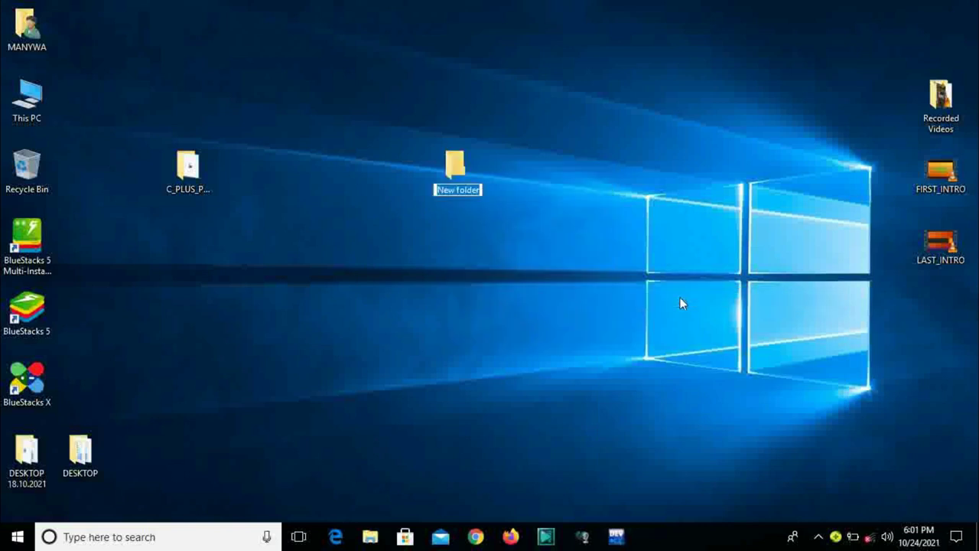
text(KWAYA)
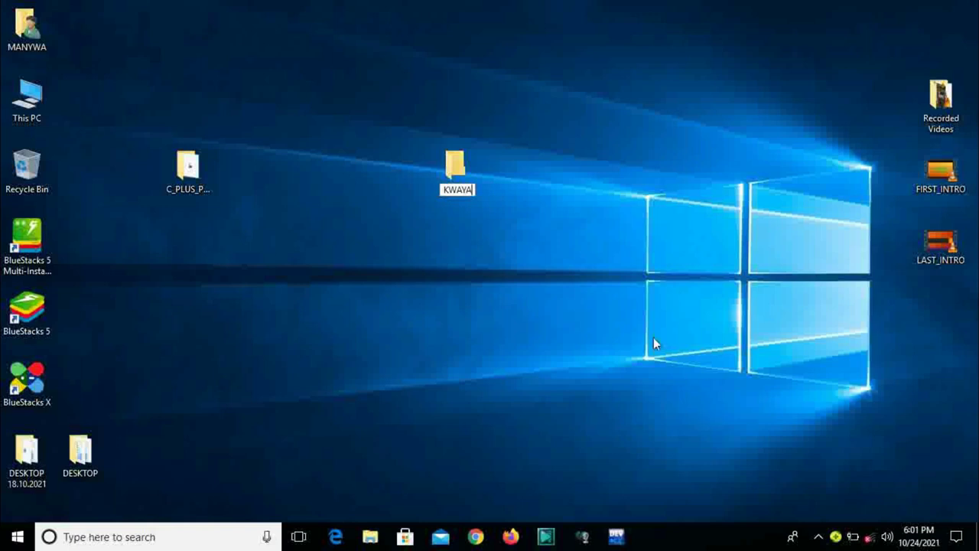
key(Return)
drag(457, 170, 456, 80)
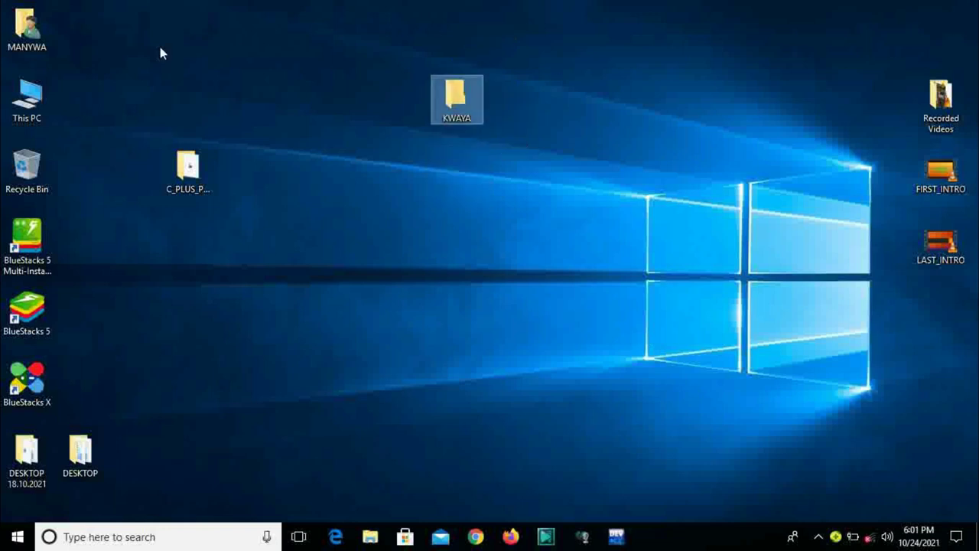
Open the D: drive from This PC.
click(35, 106)
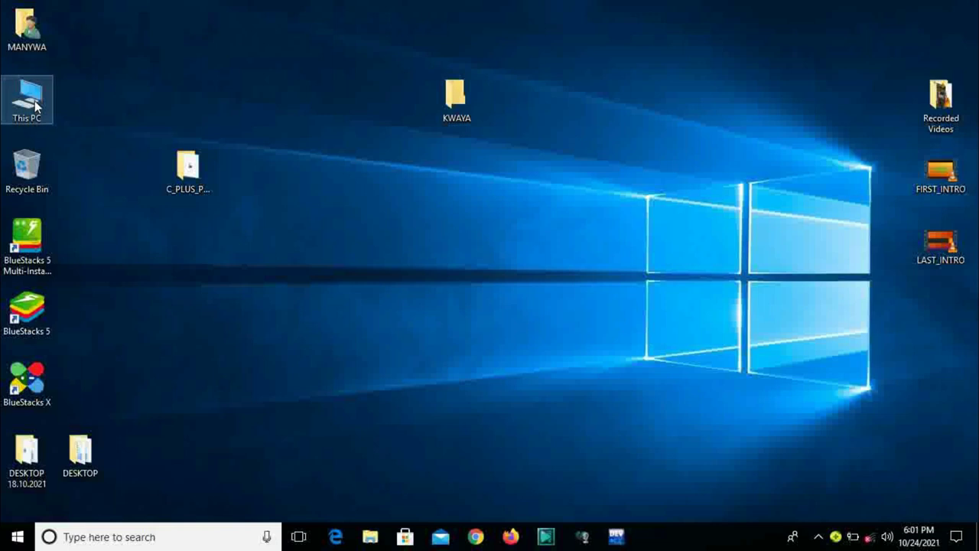
double_click(35, 106)
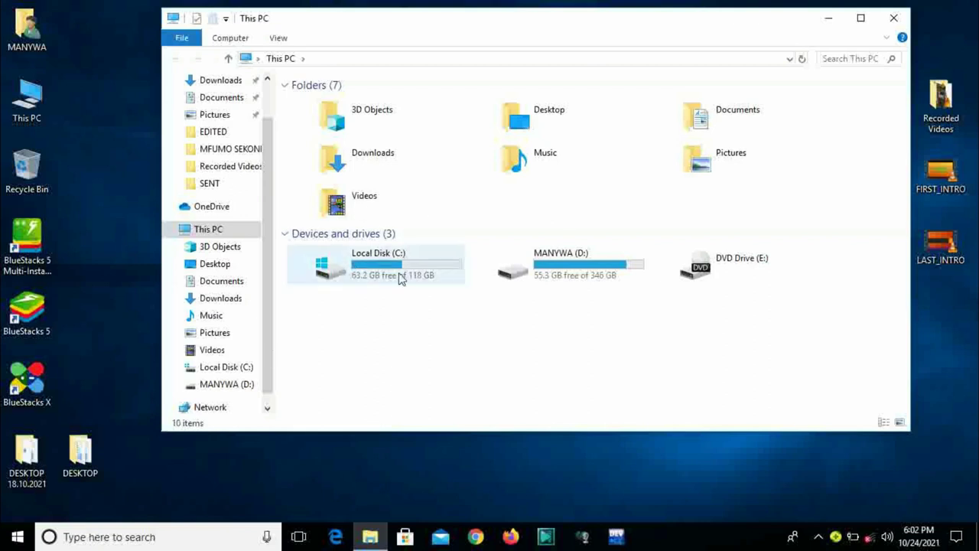
click(578, 256)
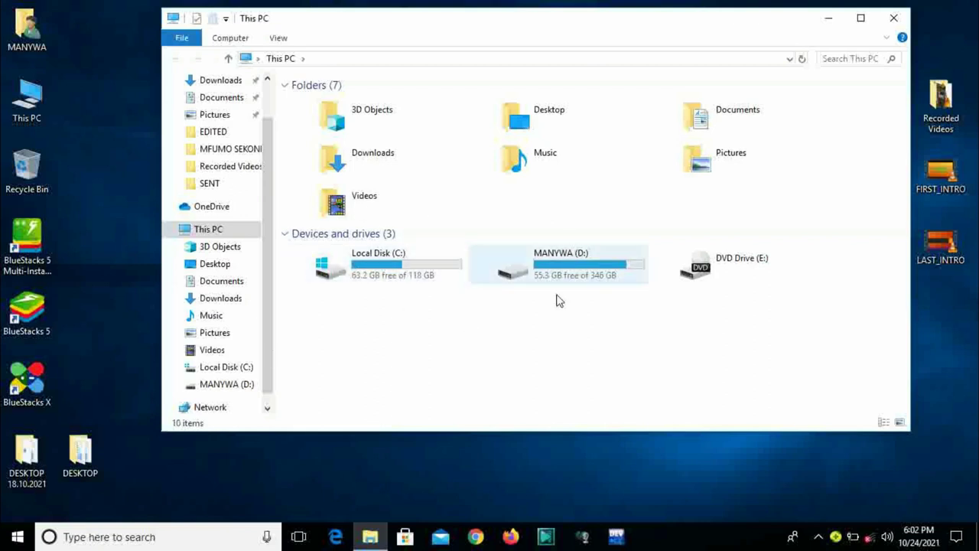
click(588, 262)
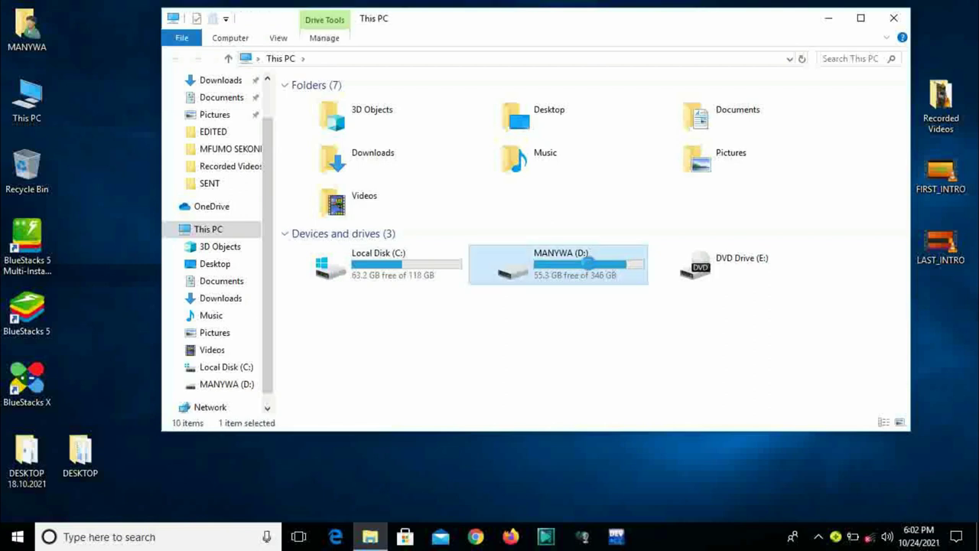
double_click(586, 263)
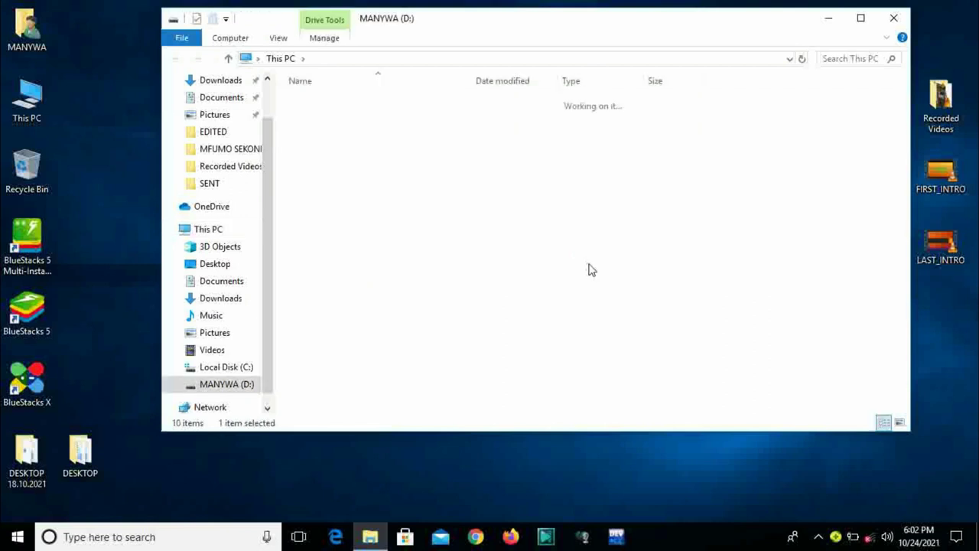
Look through the D: drive's contents and the folder's available options, and close the window.
scroll(589, 243, down, 9)
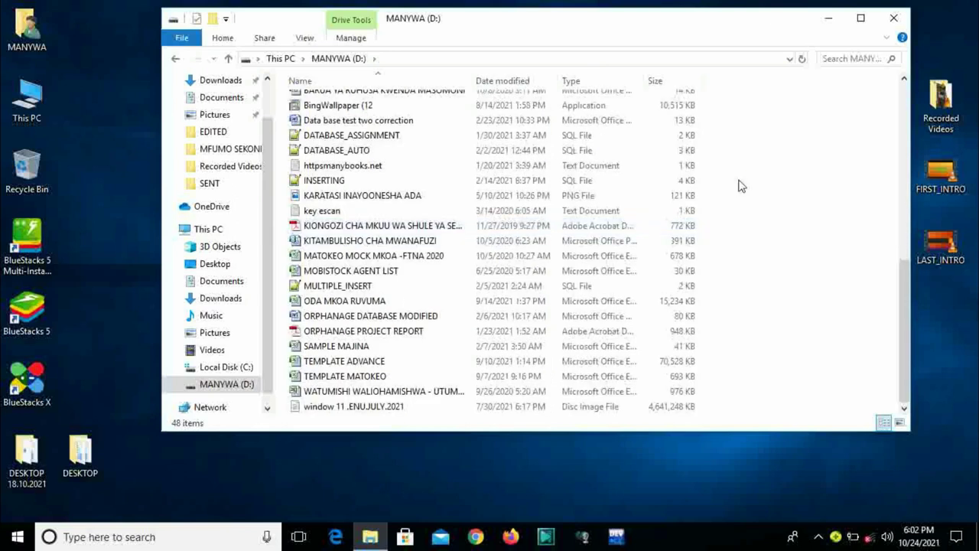
right_click(737, 180)
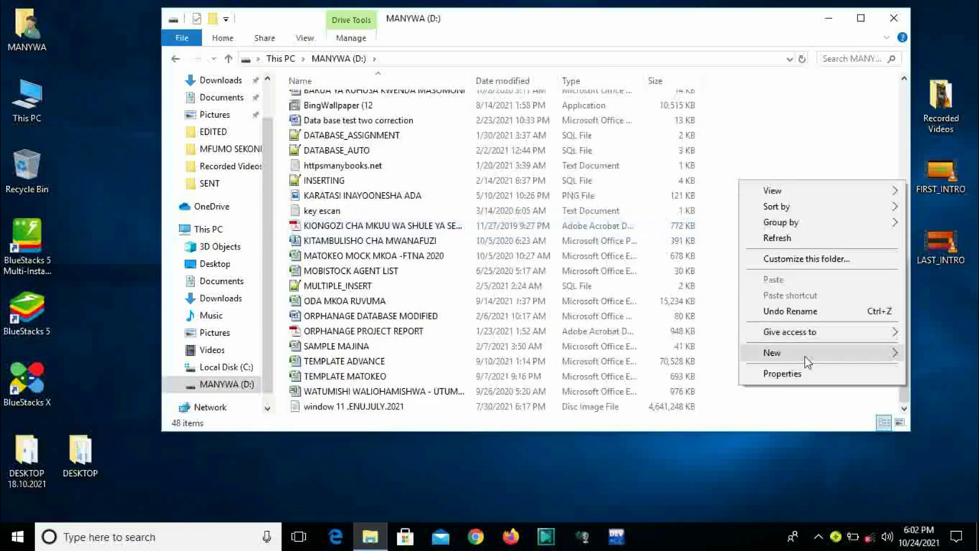
mouse_move(795, 207)
click(893, 18)
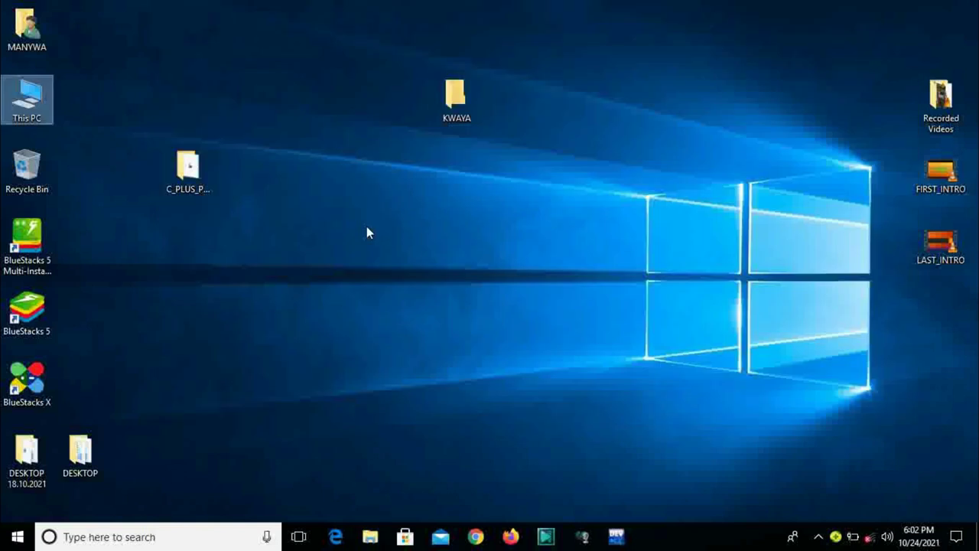
Move the KWAYA folder two rows lower on the desktop and view its available options.
drag(457, 95, 472, 225)
click(577, 179)
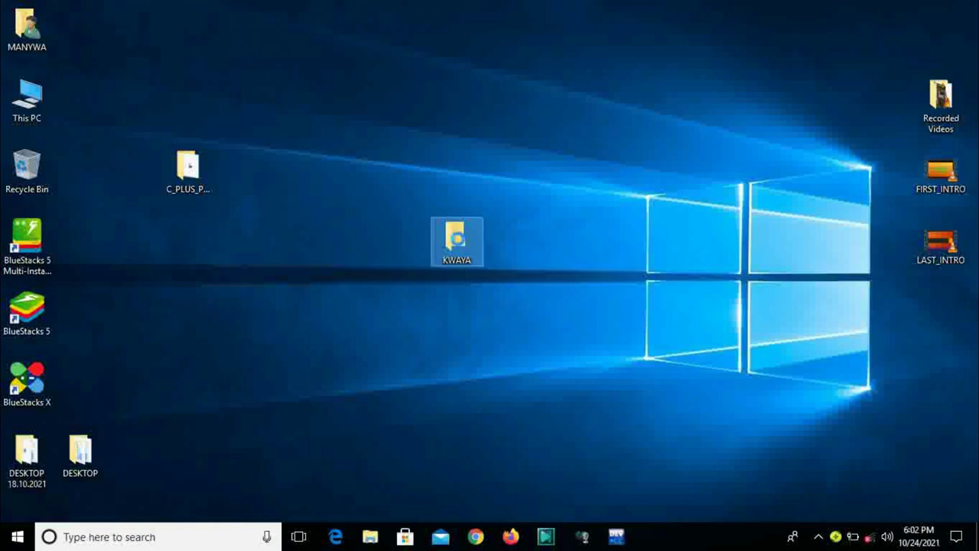
right_click(459, 244)
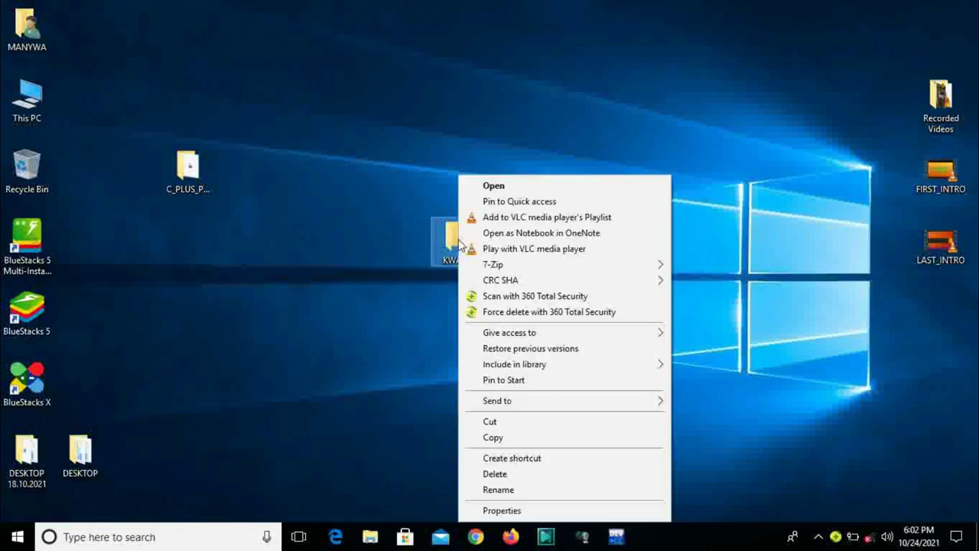
click(423, 170)
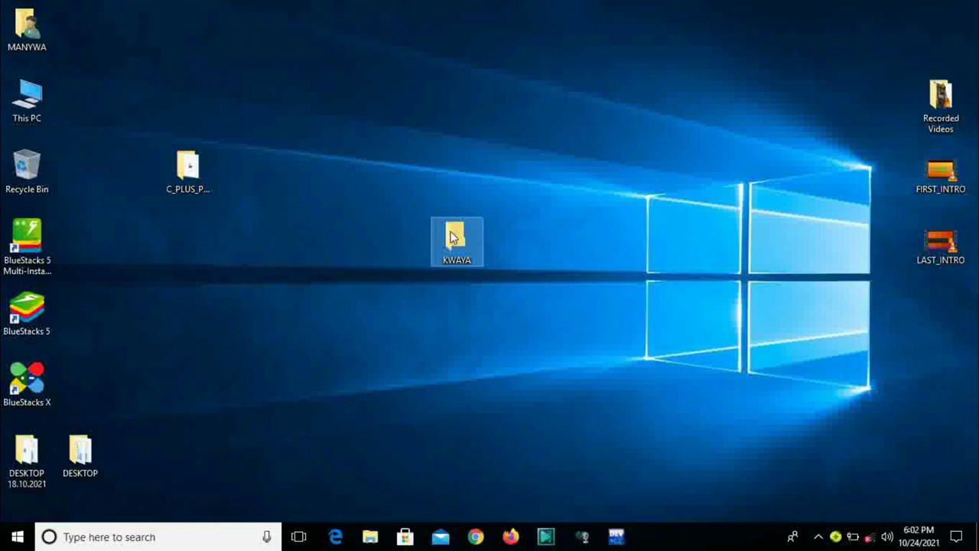
Rename the KWAYA desktop folder as KUKU WA KIENYEJI and move it two rows higher and one column to the left.
right_click(452, 237)
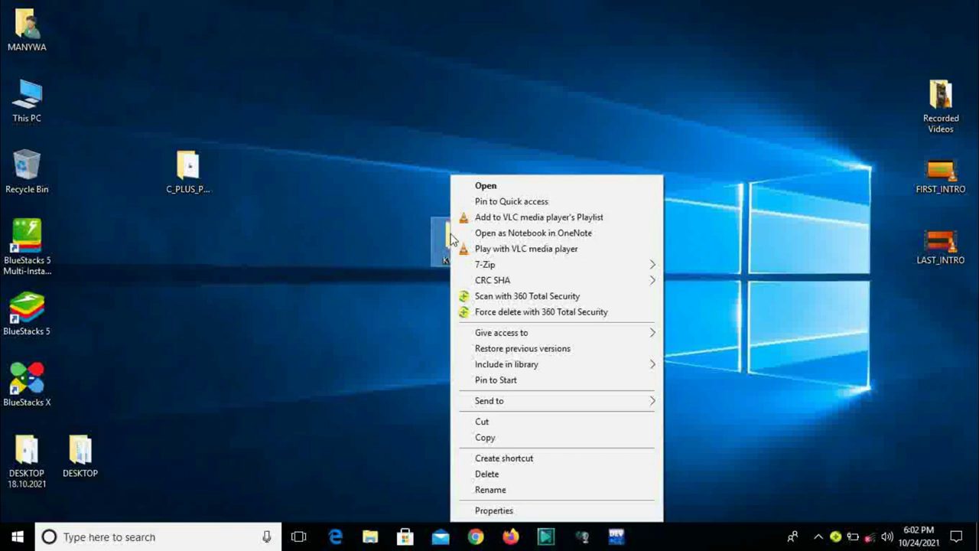
click(542, 494)
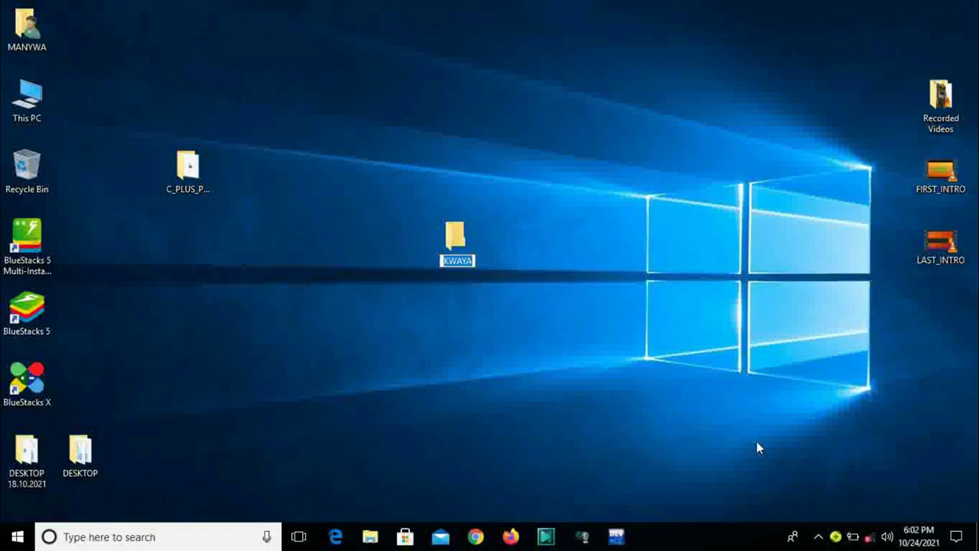
text(KUKYU)
key(BackSpace)
key(BackSpace)
text(U WA KIEN)
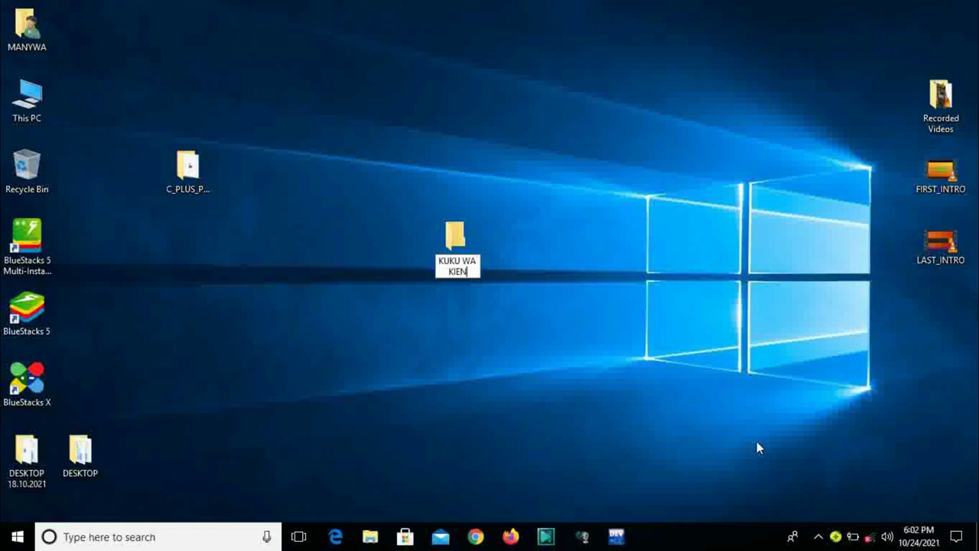
text(YEJI)
key(Return)
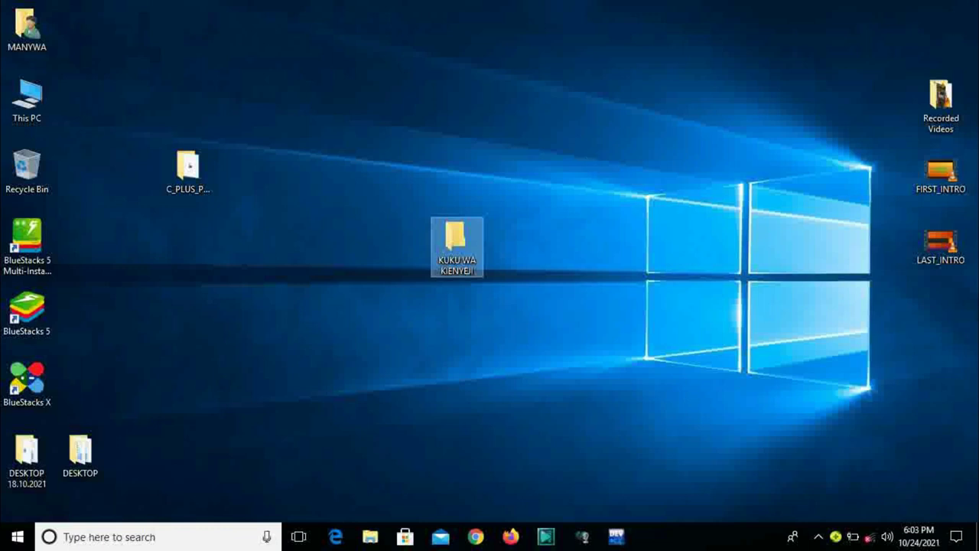
drag(455, 243, 400, 93)
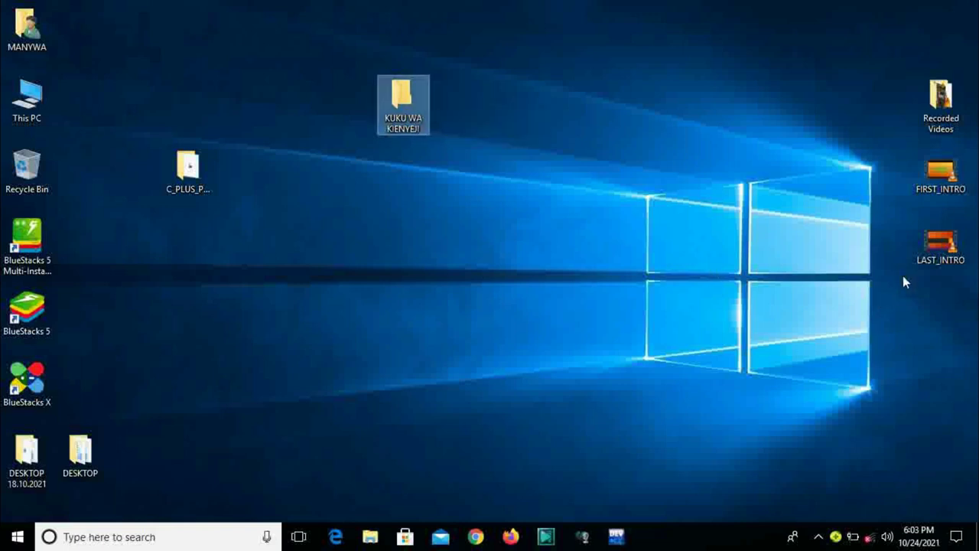
Move the Recorded Videos desktop folder into KUKU WA KIENYEJI, open that folder to check its contents, and close it.
click(937, 99)
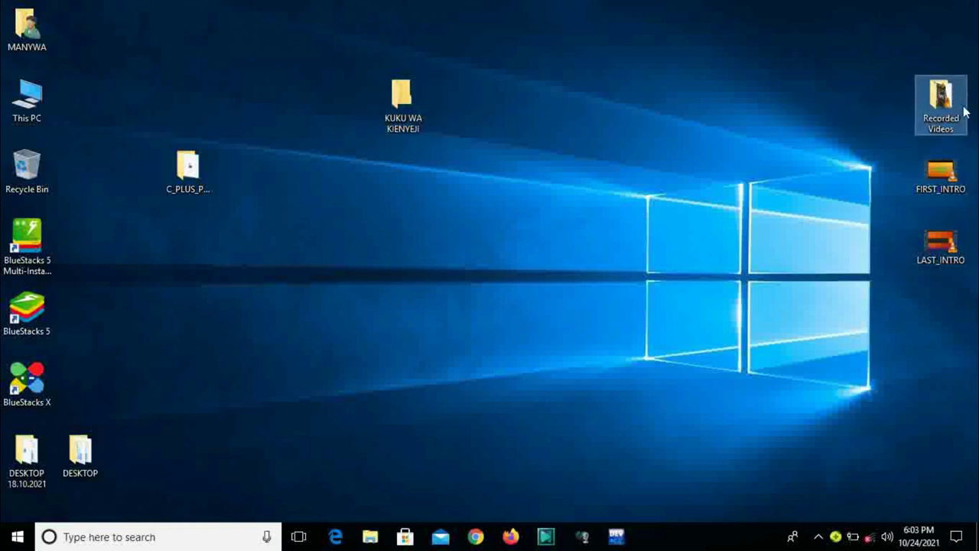
drag(947, 101, 416, 106)
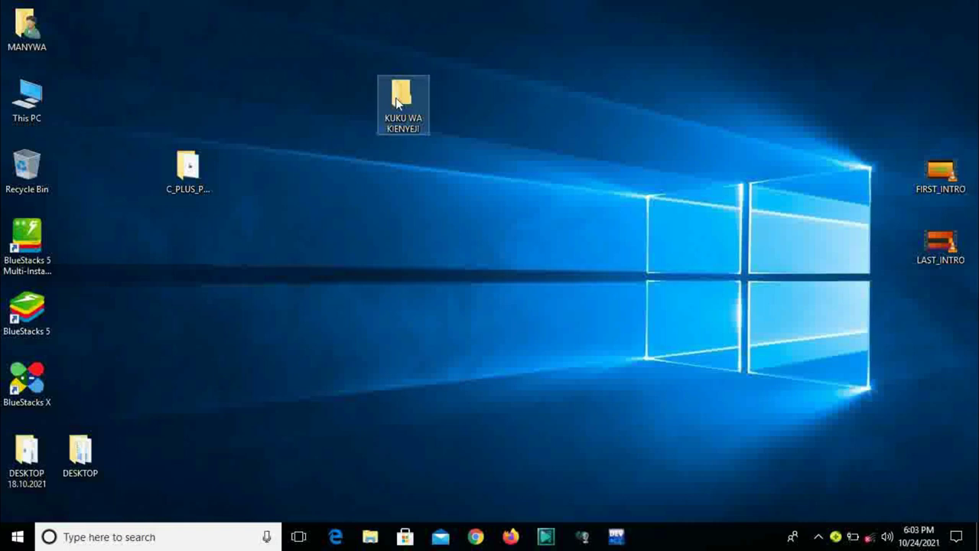
double_click(397, 103)
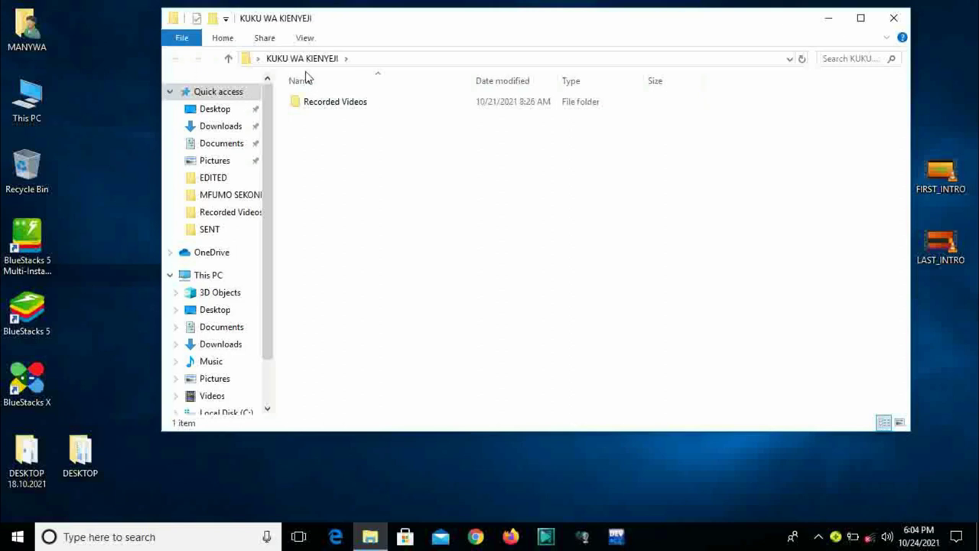
click(882, 28)
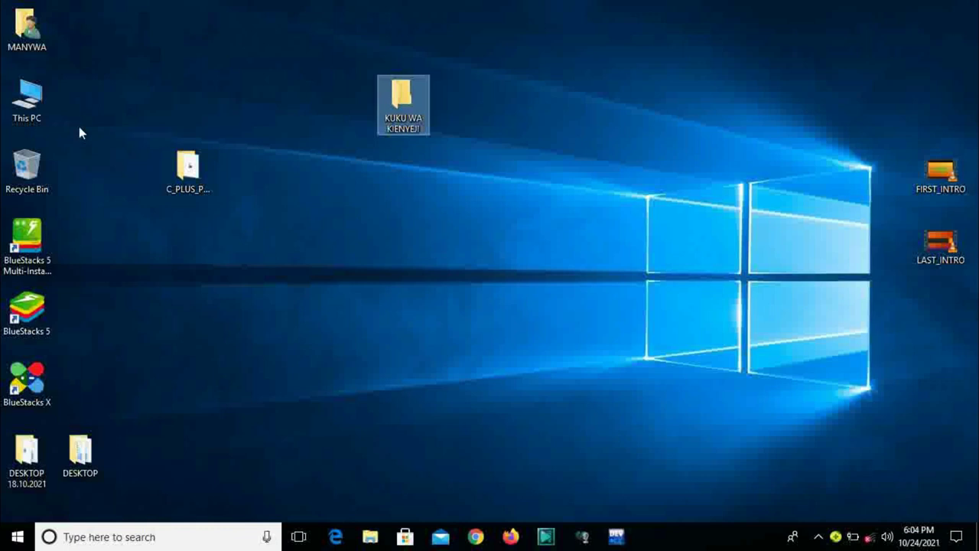
Open the MANYWA (D:) drive from This PC, shifting the window away from its original place.
click(31, 102)
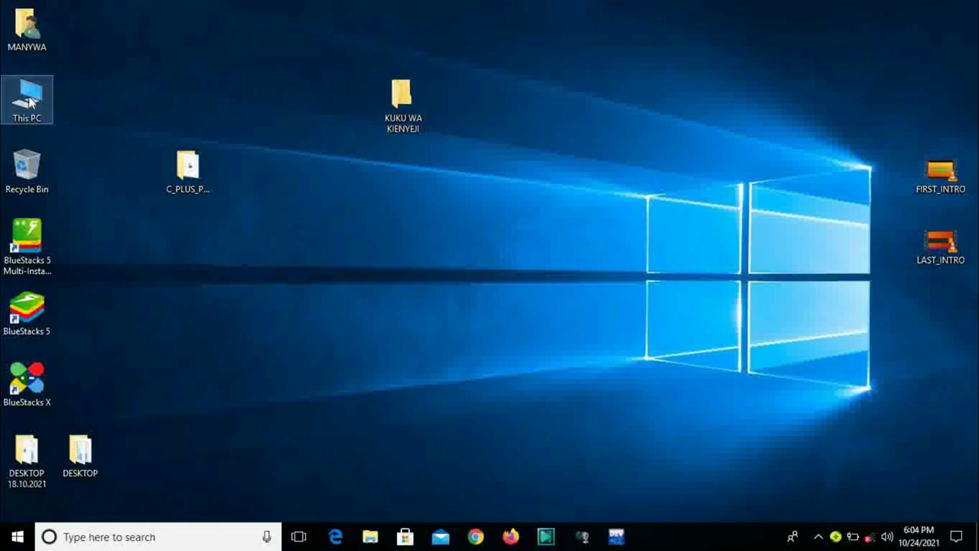
double_click(31, 101)
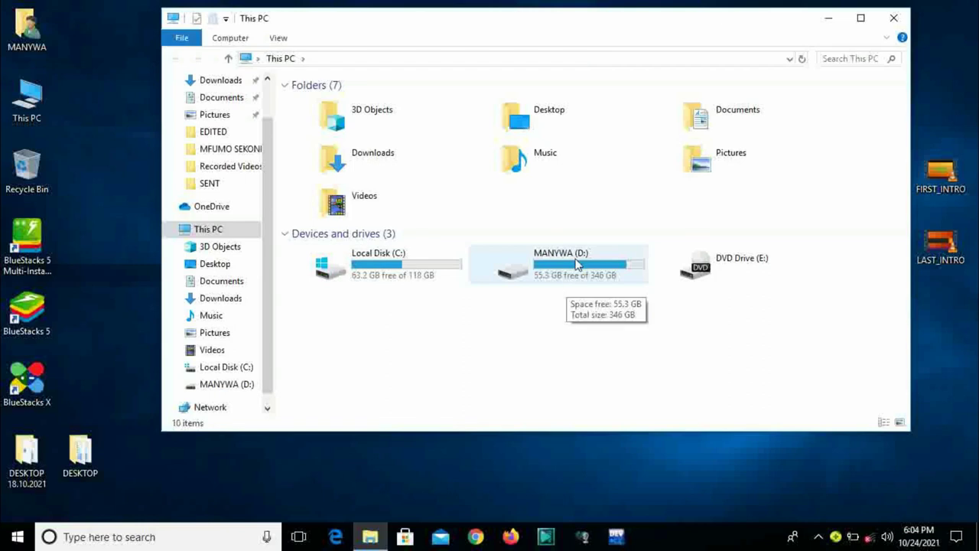
drag(579, 34, 433, 45)
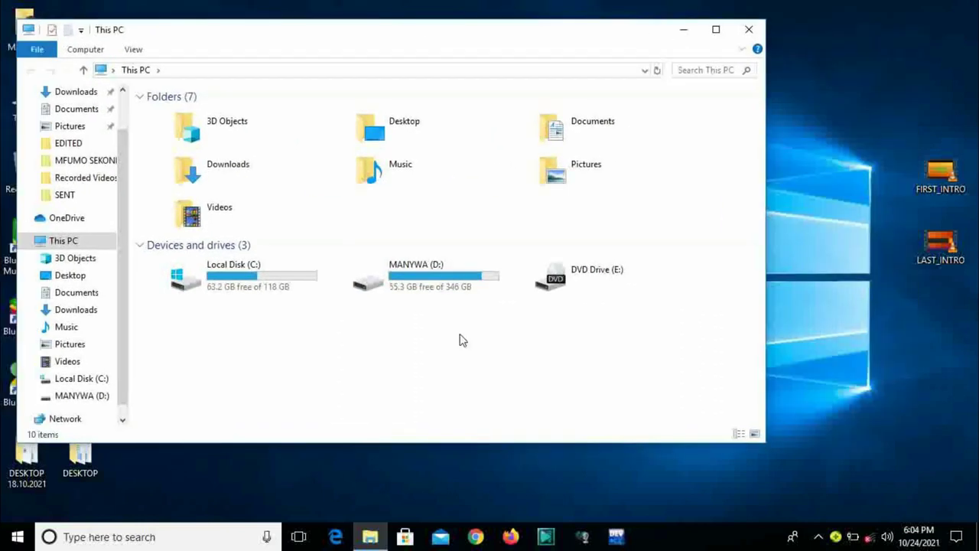
click(452, 282)
double_click(452, 281)
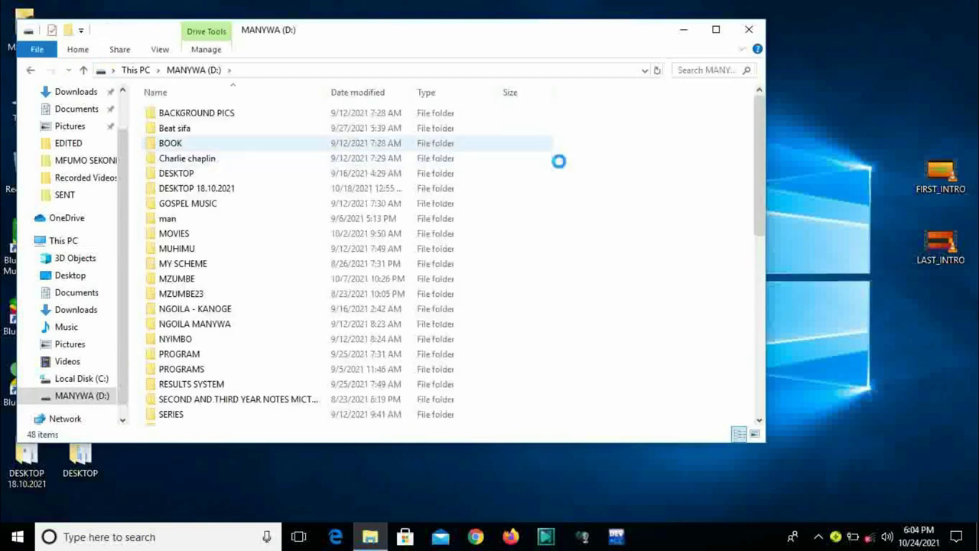
Create a new folder named MAFUNZO in the D: drive.
right_click(547, 150)
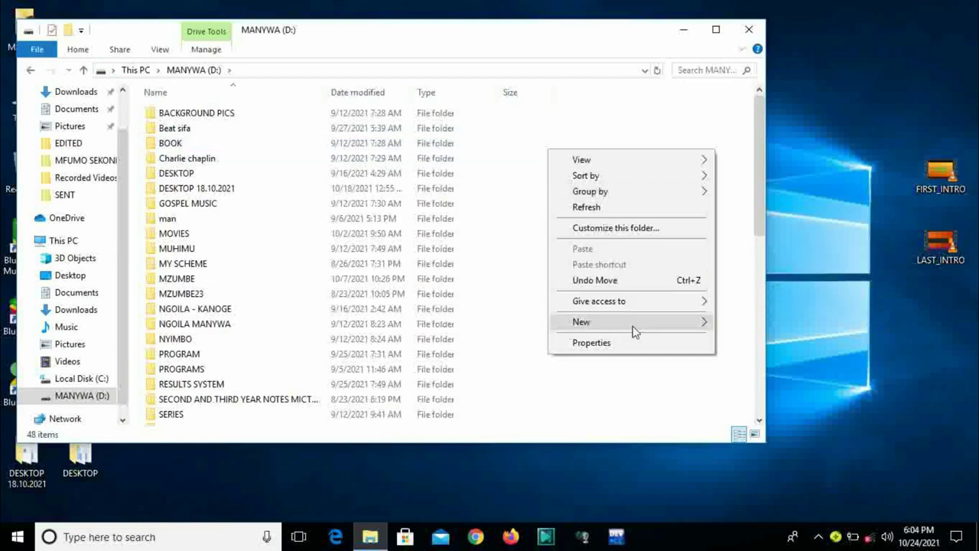
mouse_move(711, 321)
click(746, 324)
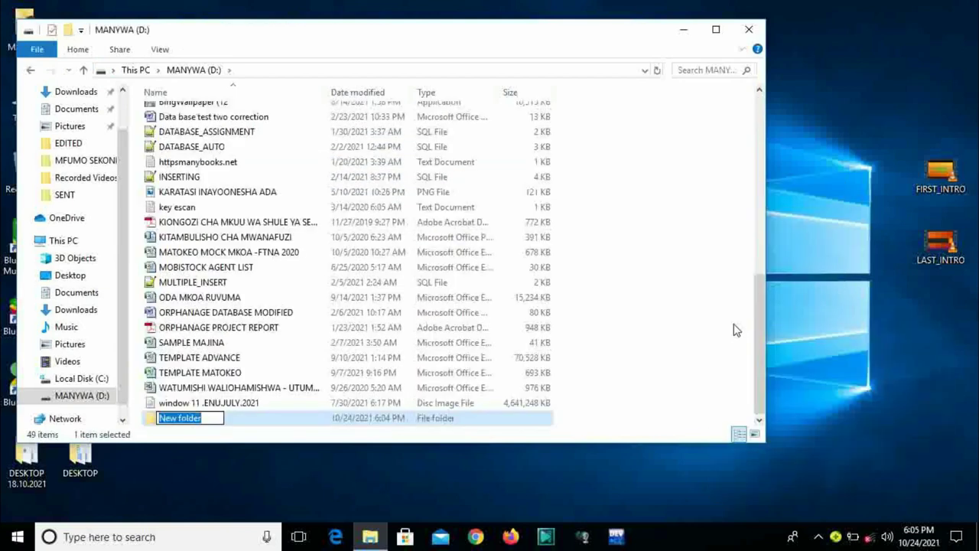
text(MAFUNZO)
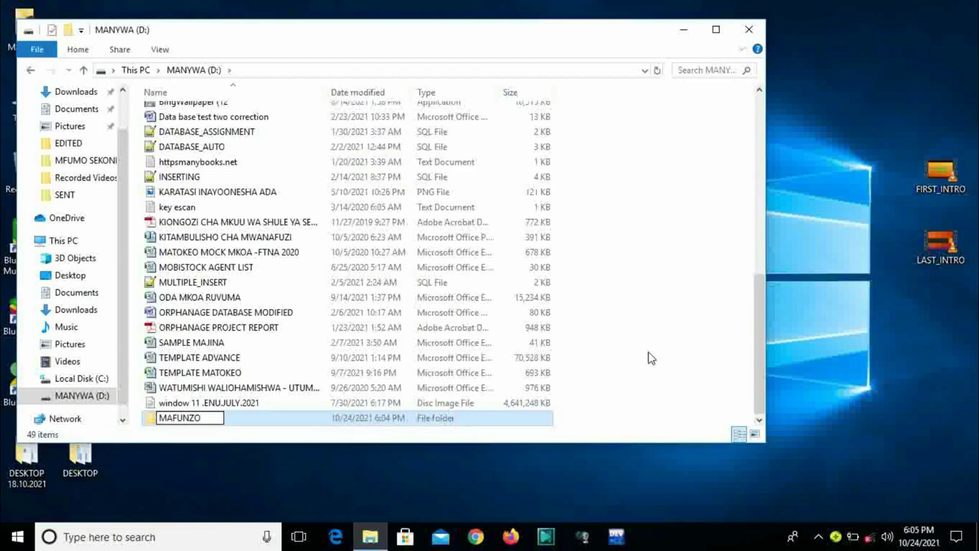
click(255, 444)
Open the MAFUNZO folder in a restored window below the desktop's KUKU WA KIENYEJI folder, and copy that folder into it.
click(192, 421)
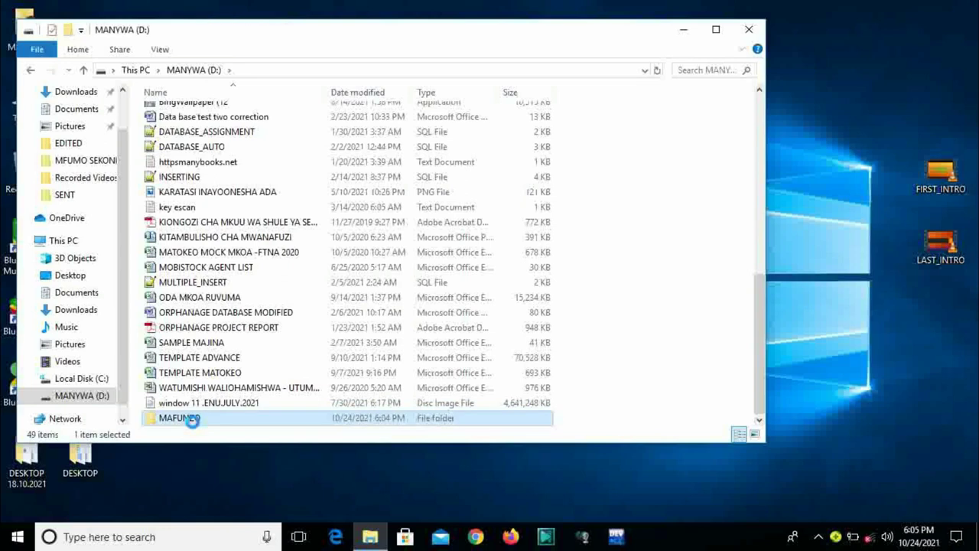
double_click(192, 419)
click(712, 32)
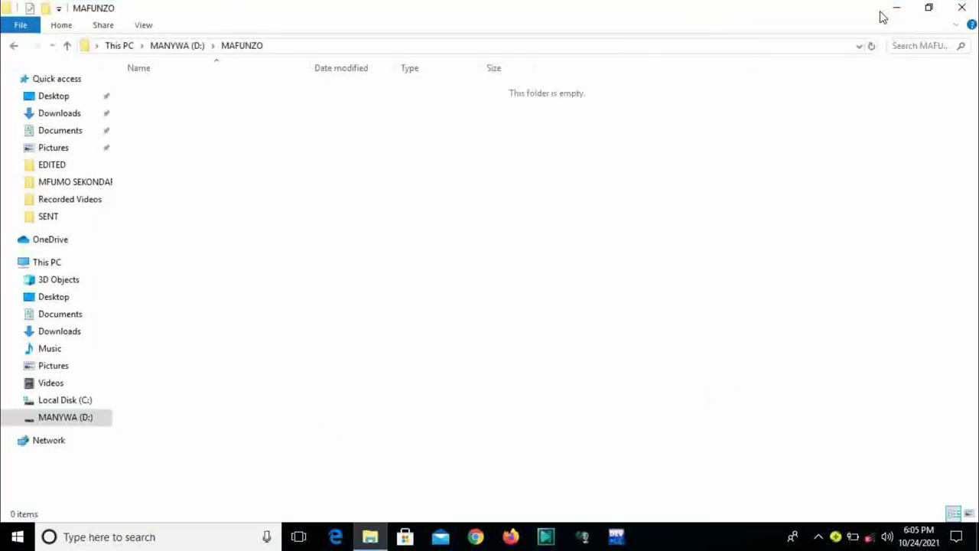
click(929, 13)
drag(574, 37, 690, 208)
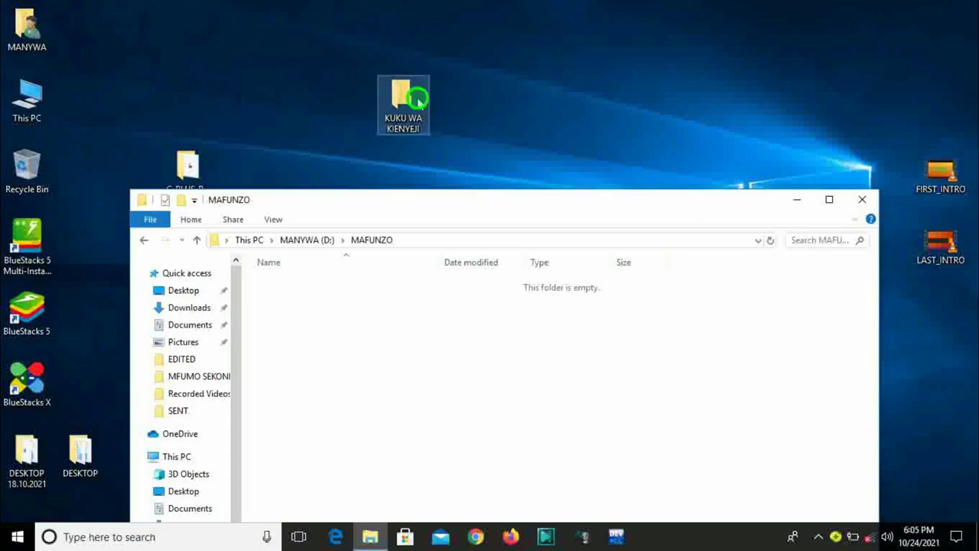
click(417, 115)
drag(418, 114, 429, 382)
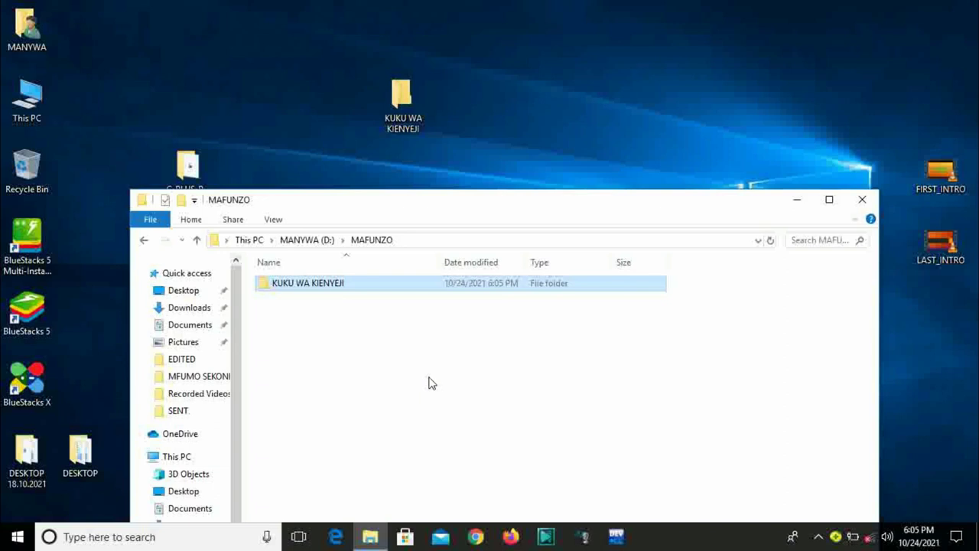
Delete the KUKU WA KIENYEJI copy from the MAFUNZO folder and close the window.
drag(378, 200, 535, 198)
click(695, 200)
drag(695, 200, 670, 328)
drag(358, 5, 509, 230)
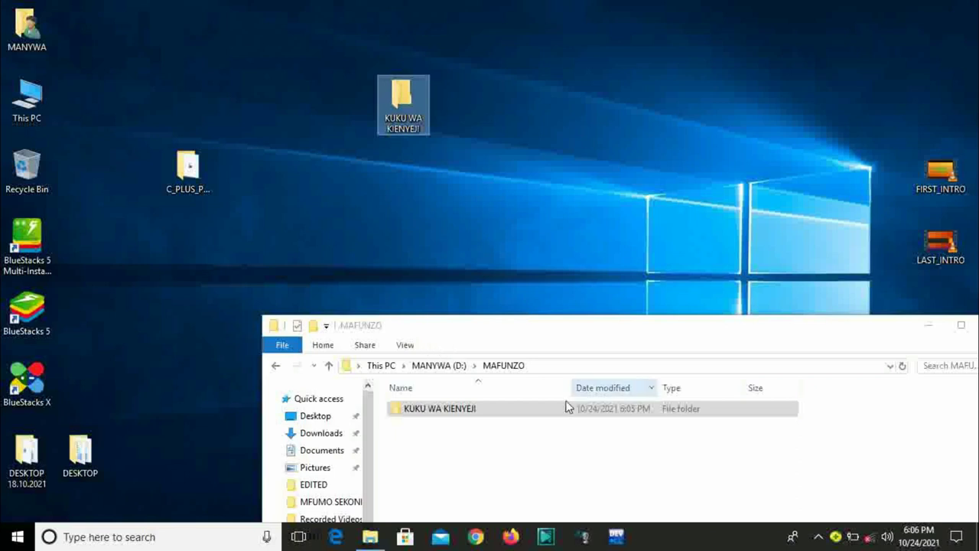
click(535, 419)
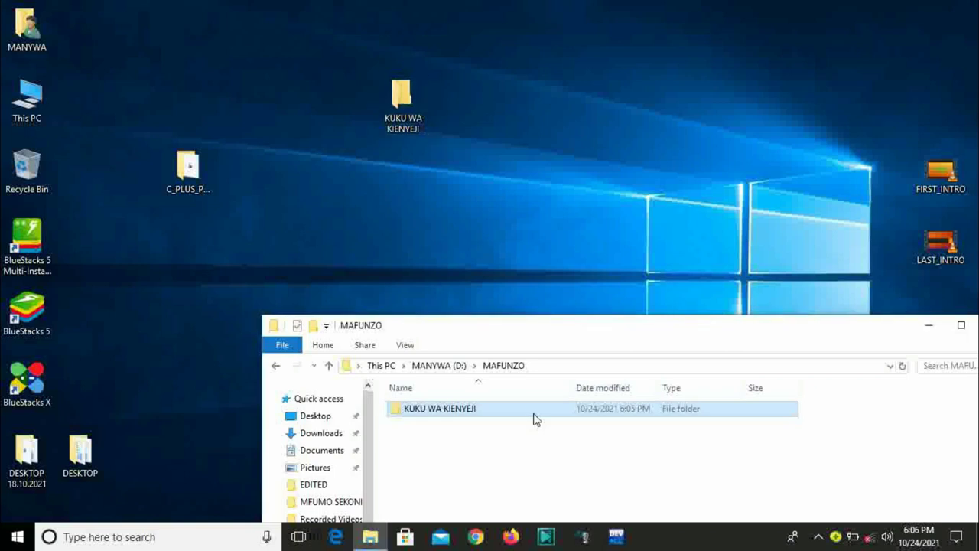
key(Delete)
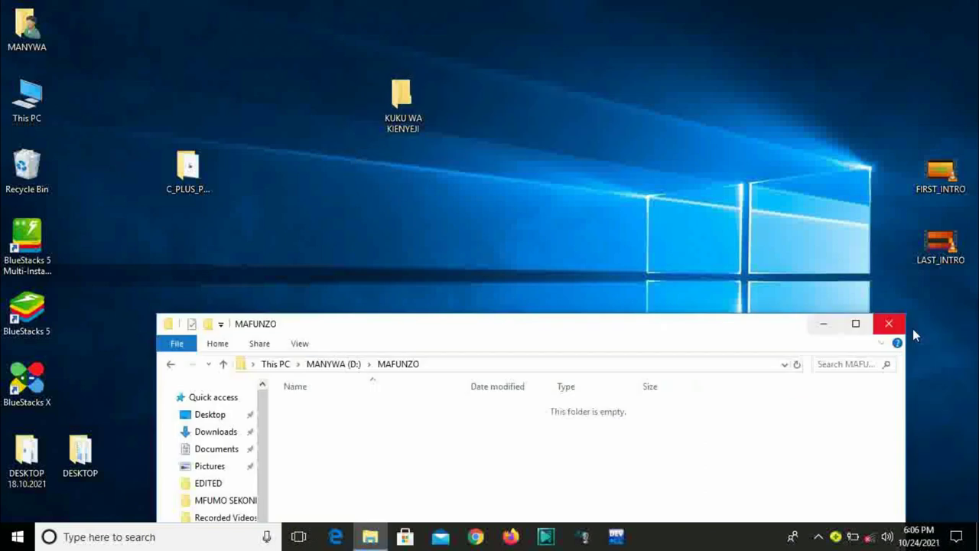
click(883, 328)
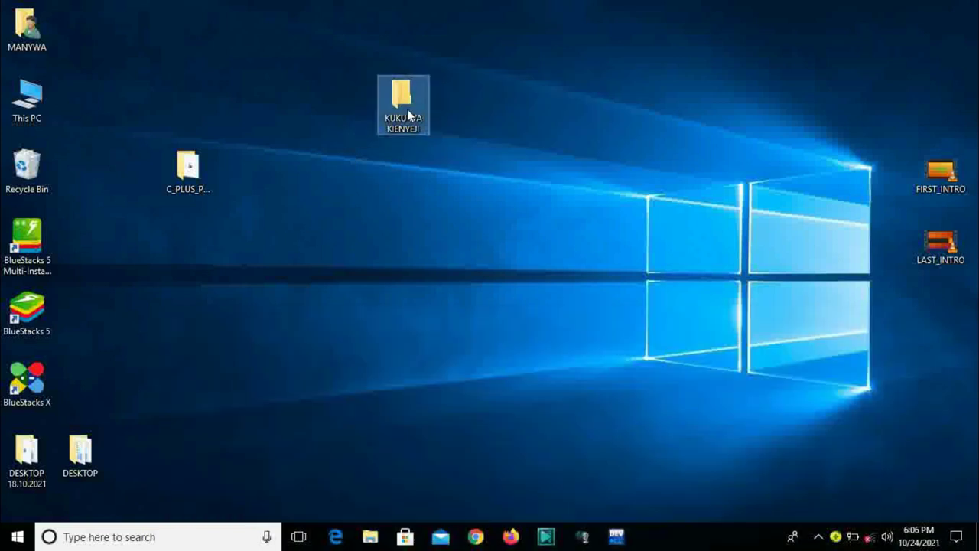
Move the Recorded Videos folder out of KUKU WA KIENYEJI onto the desktop, close the window, and select the moved folder.
double_click(407, 116)
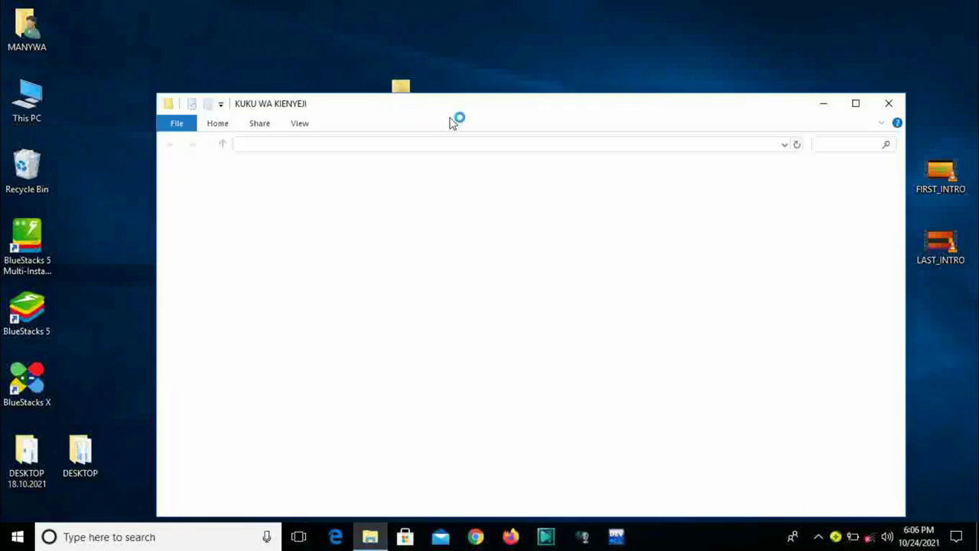
drag(792, 123, 692, 195)
drag(230, 271, 697, 106)
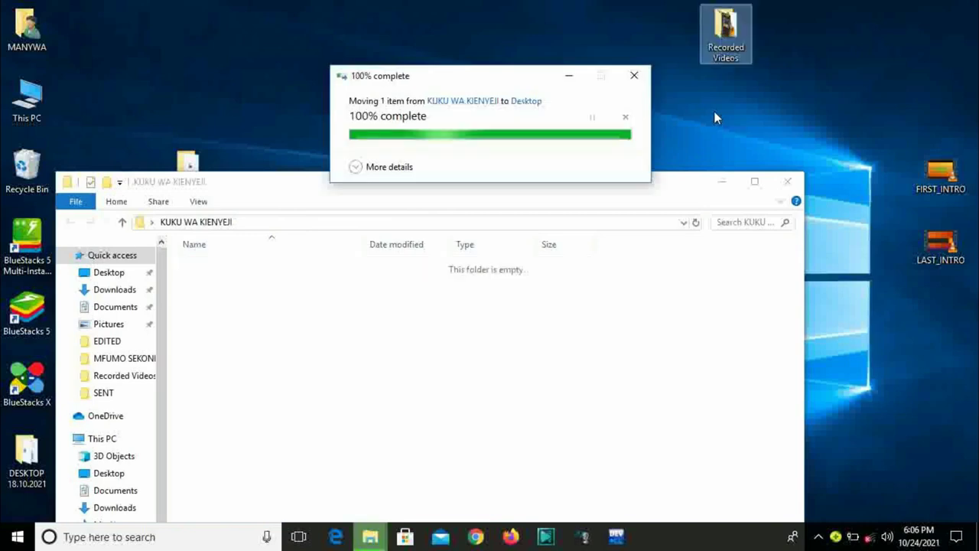
click(787, 182)
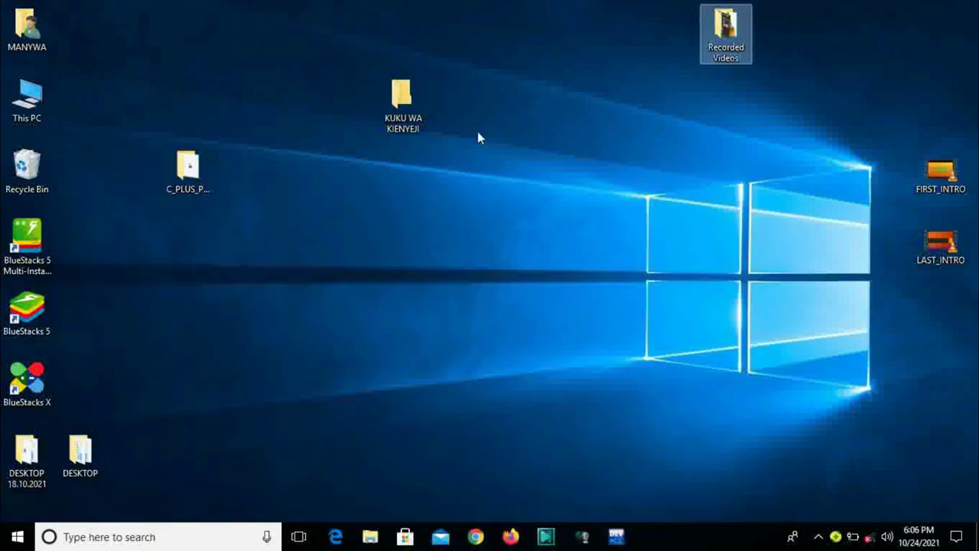
click(418, 107)
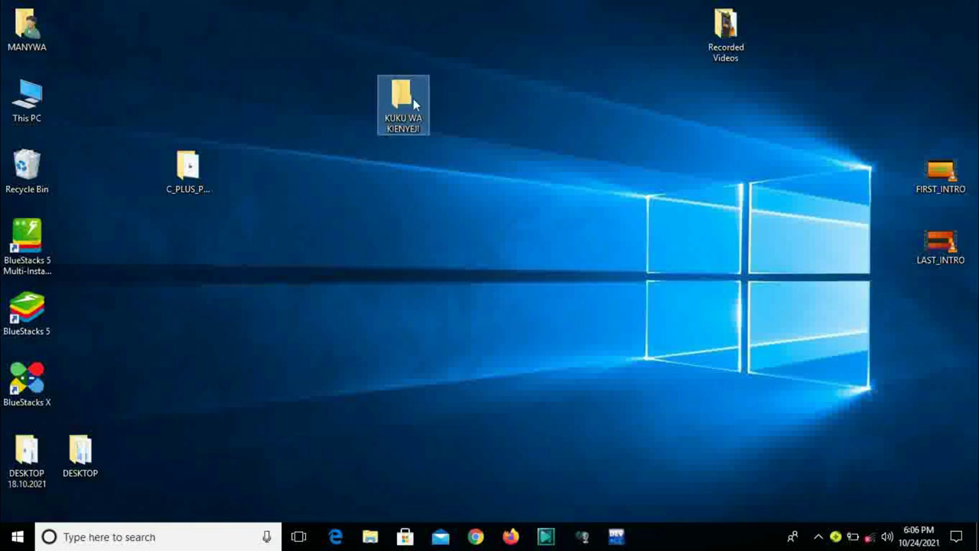
click(723, 28)
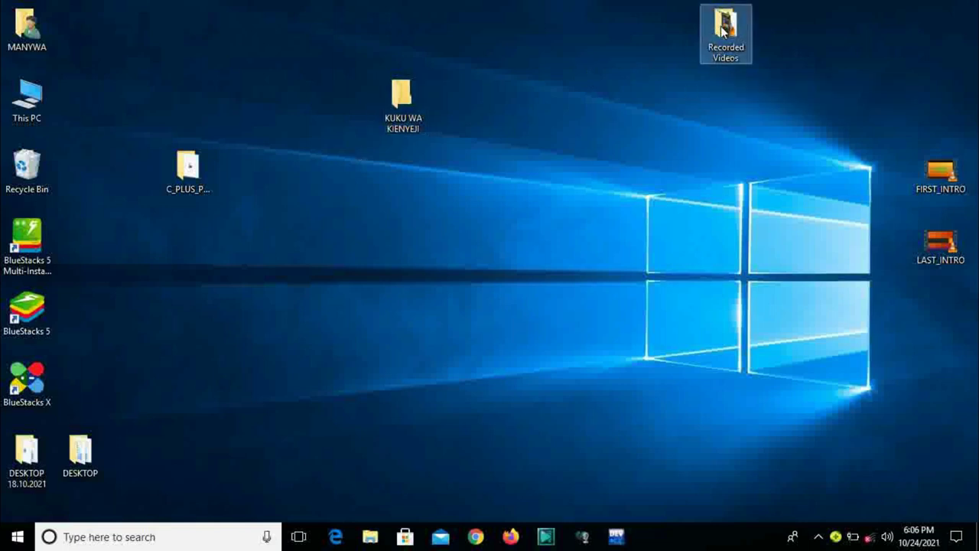
Copy the Recorded Videos folder from the desktop, open the KUKU WA KIENYEJI folder and paste the copy into it.
mouse_move(735, 67)
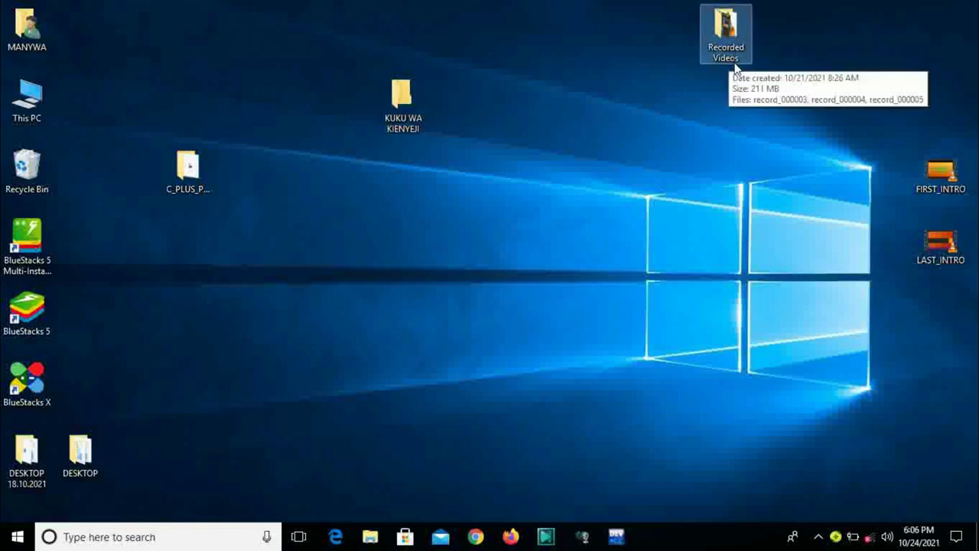
double_click(739, 42)
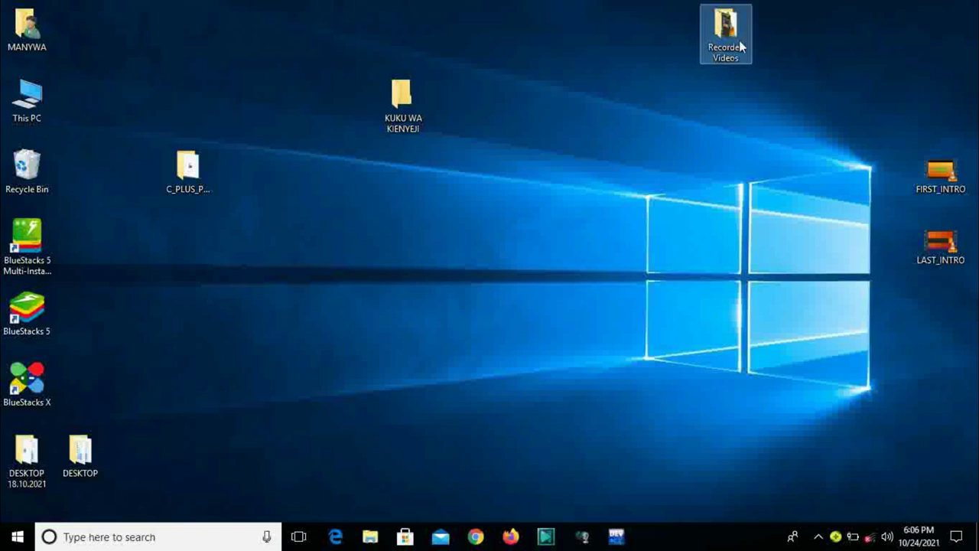
right_click(739, 44)
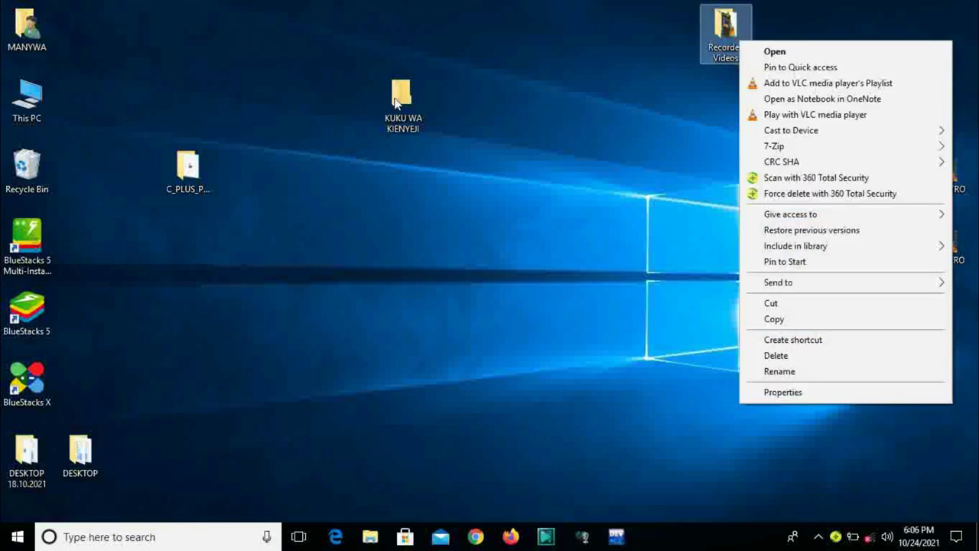
click(707, 46)
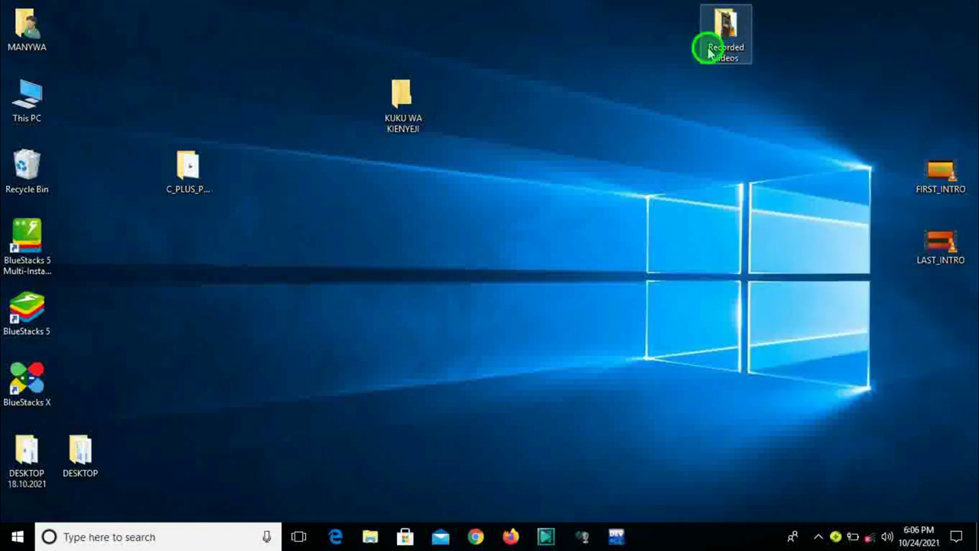
right_click(708, 48)
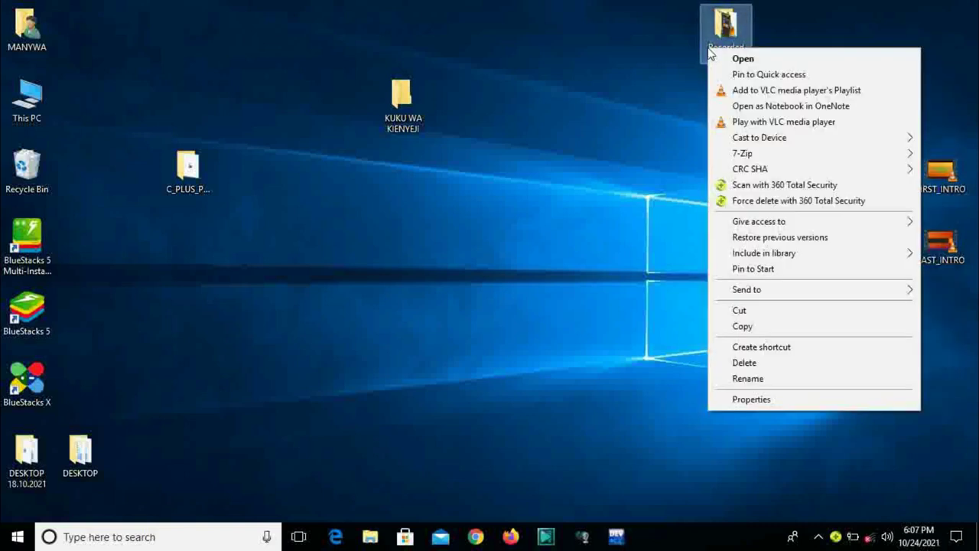
click(755, 325)
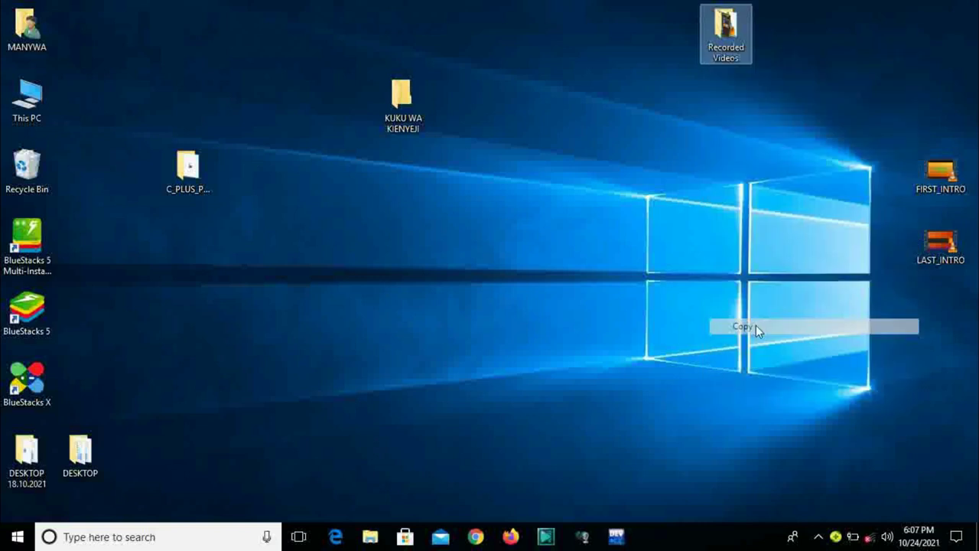
click(406, 102)
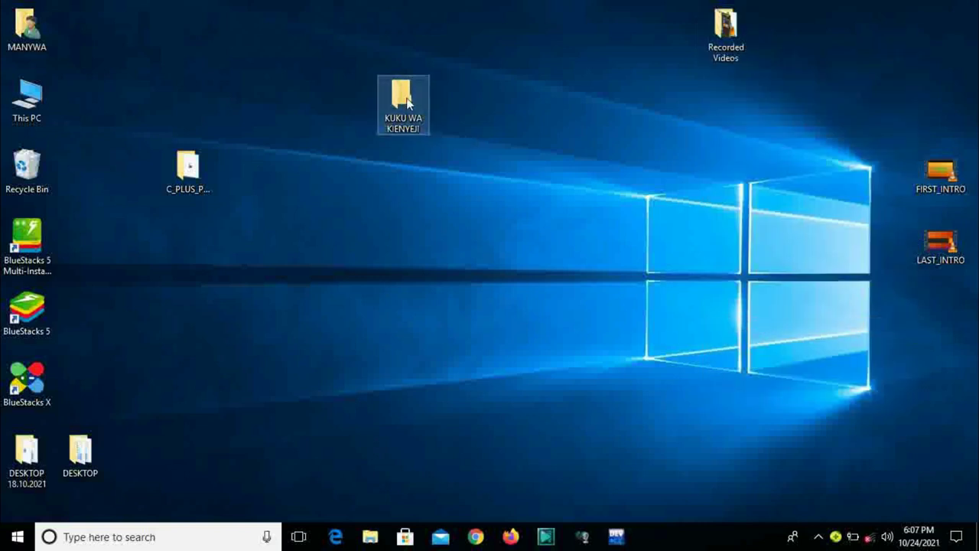
double_click(406, 102)
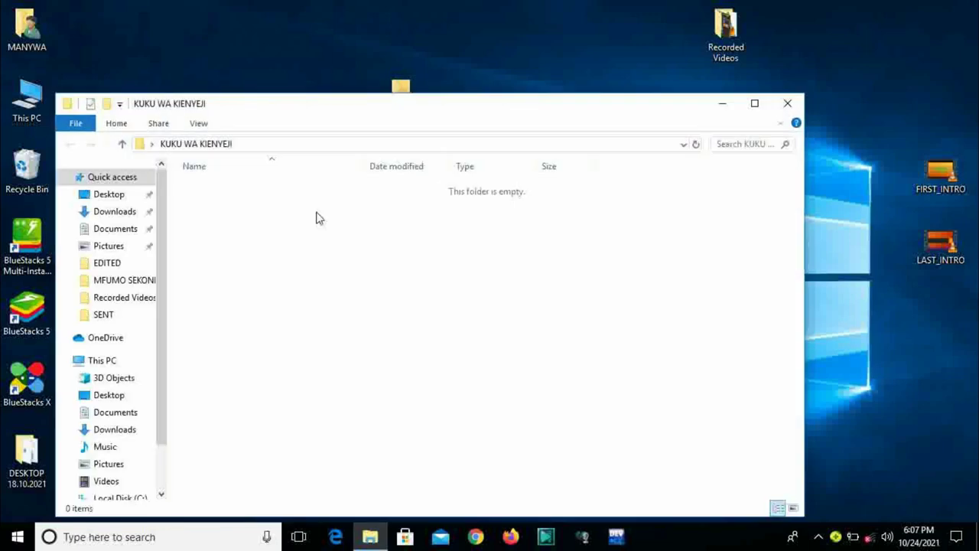
right_click(316, 226)
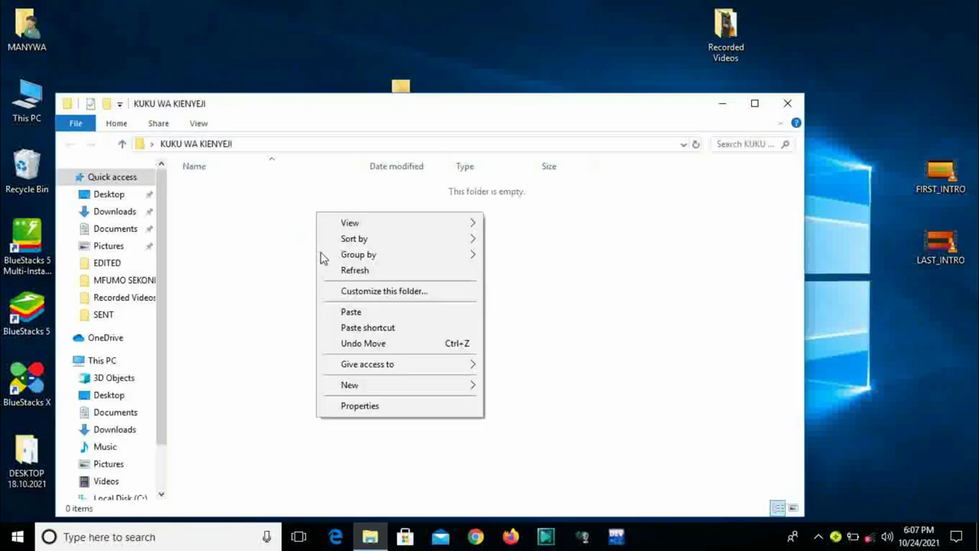
click(354, 309)
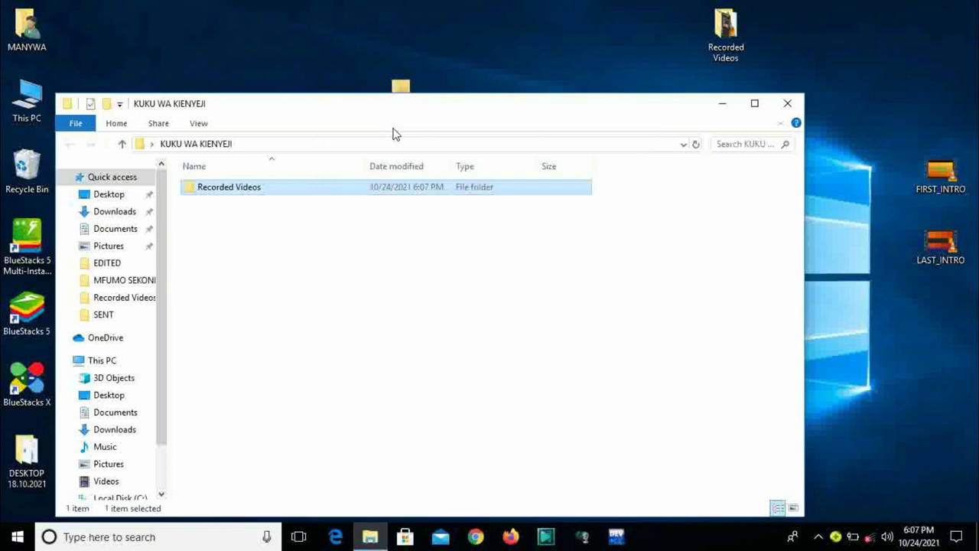
Delete the Recorded Videos copy from the KUKU WA KIENYEJI folder and close the window.
drag(444, 113, 501, 193)
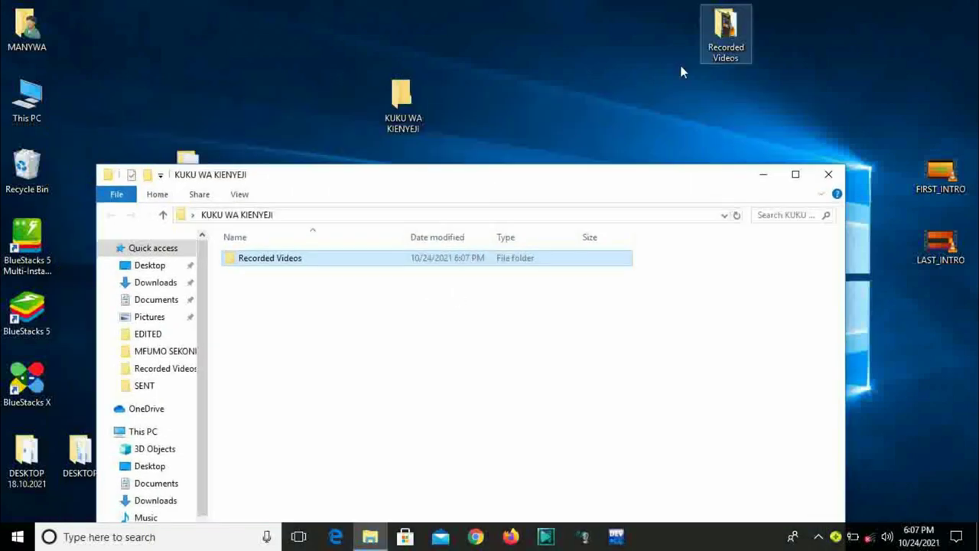
click(376, 265)
click(386, 258)
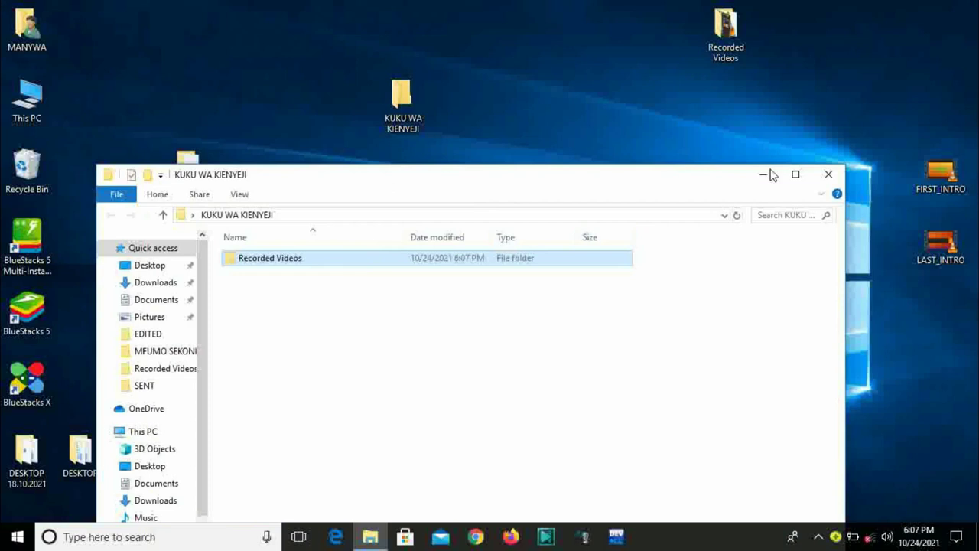
key(Delete)
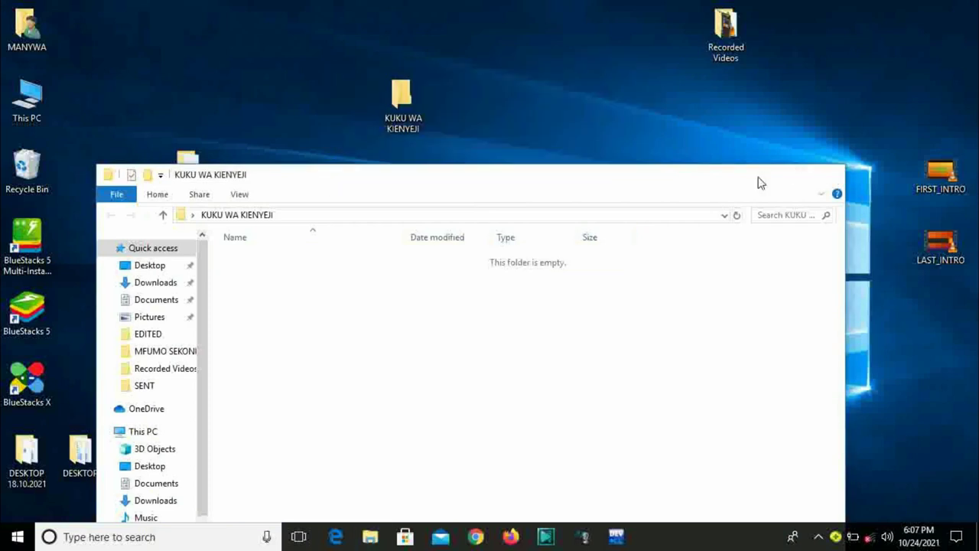
click(761, 182)
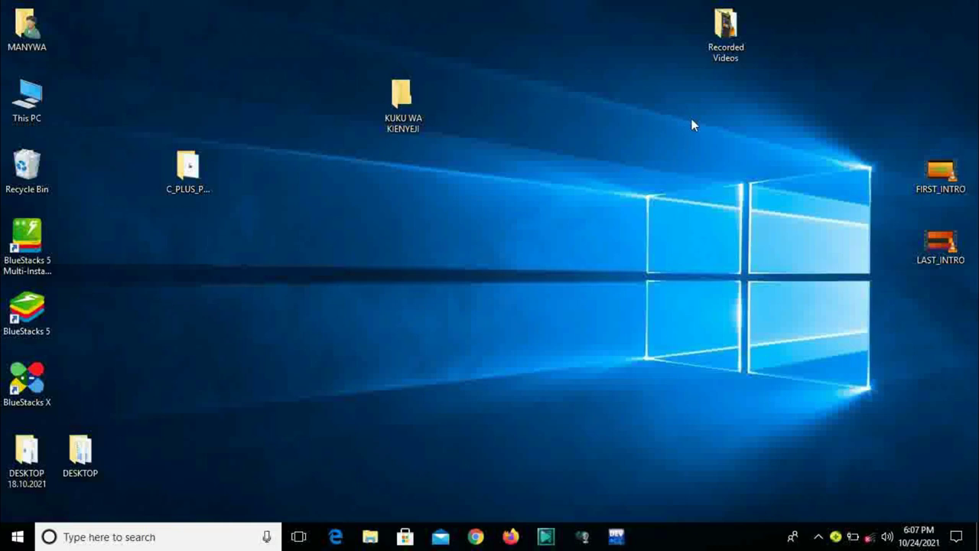
Copy the desktop's Recorded Videos folder and paste it directly onto the unopened KUKU WA KIENYEJI folder.
right_click(701, 48)
click(747, 93)
click(730, 39)
right_click(729, 36)
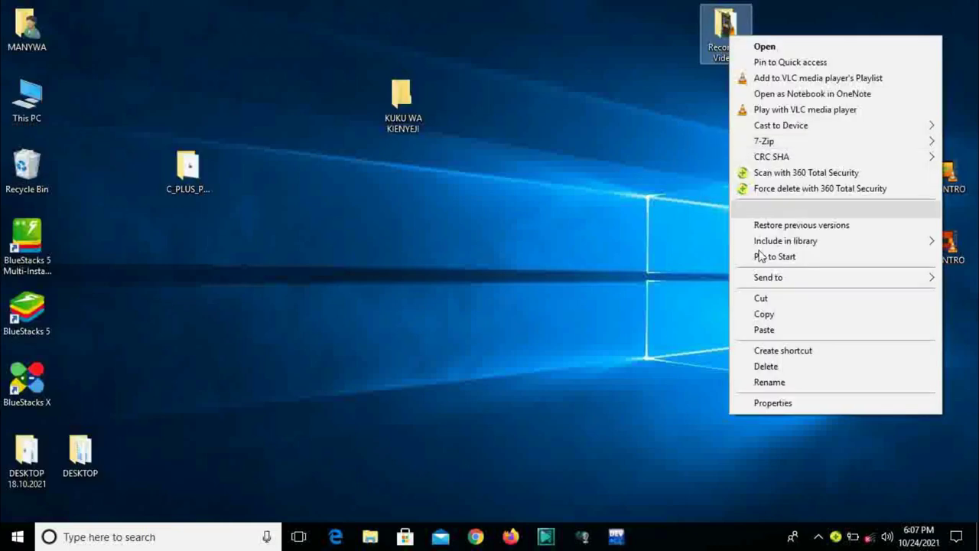
click(780, 313)
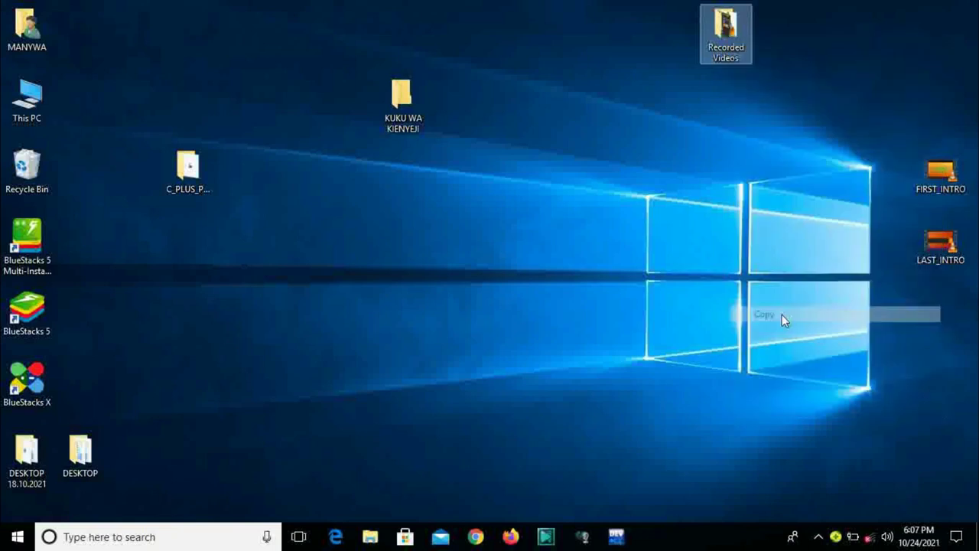
click(405, 105)
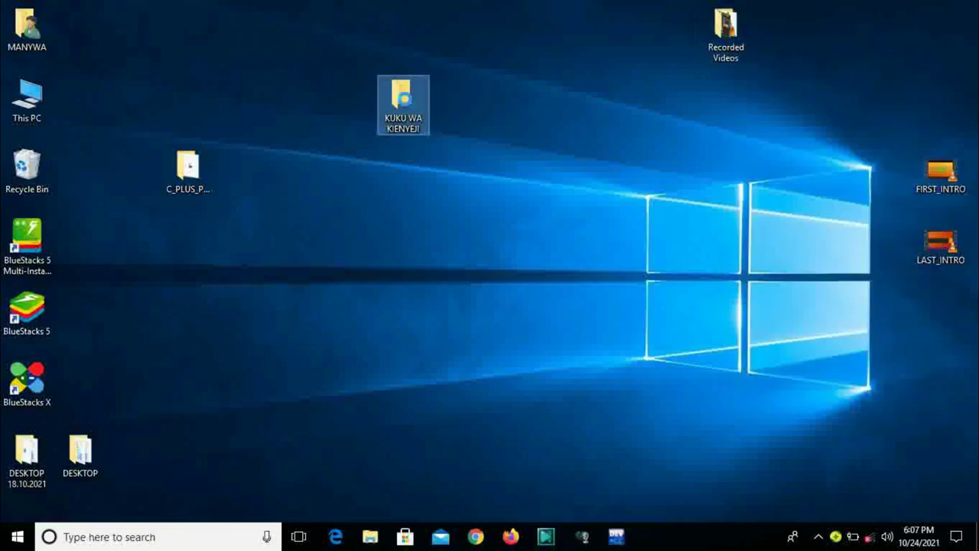
right_click(406, 104)
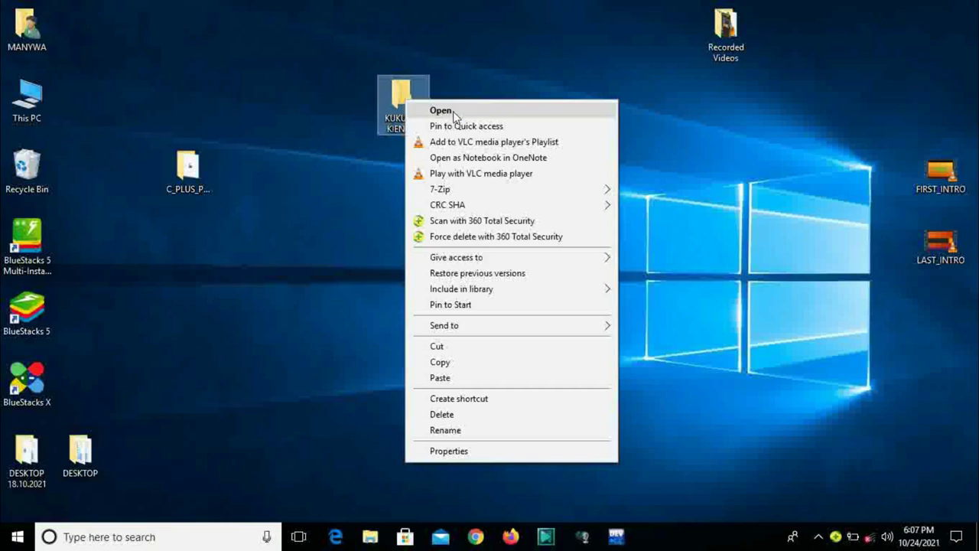
click(467, 377)
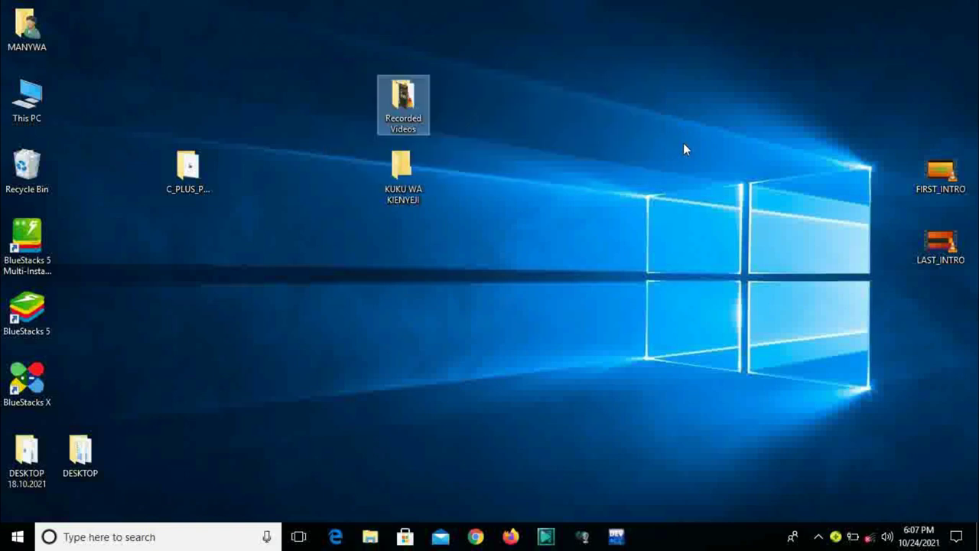
Open the KUKU WA KIENYEJI folder to check its contents, and close the window.
click(403, 168)
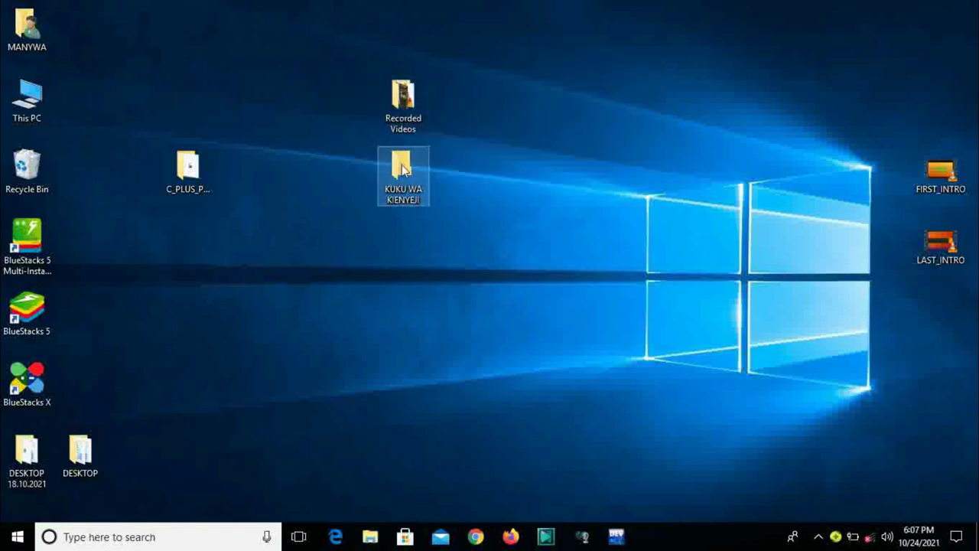
double_click(403, 168)
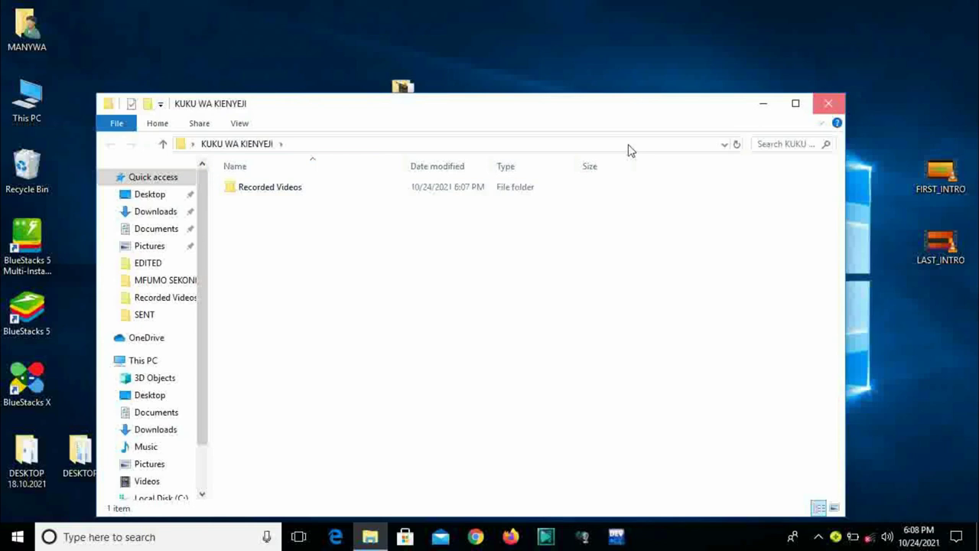
key(alt+F4)
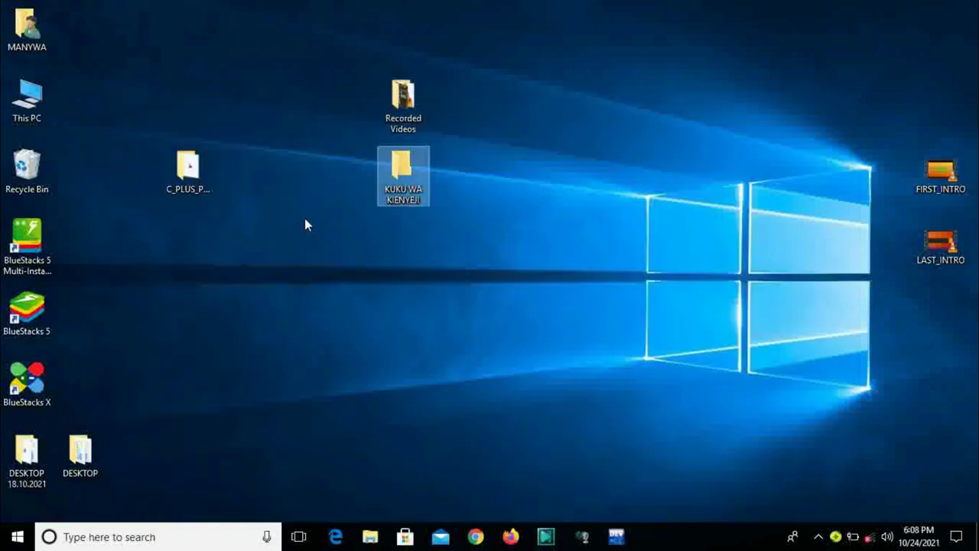
Move the desktop's Recorded Videos folder away from KUKU WA KIENYEJI, dismiss the drive notification, and send the folder to the CPRA_X64FRE (F:) drive.
drag(403, 97, 674, 208)
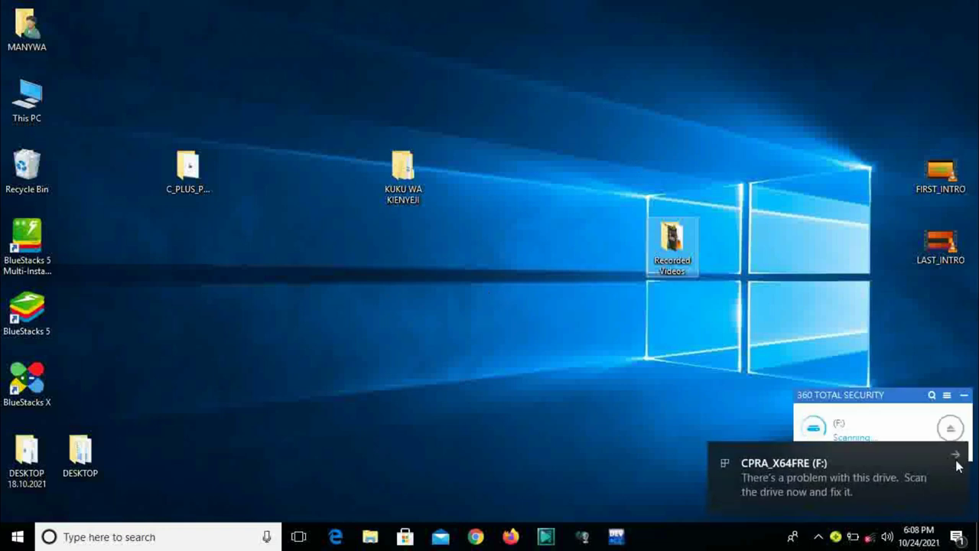
click(955, 455)
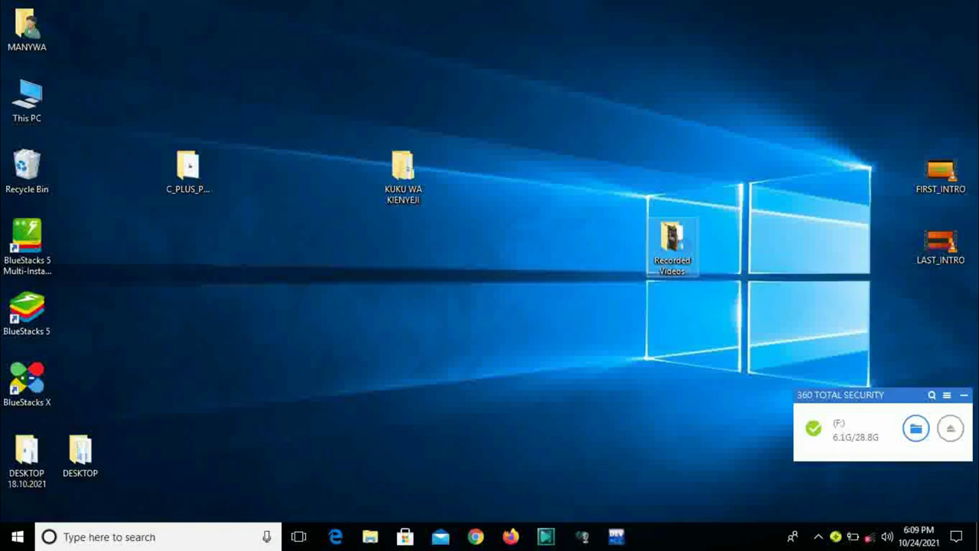
right_click(686, 252)
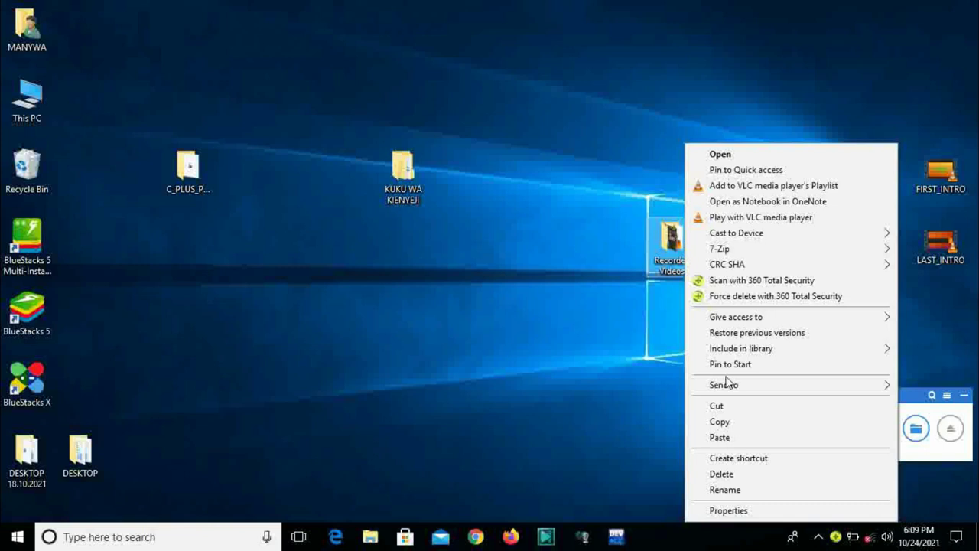
mouse_move(734, 389)
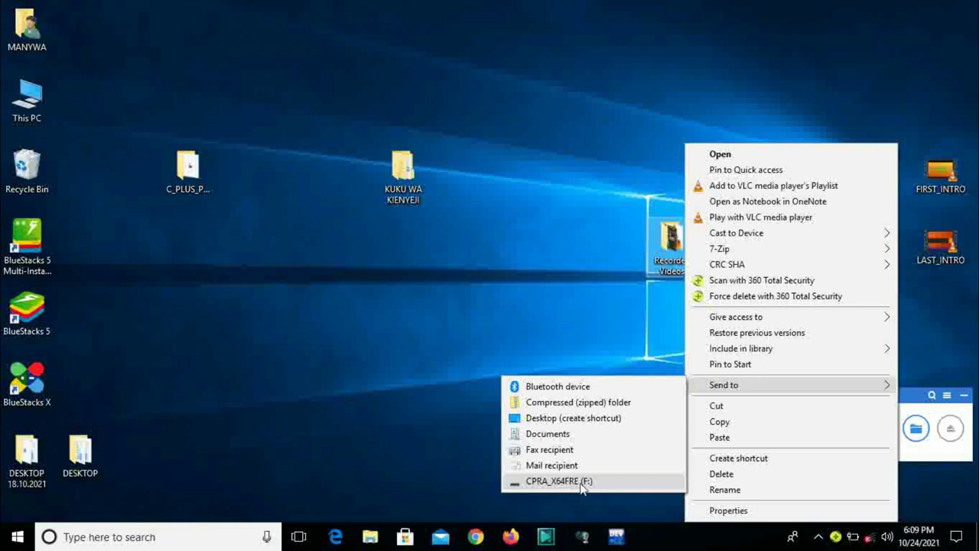
click(559, 306)
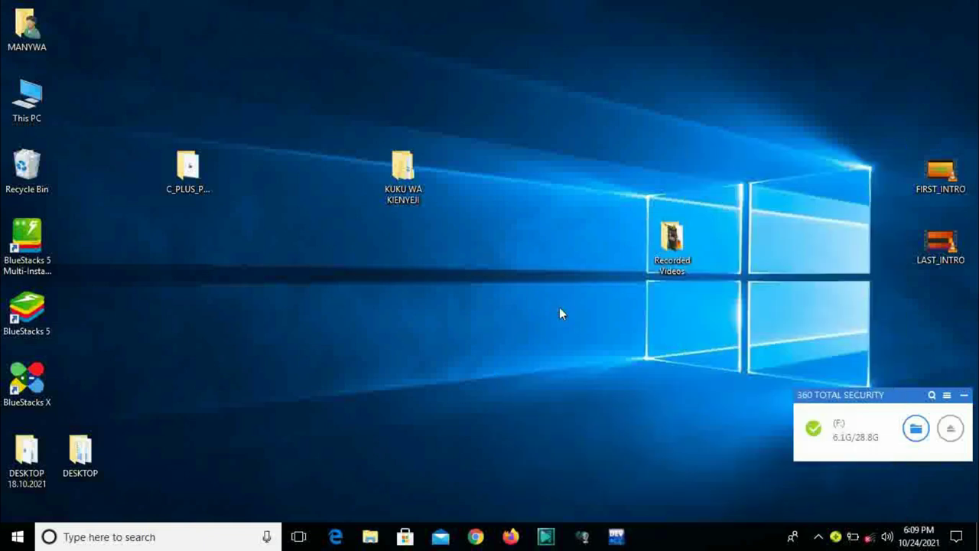
right_click(676, 245)
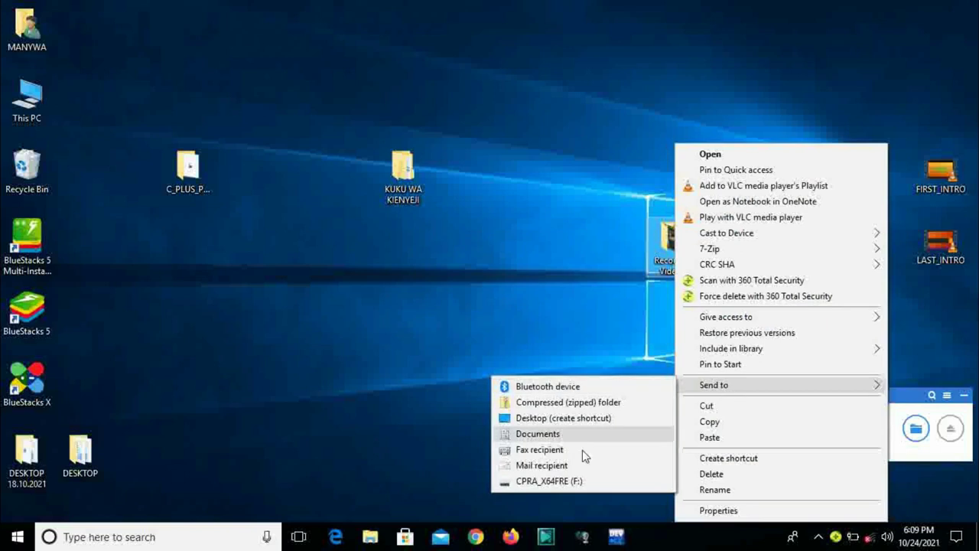
click(584, 482)
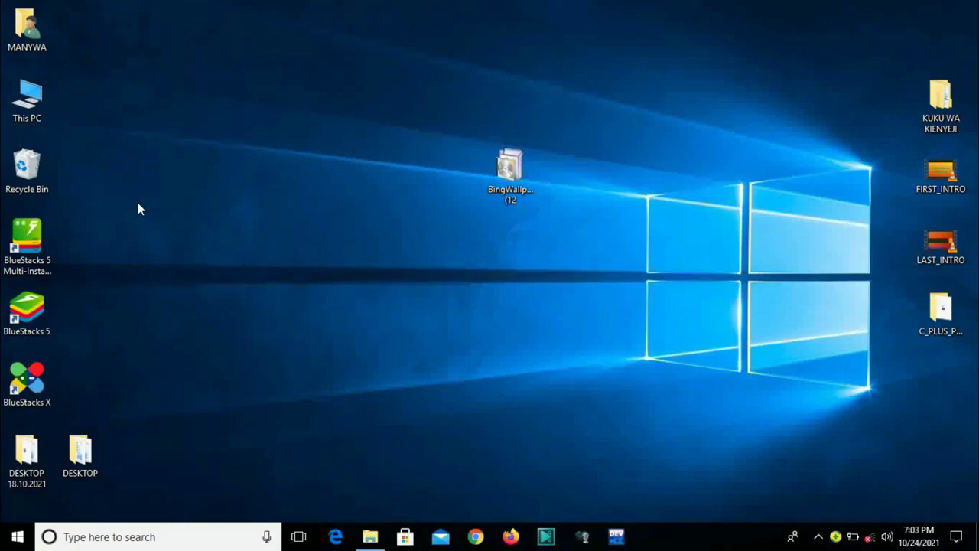
Run the BingWallpaper installer from the desktop, install Bing Wallpaper and finish the setup.
click(497, 175)
right_click(517, 161)
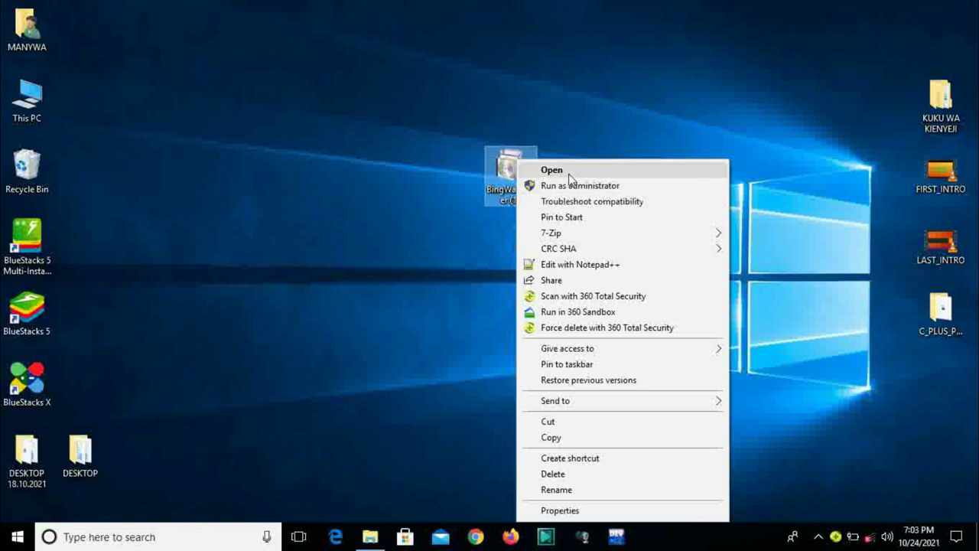
click(514, 169)
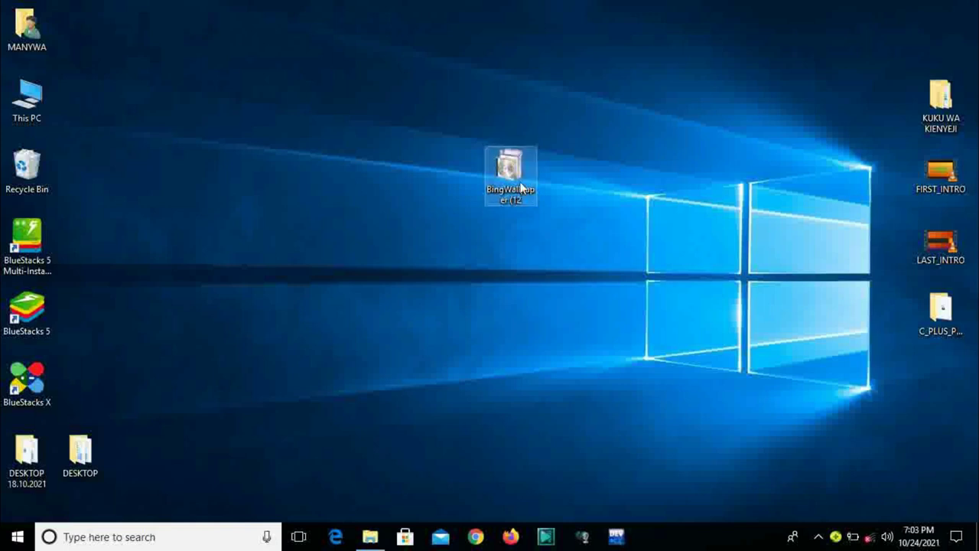
mouse_move(520, 185)
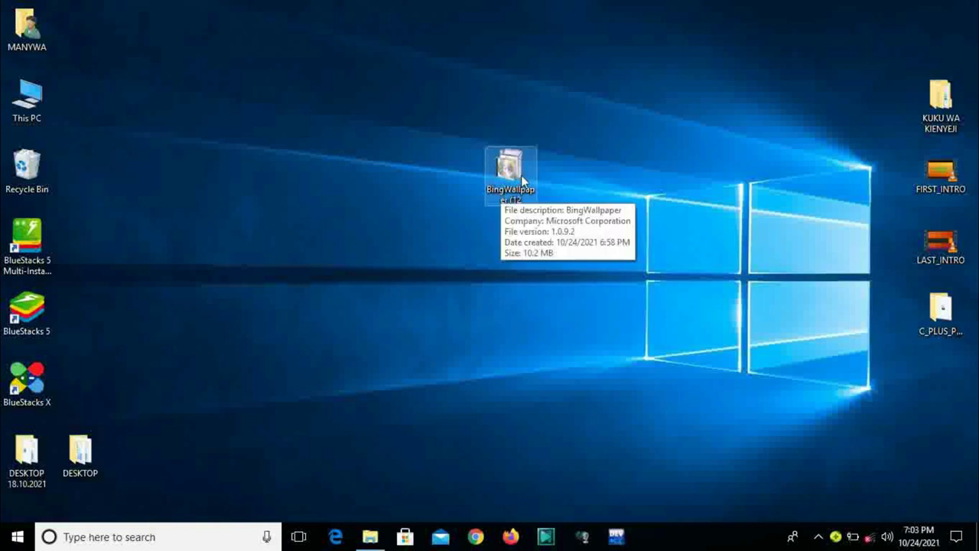
double_click(516, 187)
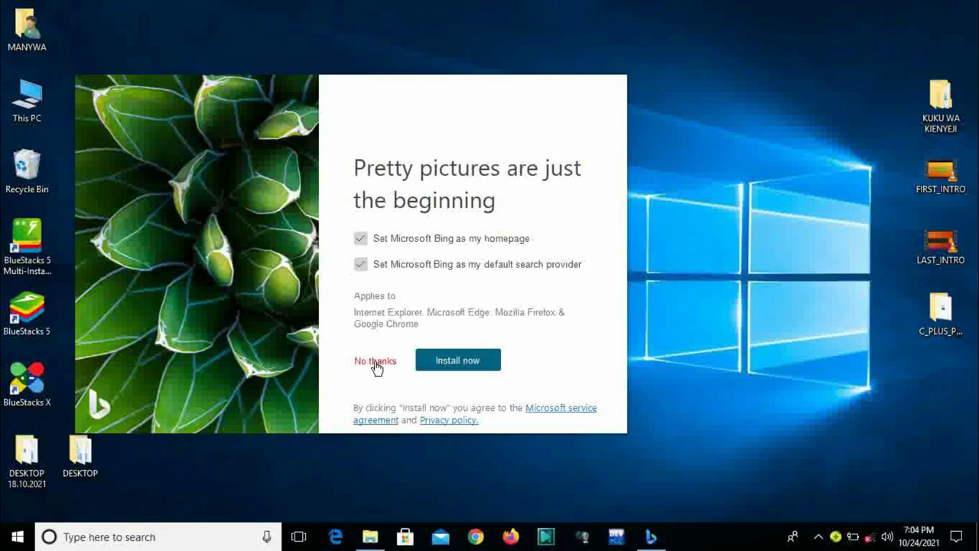
click(459, 367)
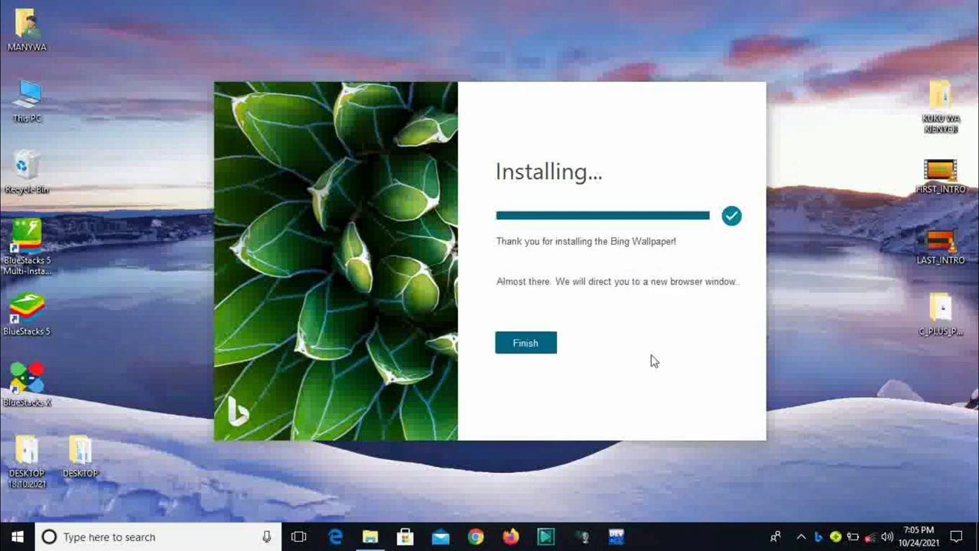
click(527, 345)
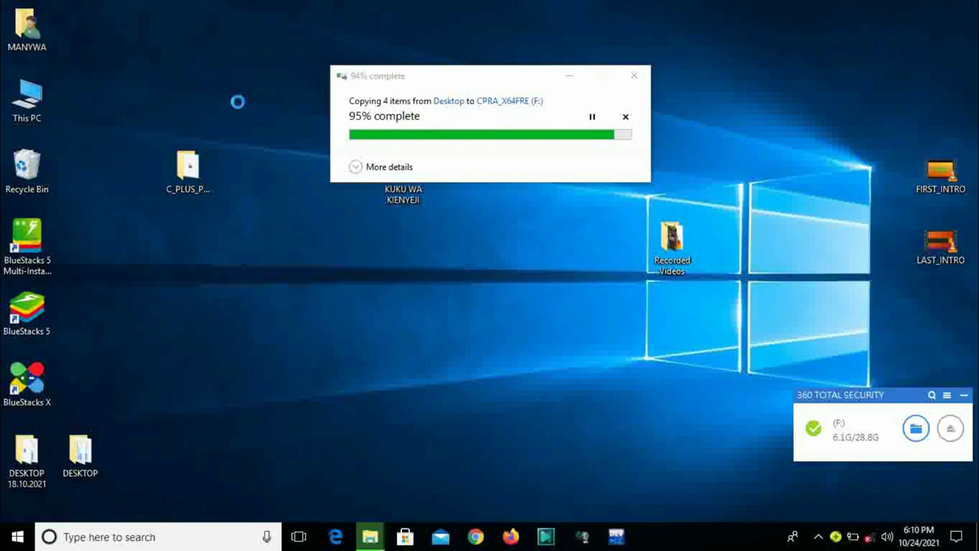
Refresh the desktop and open the CPRA_X64FRE (F:) drive from This PC.
right_click(238, 102)
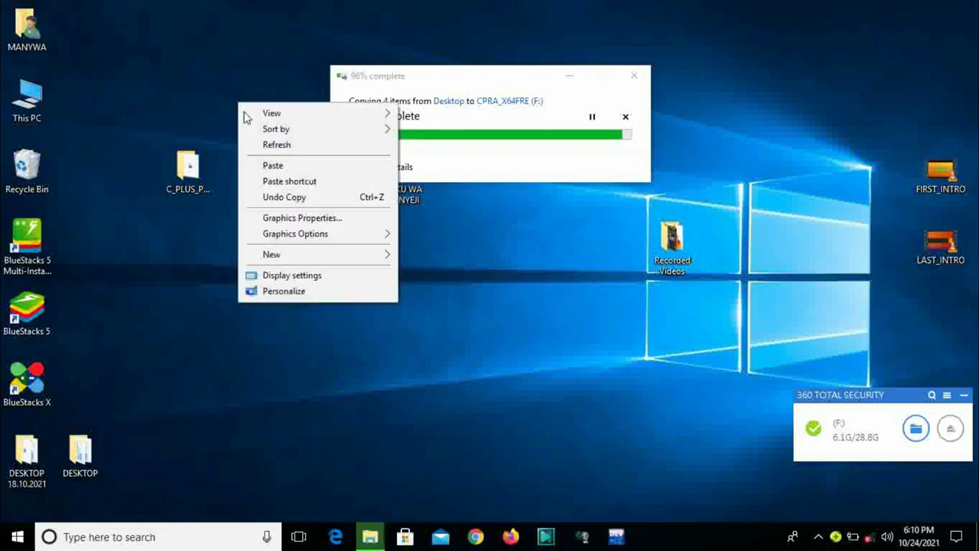
click(278, 145)
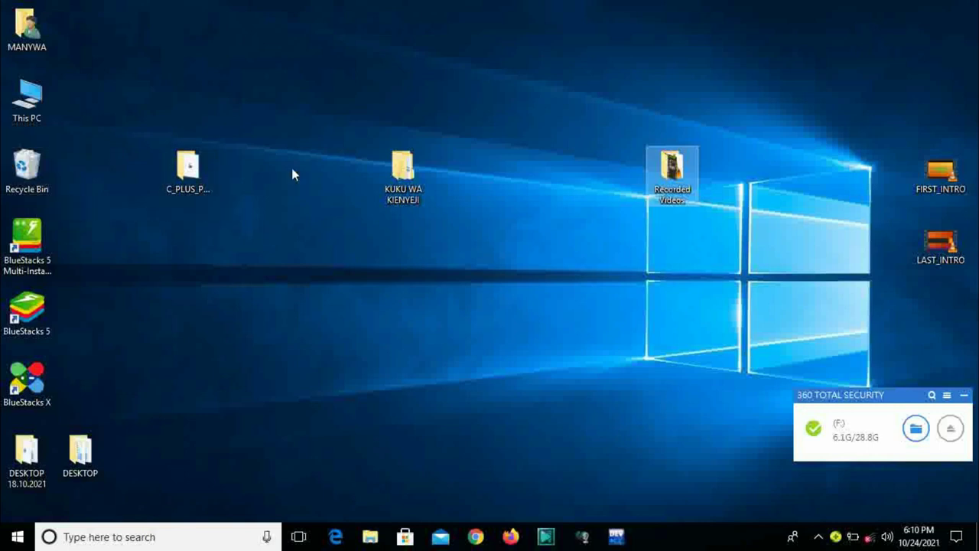
click(20, 112)
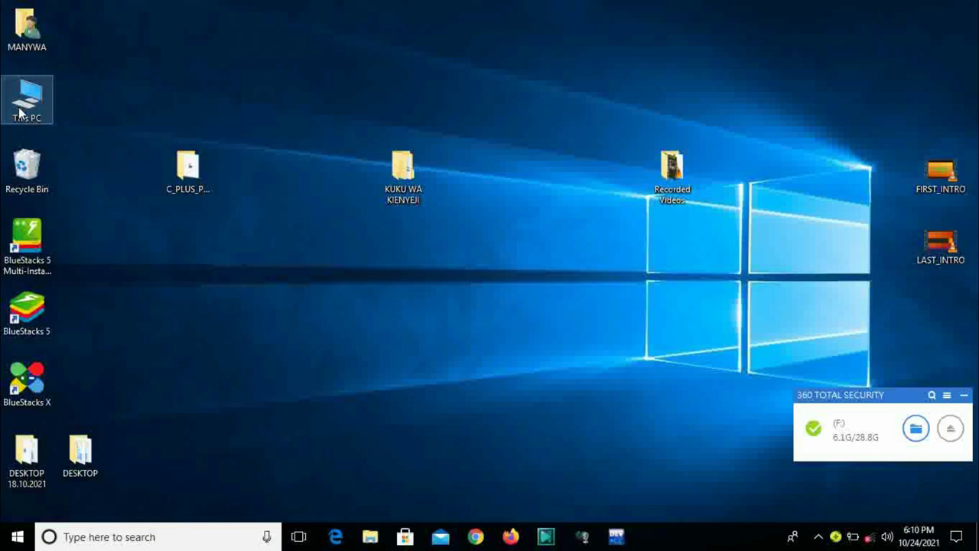
double_click(20, 112)
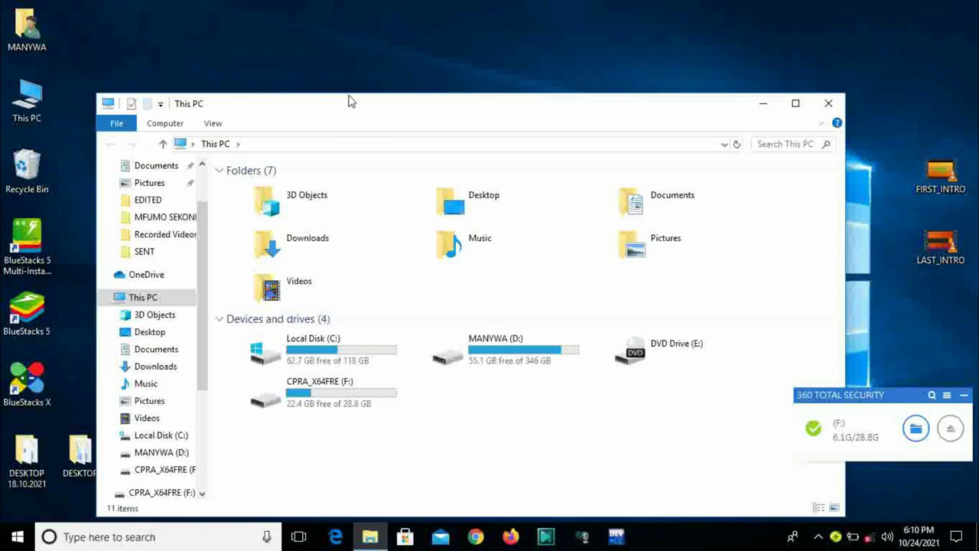
drag(372, 109, 370, 48)
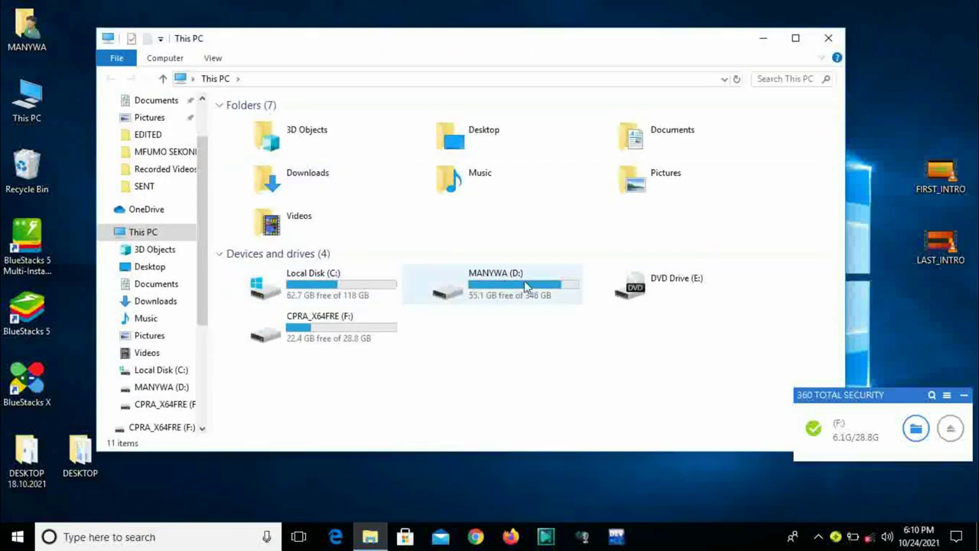
click(310, 327)
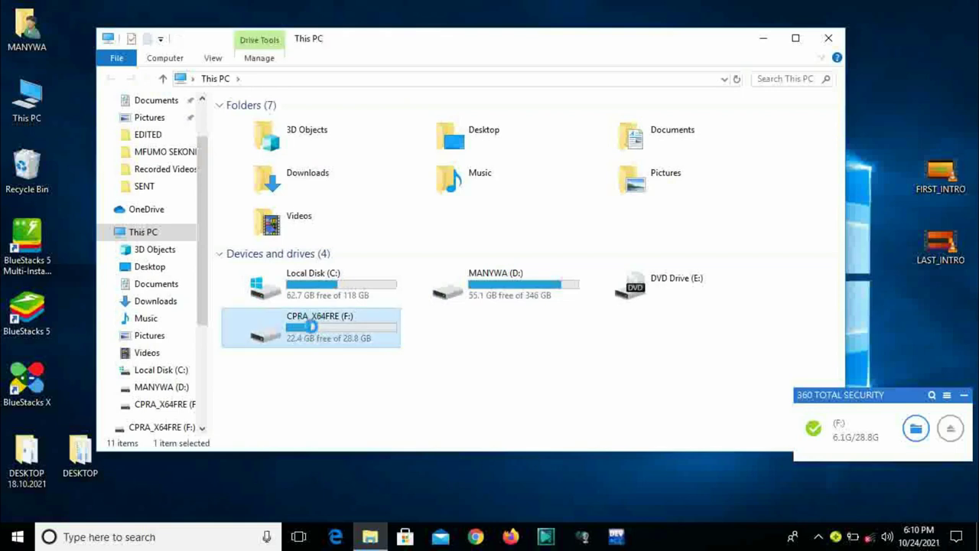
double_click(310, 327)
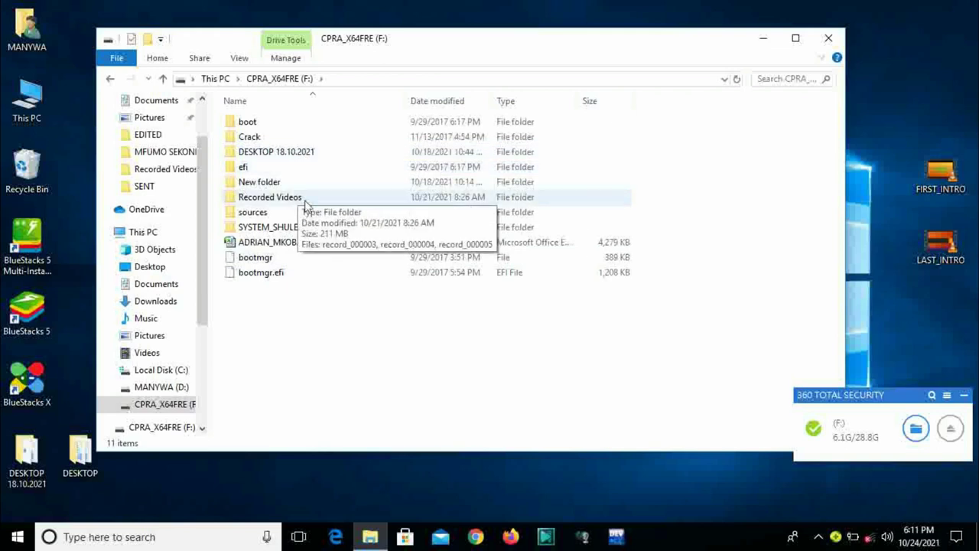
Request deletion of the Recorded Videos folder on the F: drive and decline the confirmation.
click(334, 201)
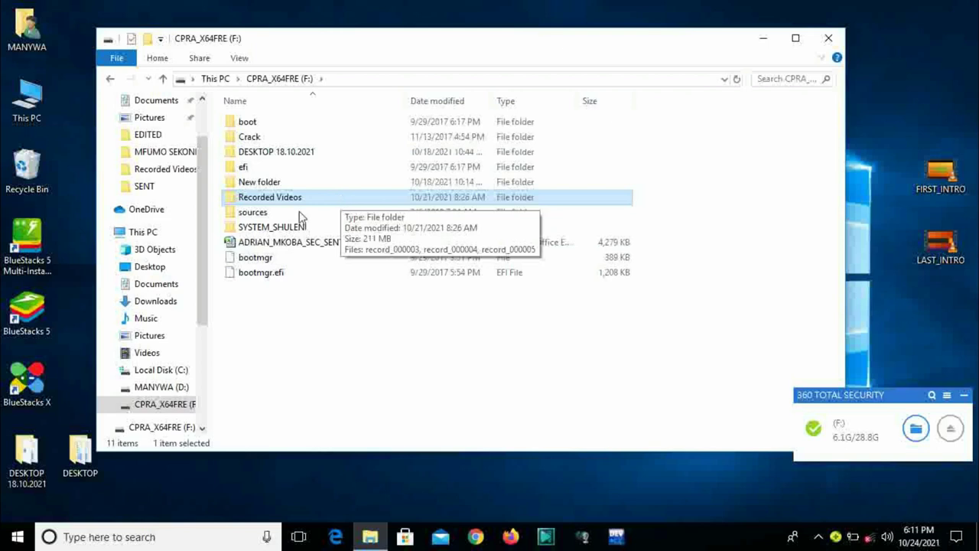
click(306, 196)
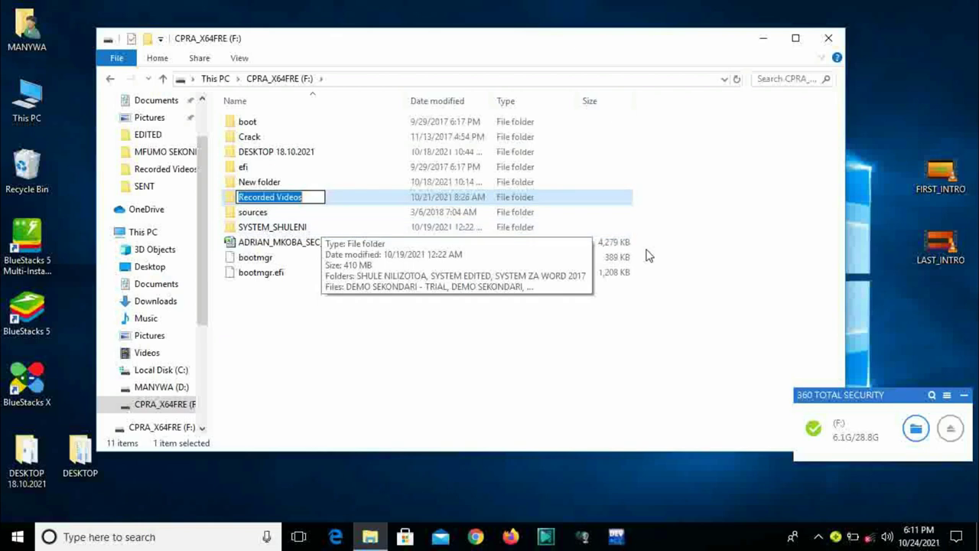
key(Escape)
right_click(361, 201)
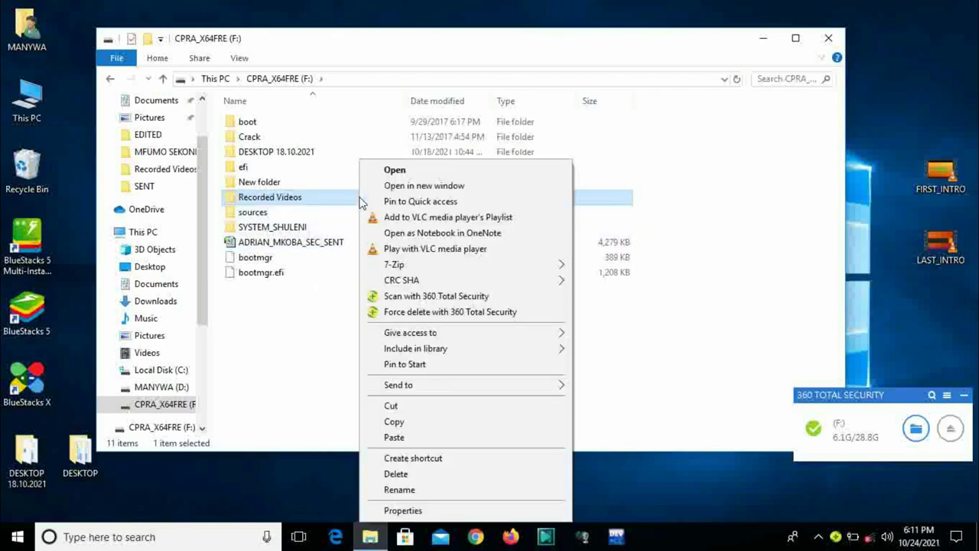
click(431, 474)
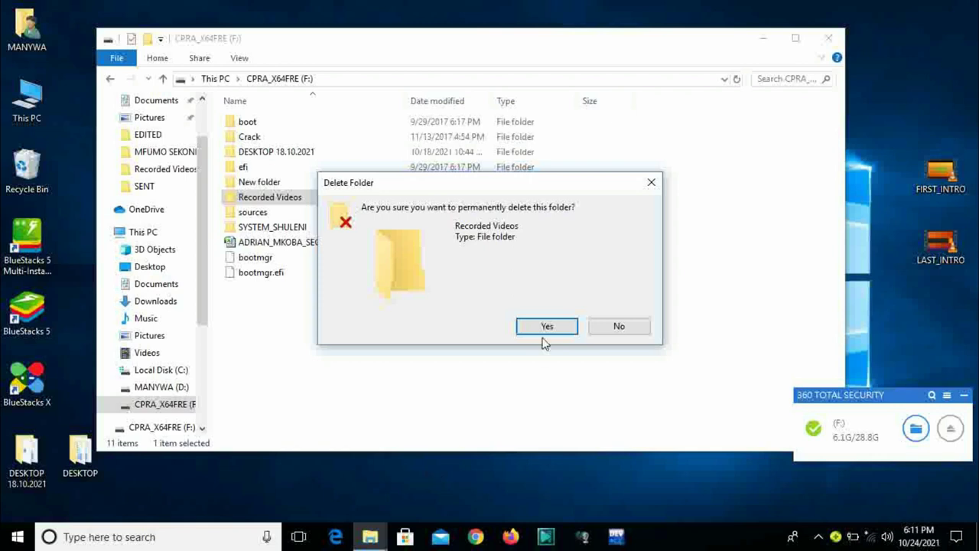
click(616, 331)
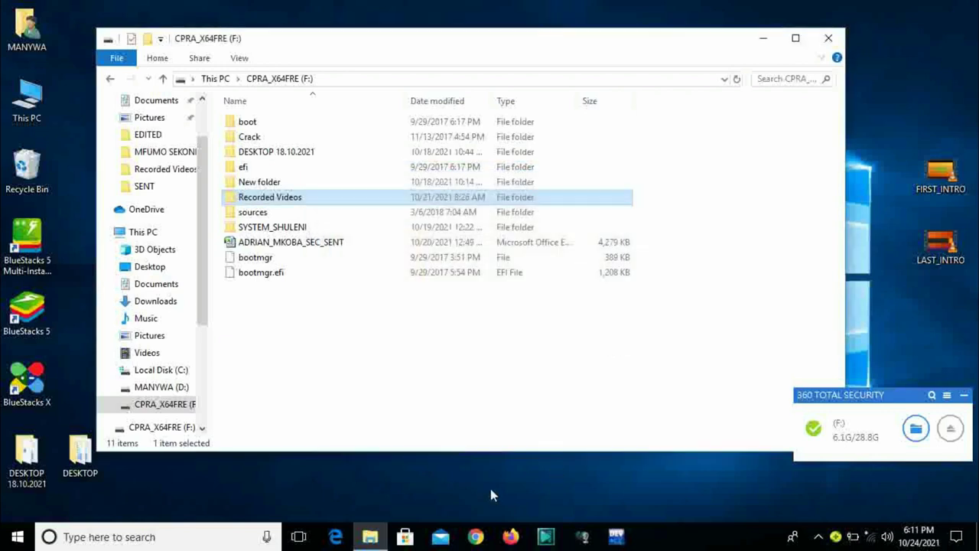
click(364, 385)
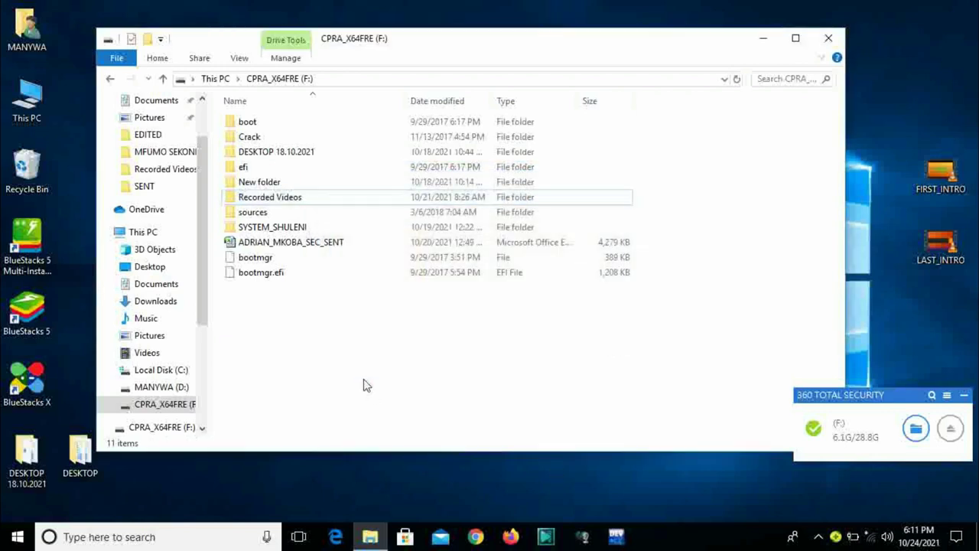
Search for the On-Screen Keyboard, open it, and move it below the Recorded Videos folder in the drive window.
click(364, 198)
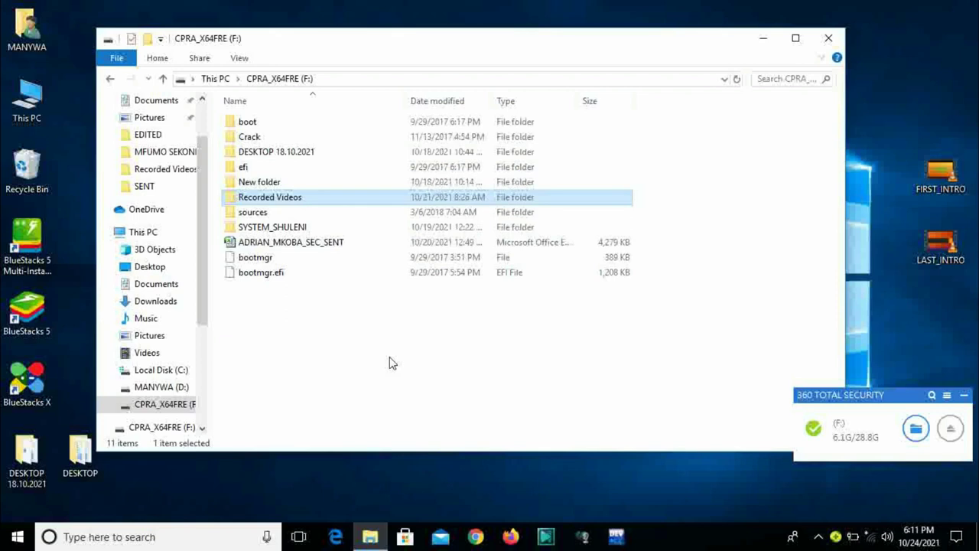
key(super)
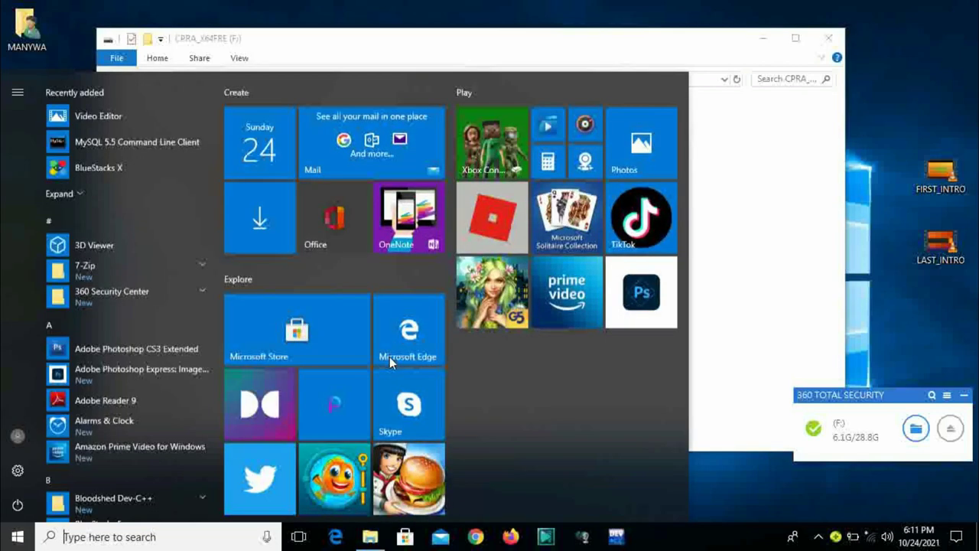
text(kEY)
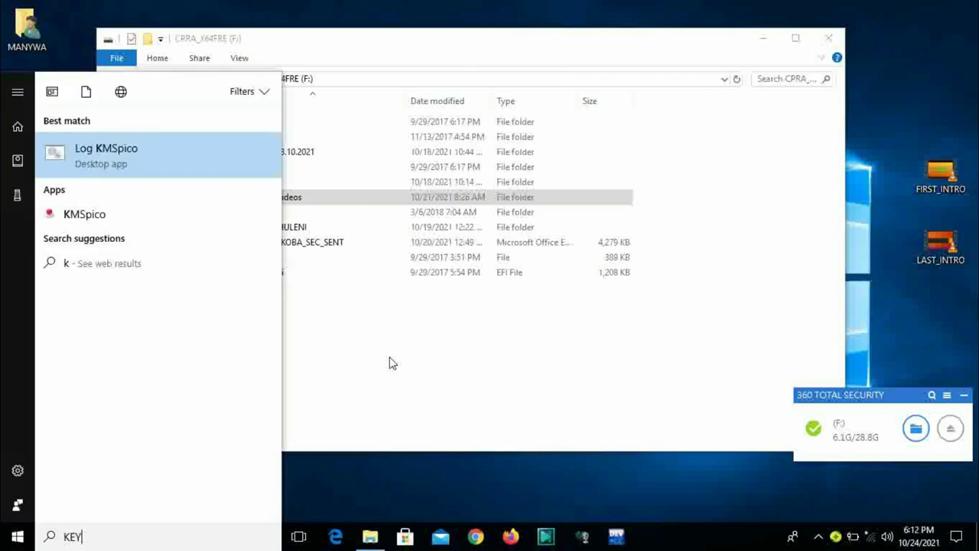
text(B)
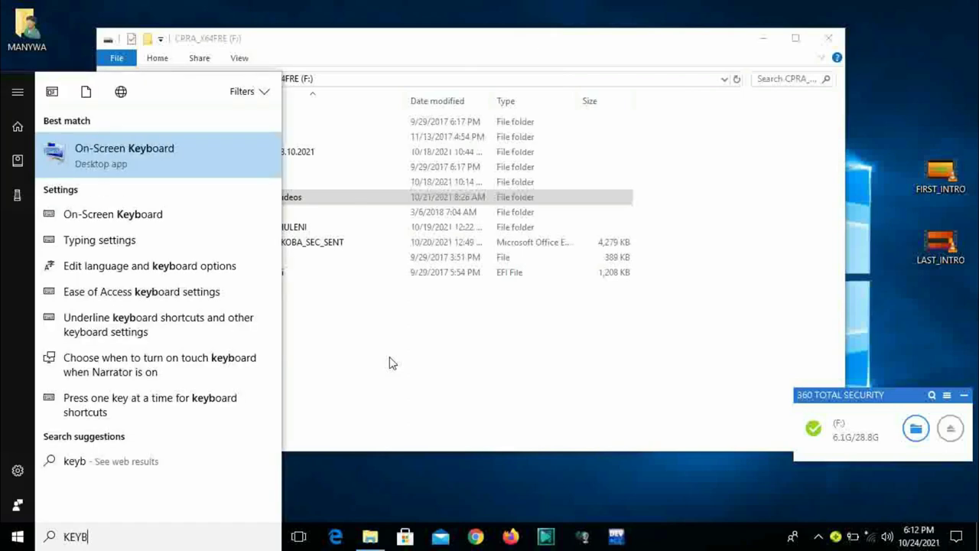
click(133, 154)
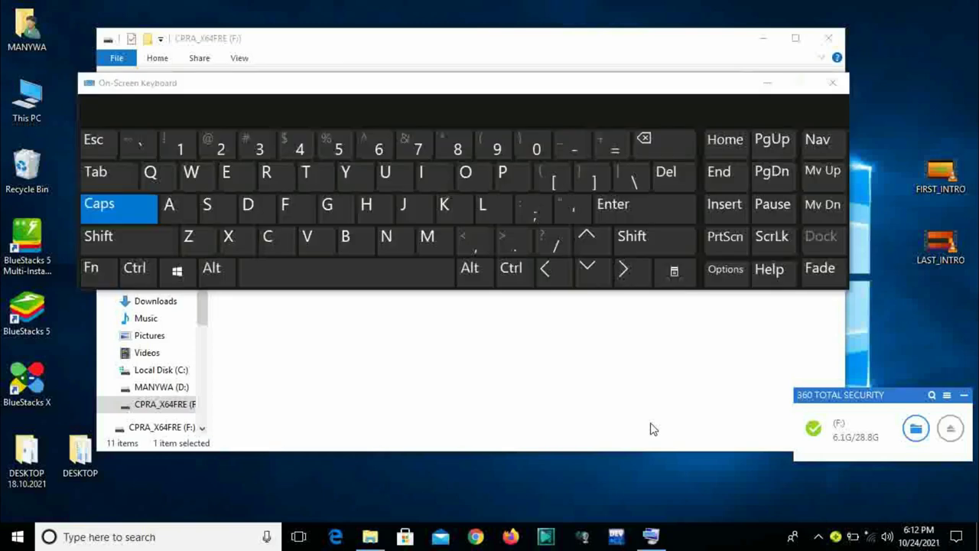
drag(494, 87, 514, 126)
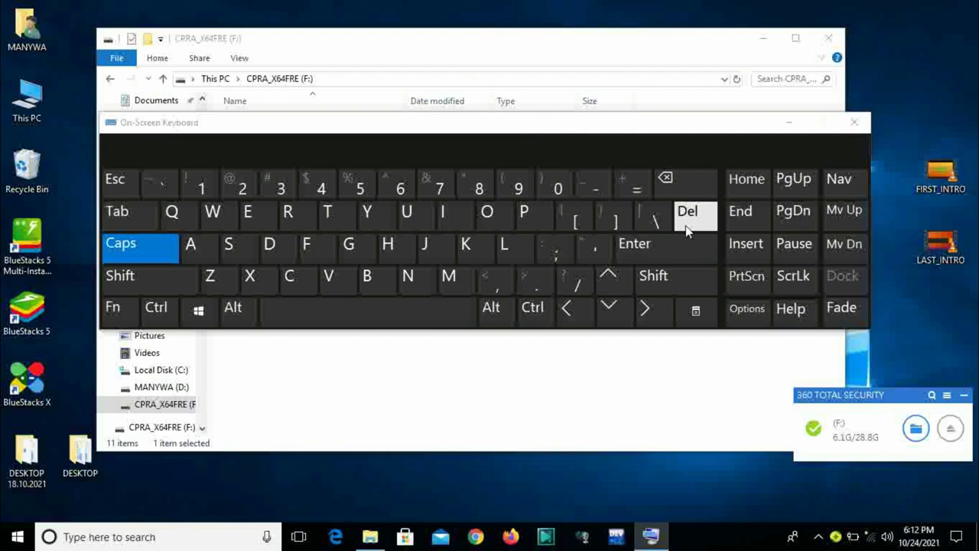
drag(629, 124, 627, 253)
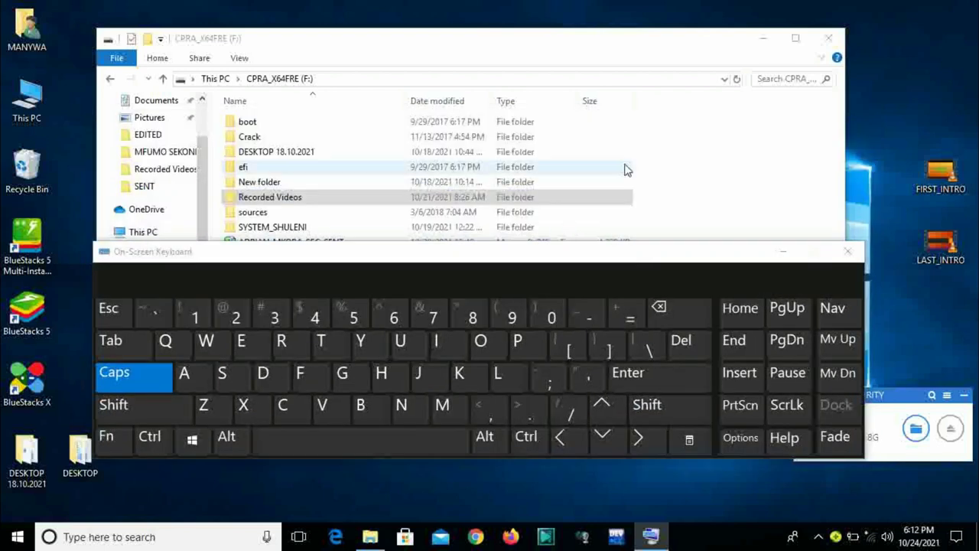
Try deleting the Recorded Videos folder with the On-Screen Keyboard, move the keyboard clear of the confirmation, and decline the deletion.
click(475, 197)
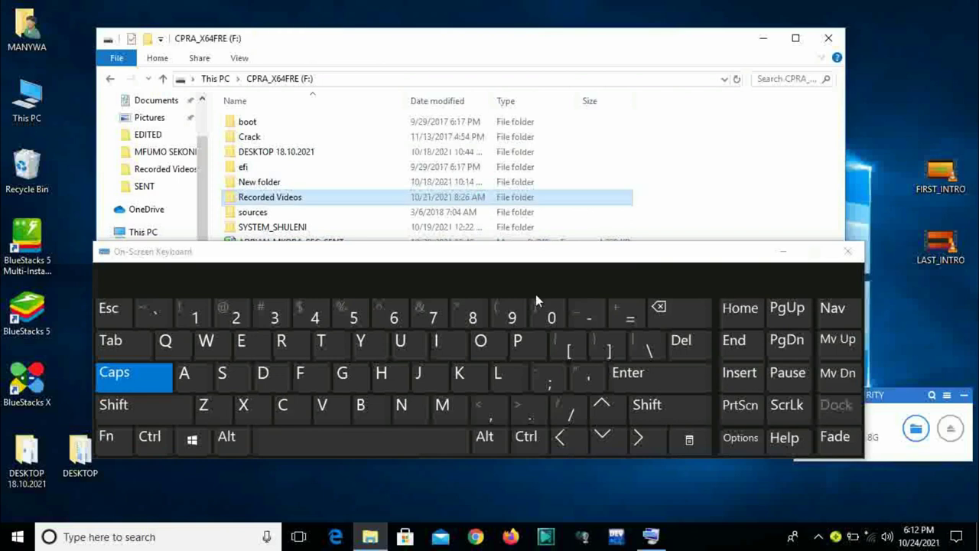
click(686, 358)
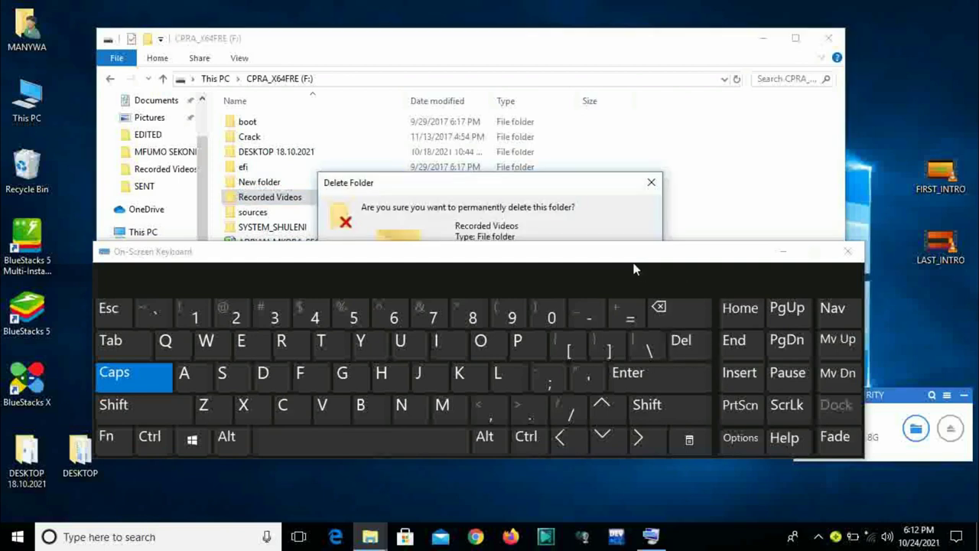
drag(632, 260, 642, 376)
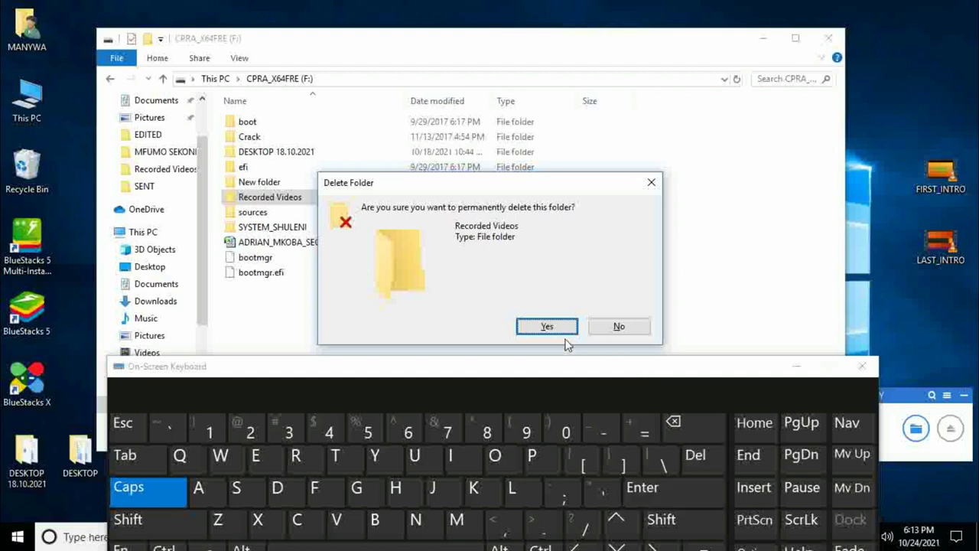
click(617, 326)
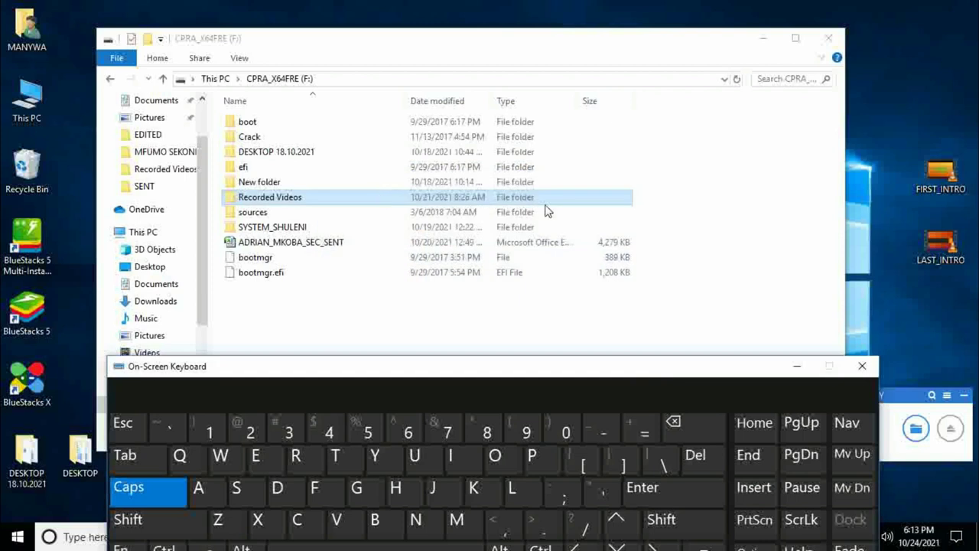
Permanently delete the Recorded Videos folder from the F: drive using the On-Screen Keyboard.
click(605, 196)
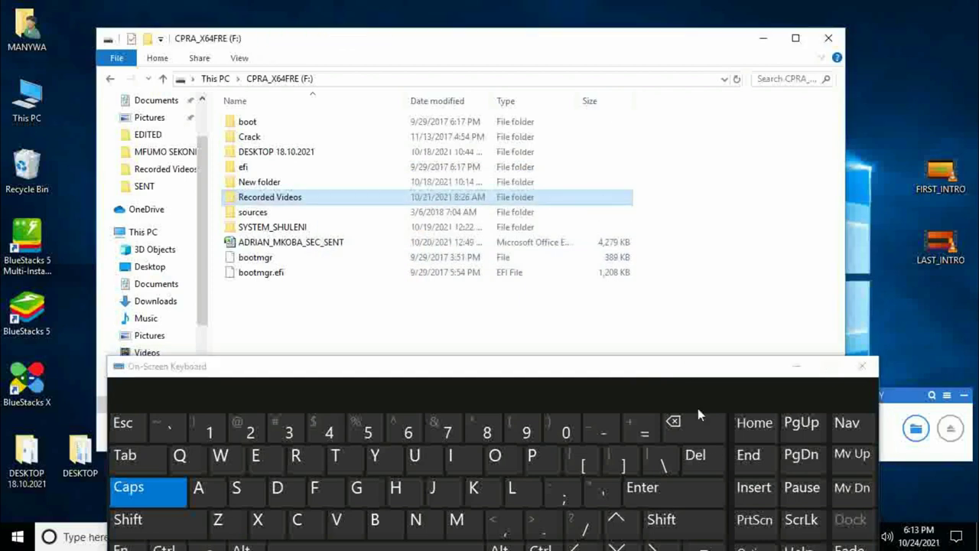
click(709, 463)
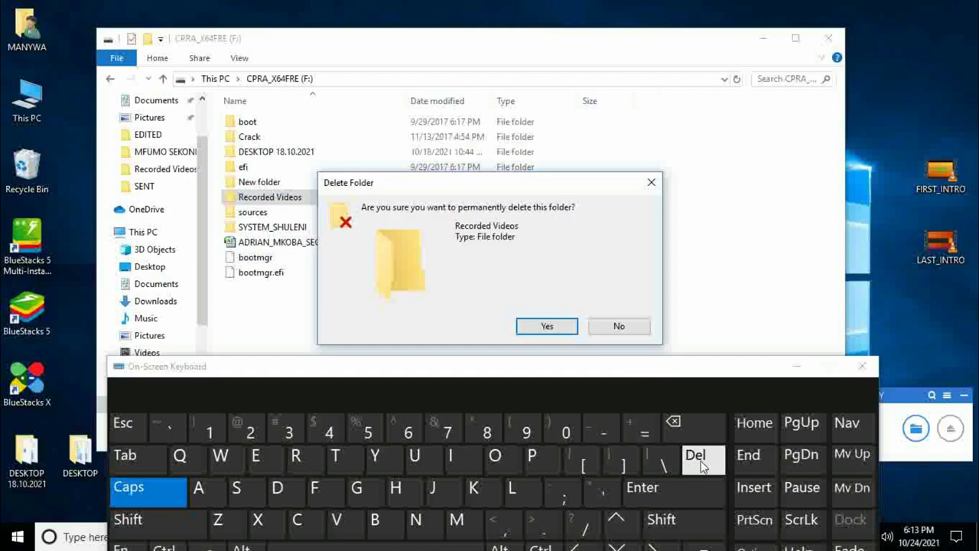
click(543, 327)
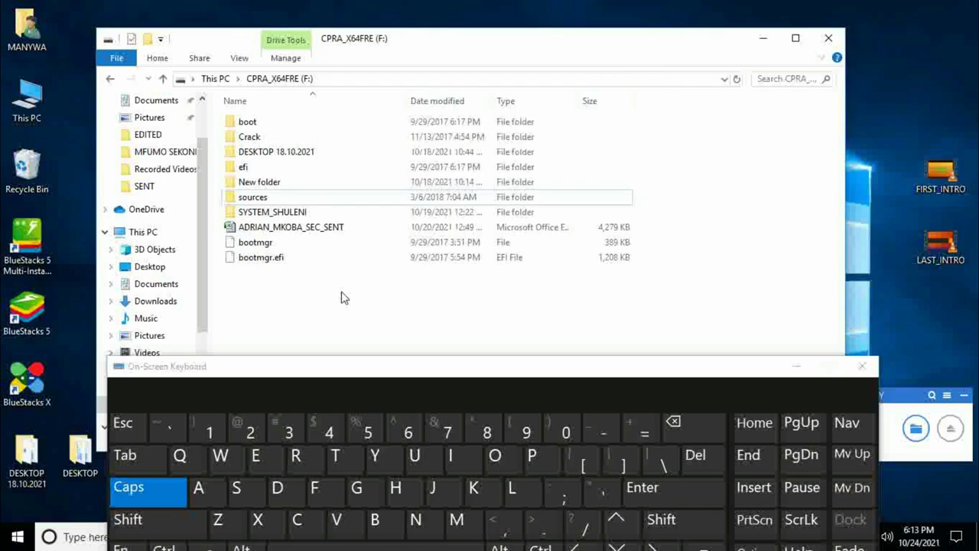
Clear the desktop by minimizing the On-Screen Keyboard and closing both the F: drive window and the 360 Total Security drive widget.
drag(525, 367, 516, 218)
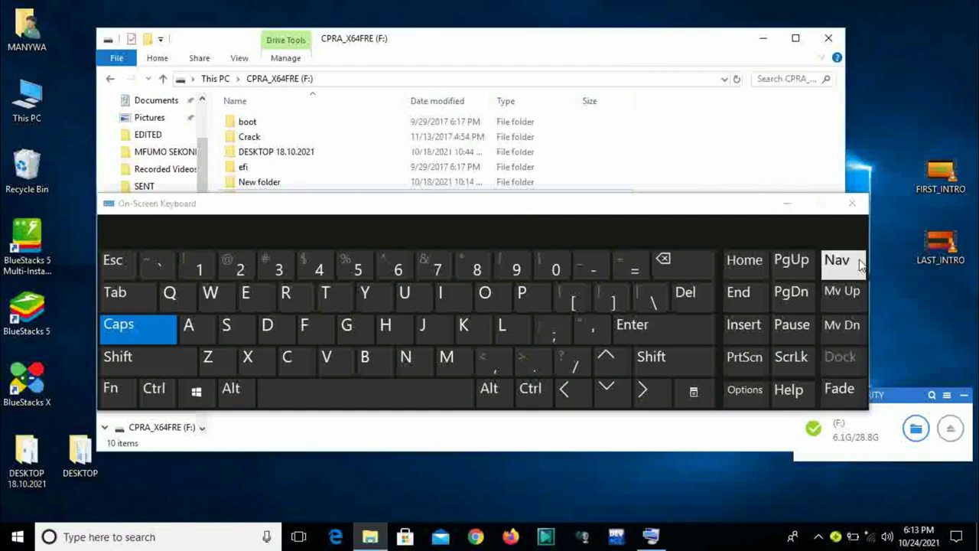
click(786, 203)
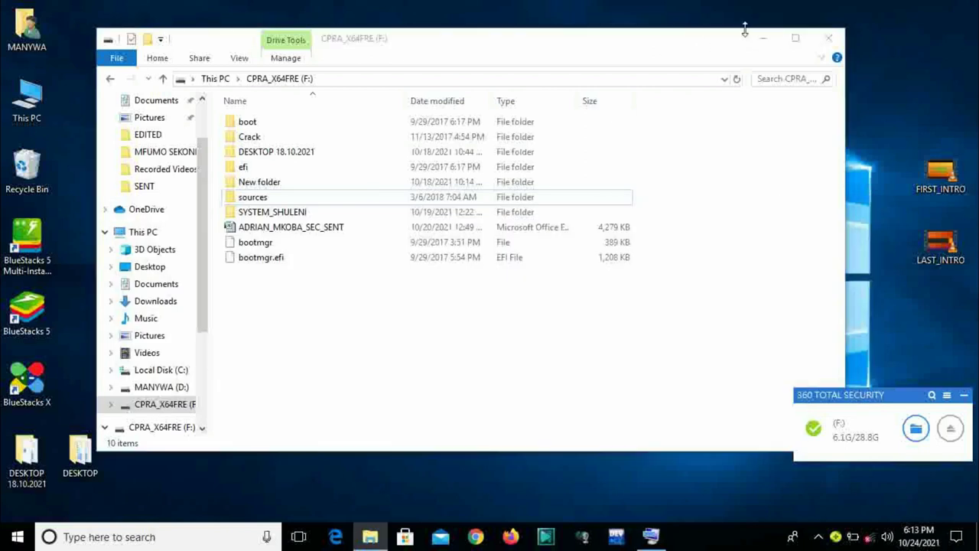
click(828, 40)
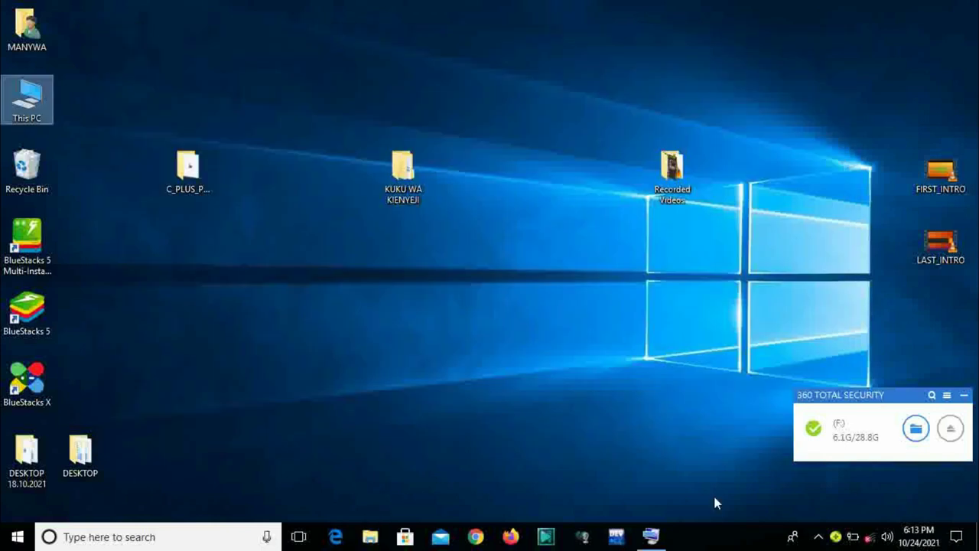
click(947, 395)
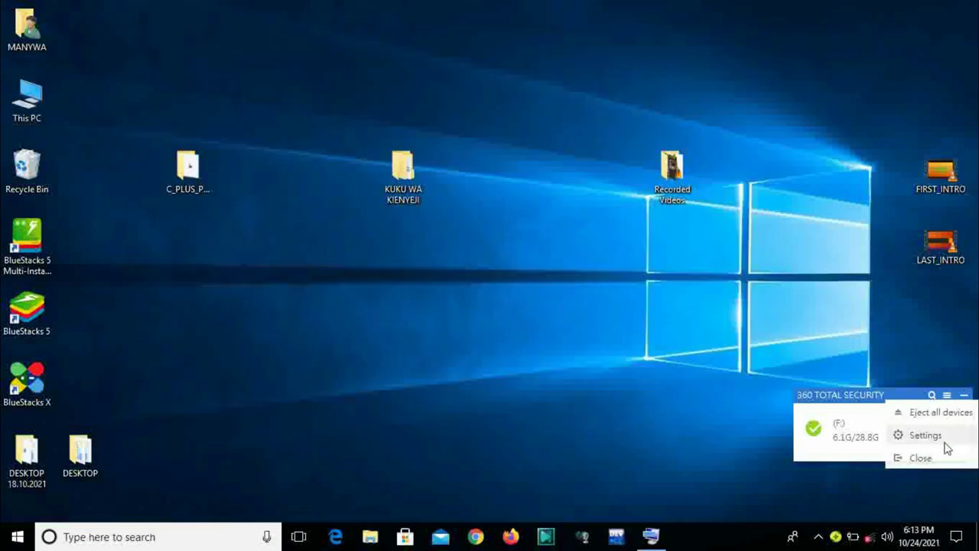
click(920, 461)
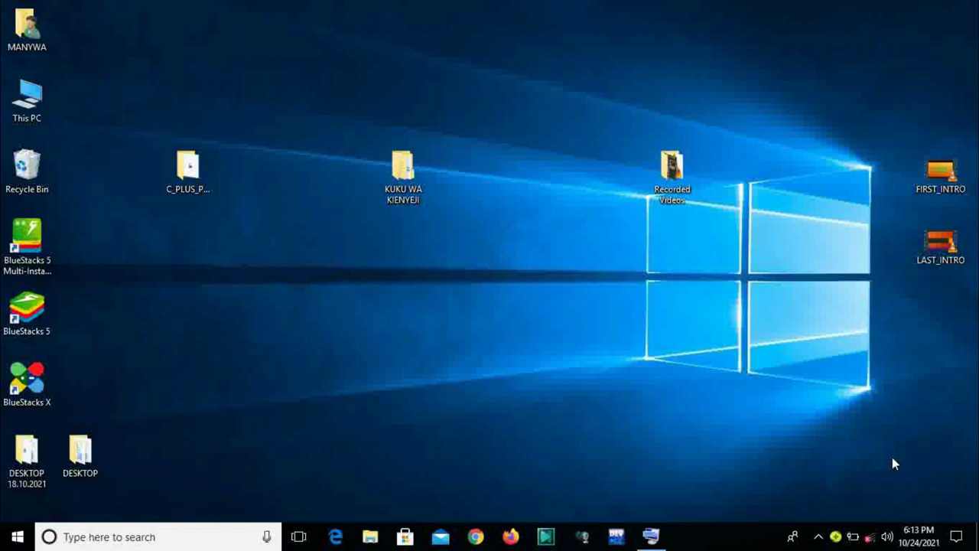
Safely eject the TransMemory USB drive, close the Windows Defender Security Center window and dismiss the hardware removal notification.
click(816, 537)
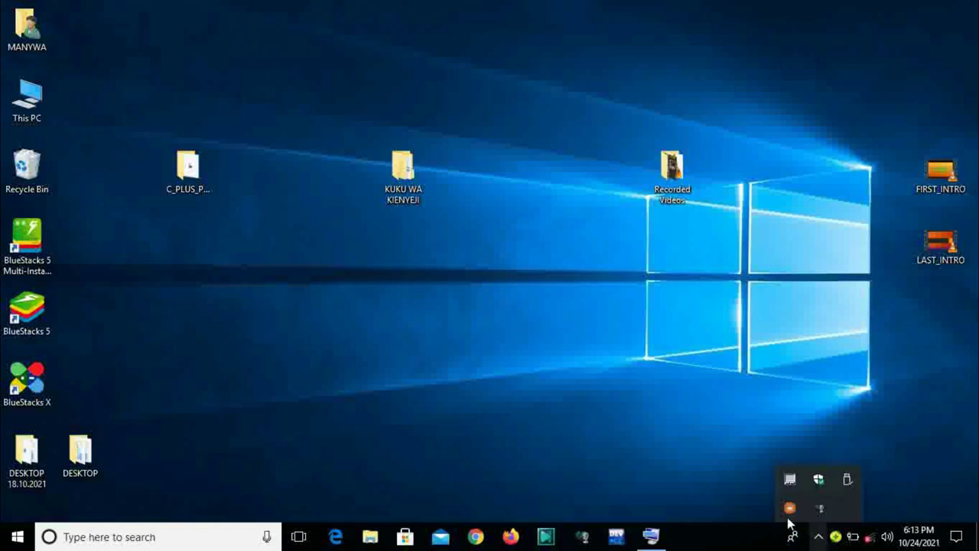
click(450, 375)
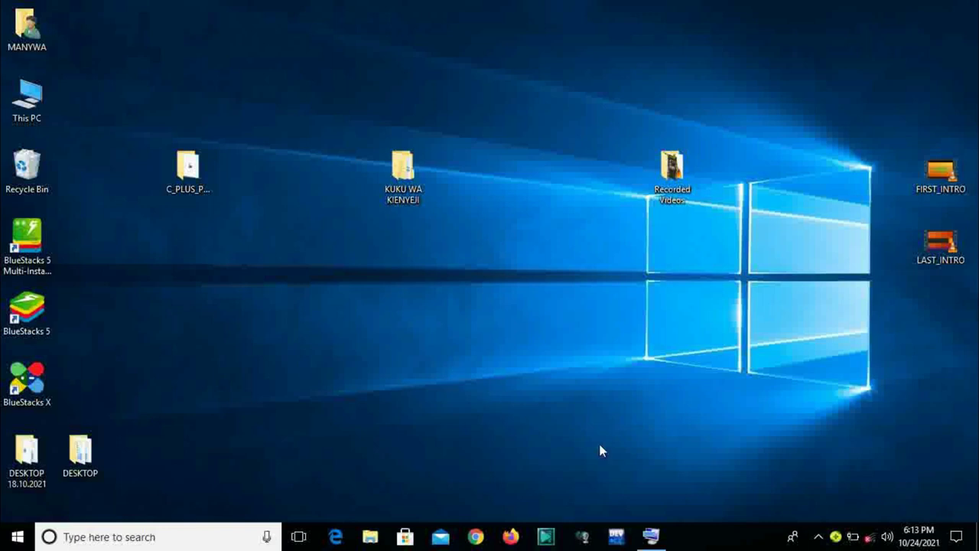
click(818, 536)
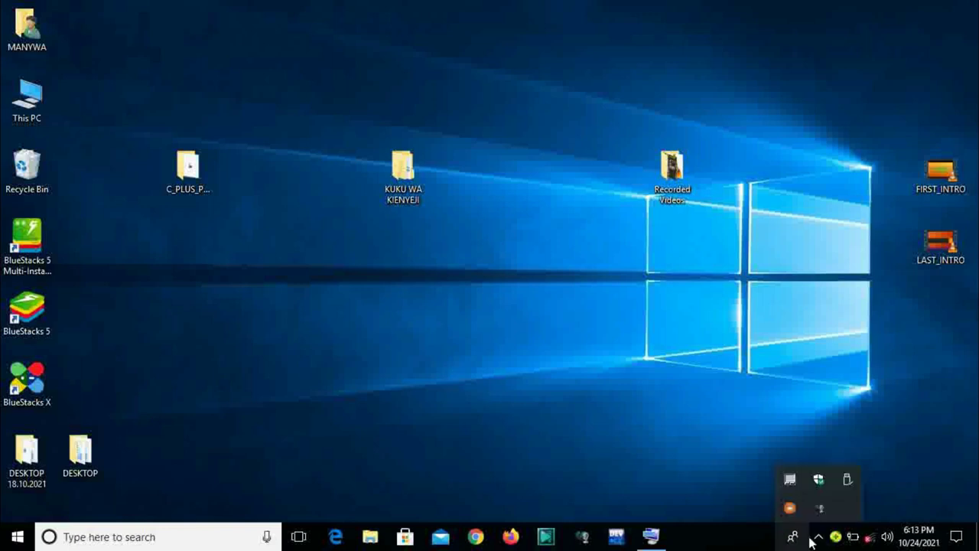
click(844, 485)
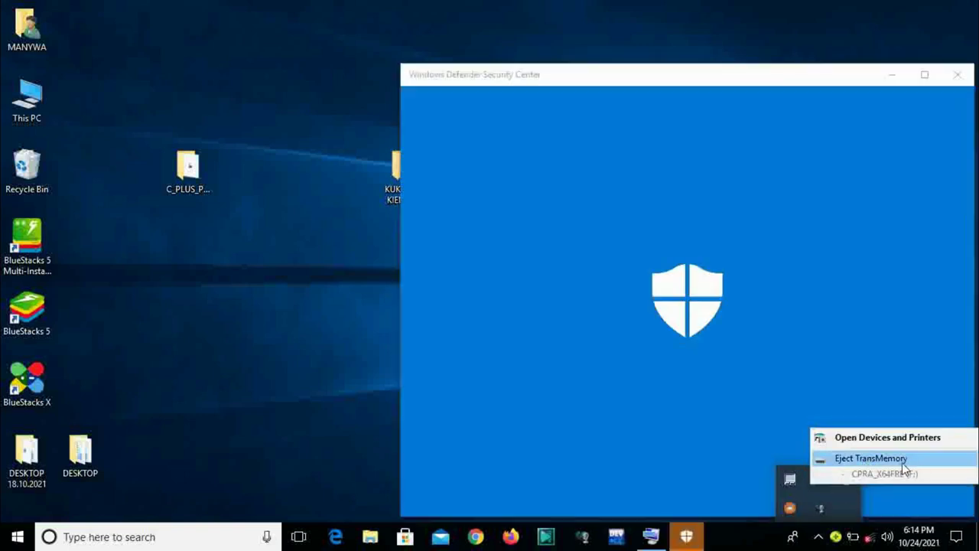
click(878, 460)
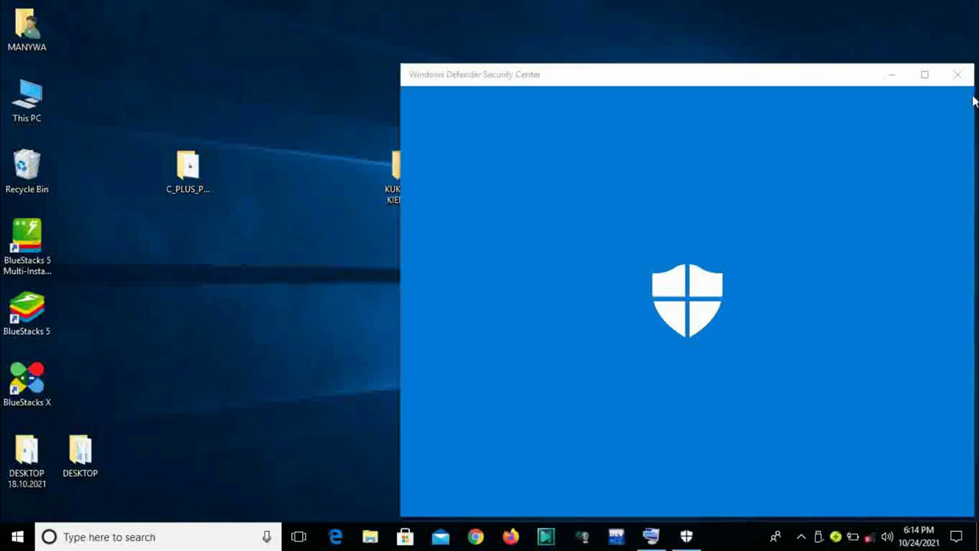
click(958, 74)
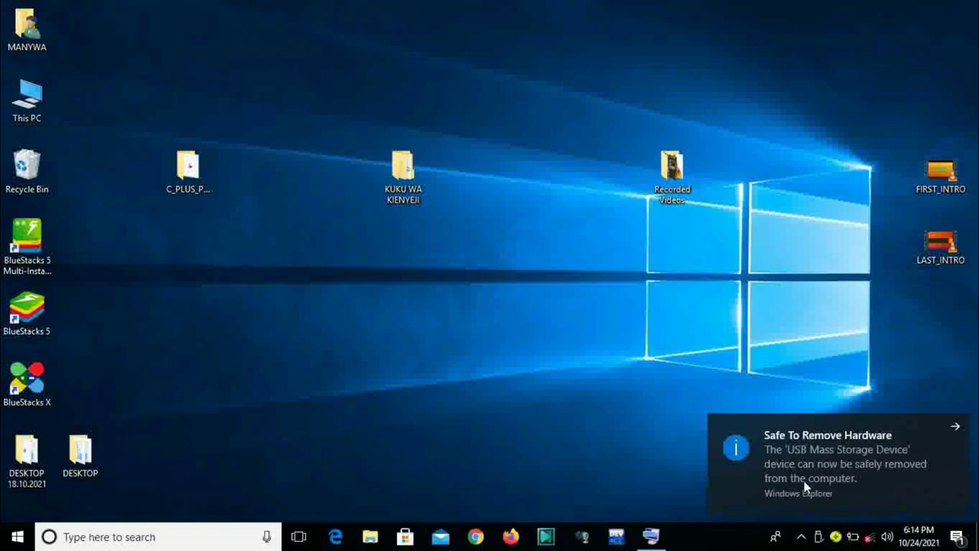
click(804, 485)
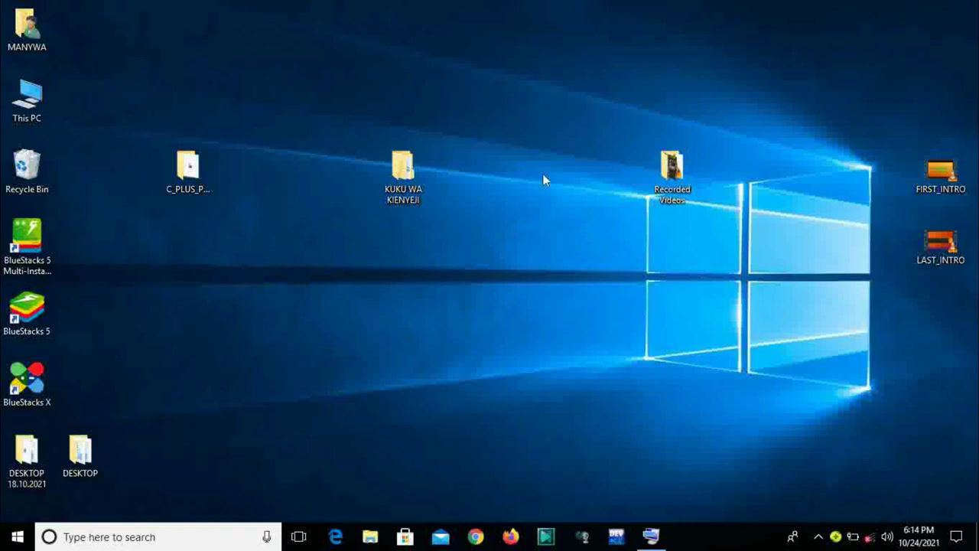
Copy the Recorded Videos folder on the desktop, and view the available actions for the KUKU WA KIENYEJI folder.
right_click(667, 170)
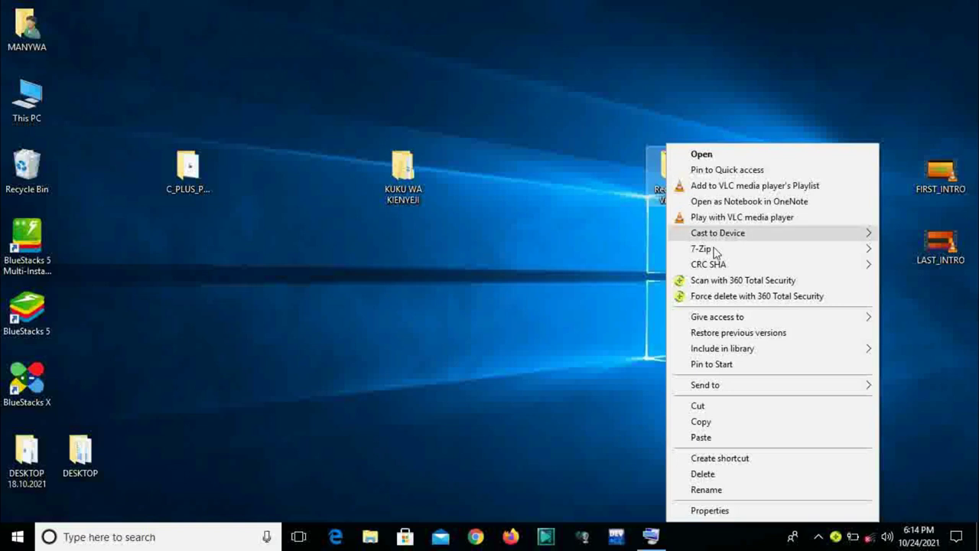
click(734, 422)
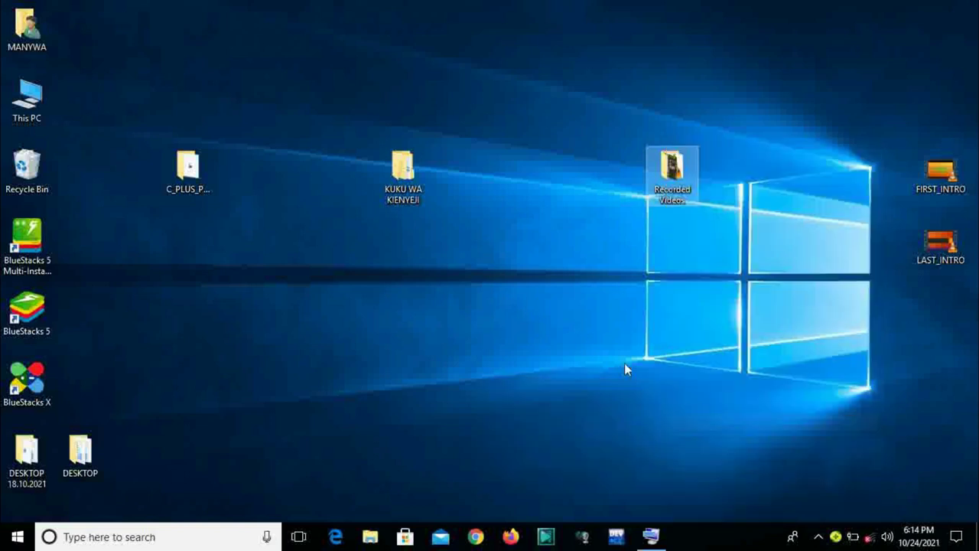
click(413, 198)
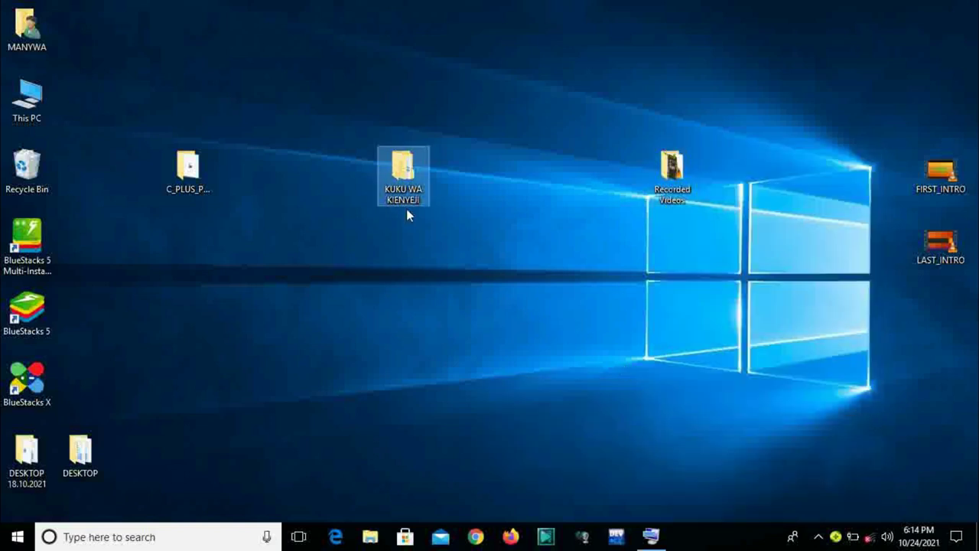
right_click(404, 205)
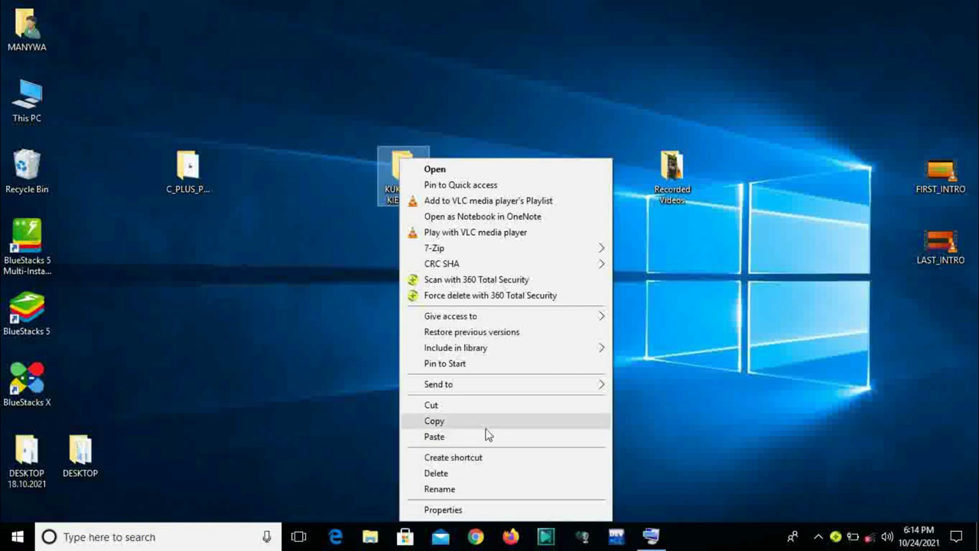
click(731, 310)
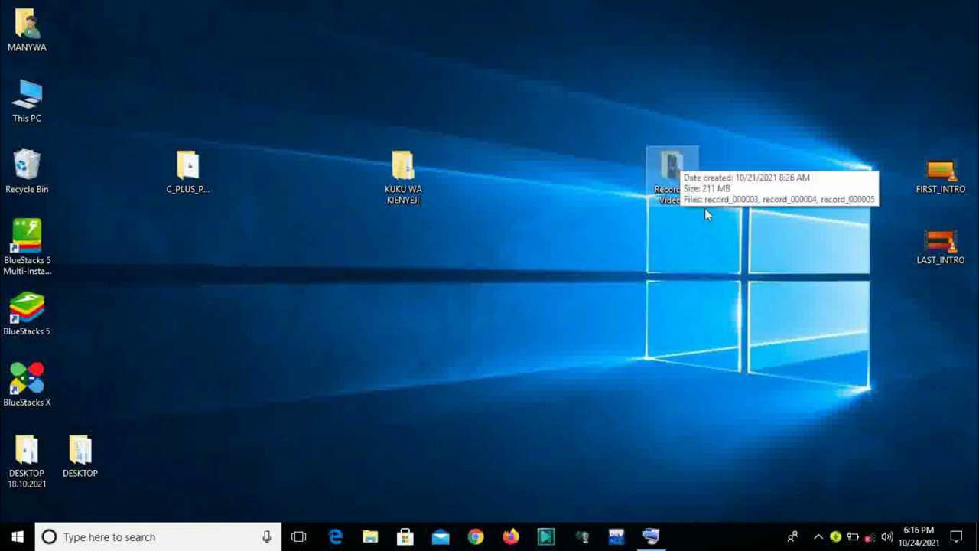
Cut the Recorded Videos folder on the desktop.
right_click(676, 188)
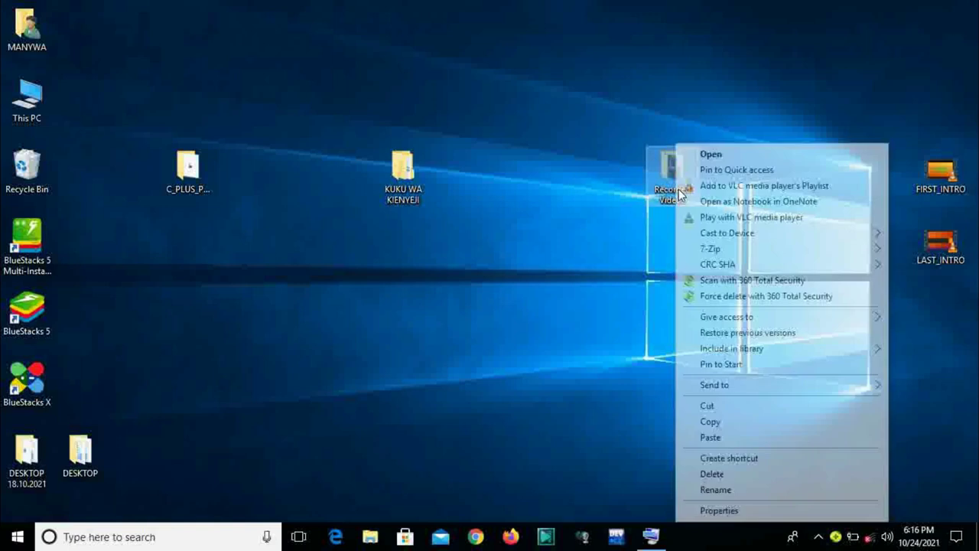
click(665, 294)
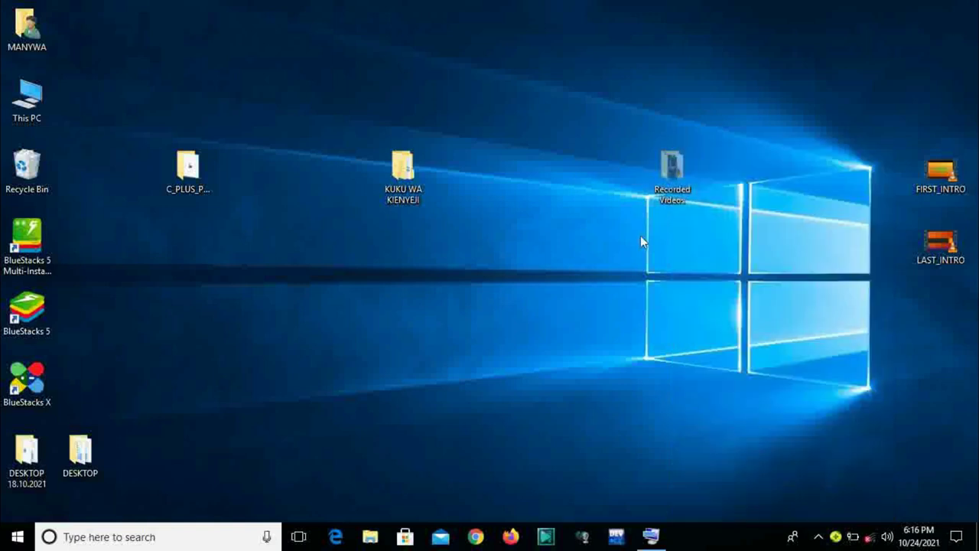
click(685, 181)
right_click(683, 207)
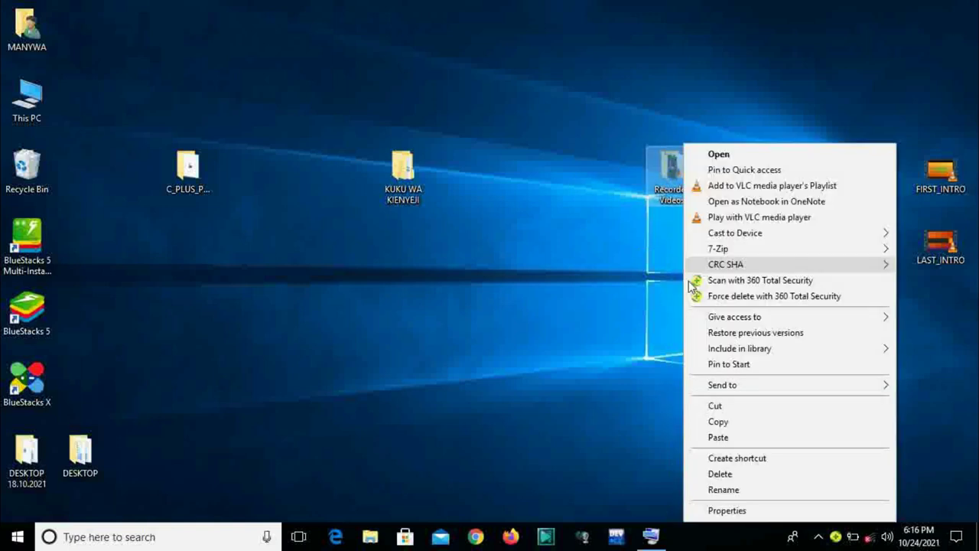
click(715, 405)
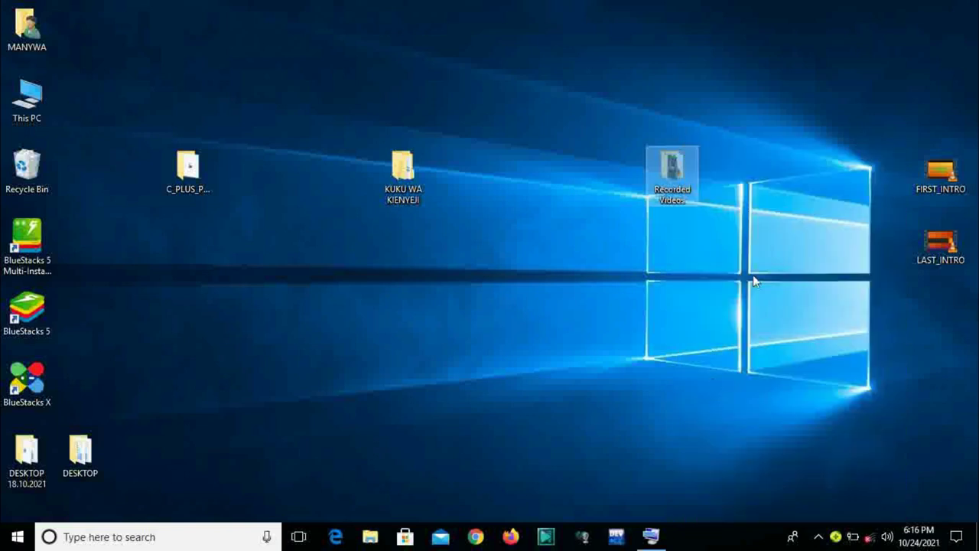
Try to paste the cut Recorded Videos folder back onto the desktop, and cancel the interrupted action.
click(636, 178)
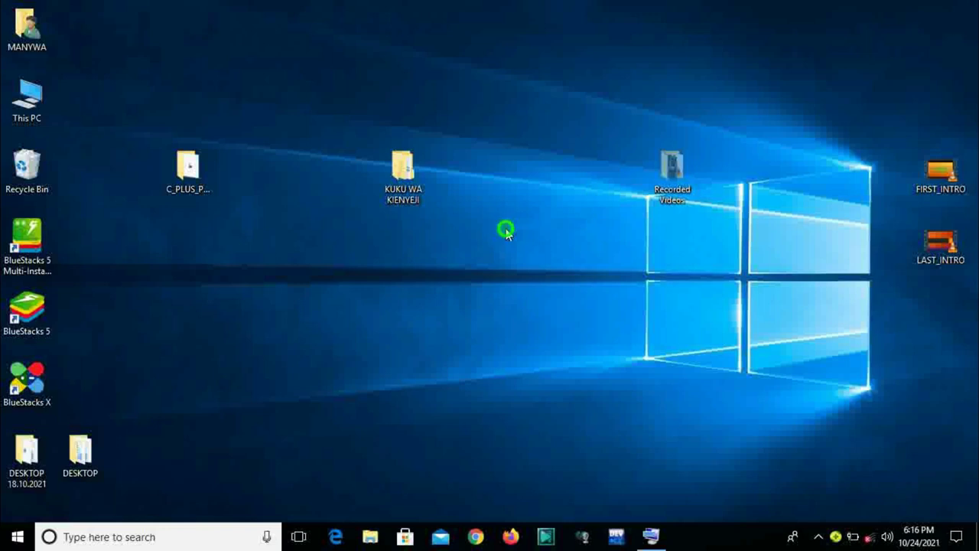
click(584, 286)
mouse_move(677, 184)
mouse_down()
mouse_move(688, 205)
mouse_move(673, 192)
mouse_up()
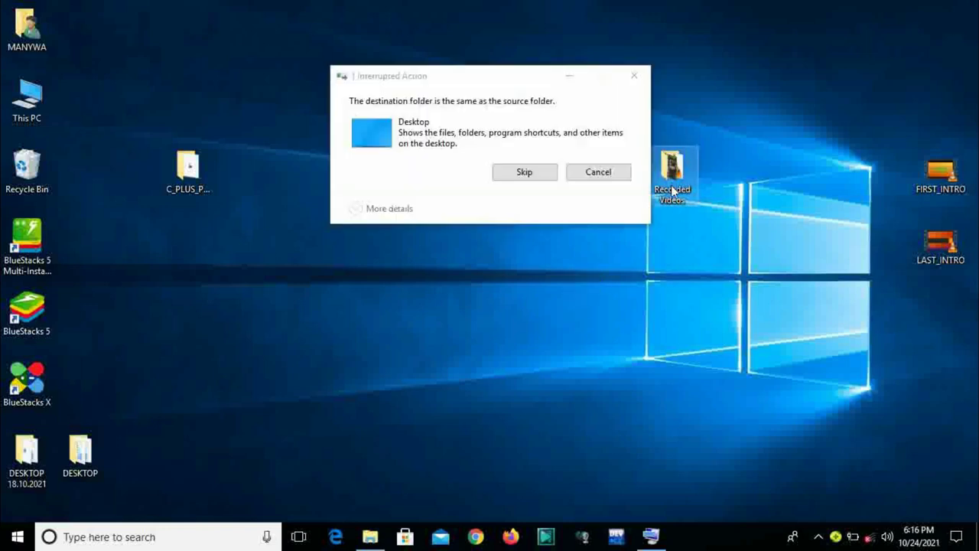
click(598, 172)
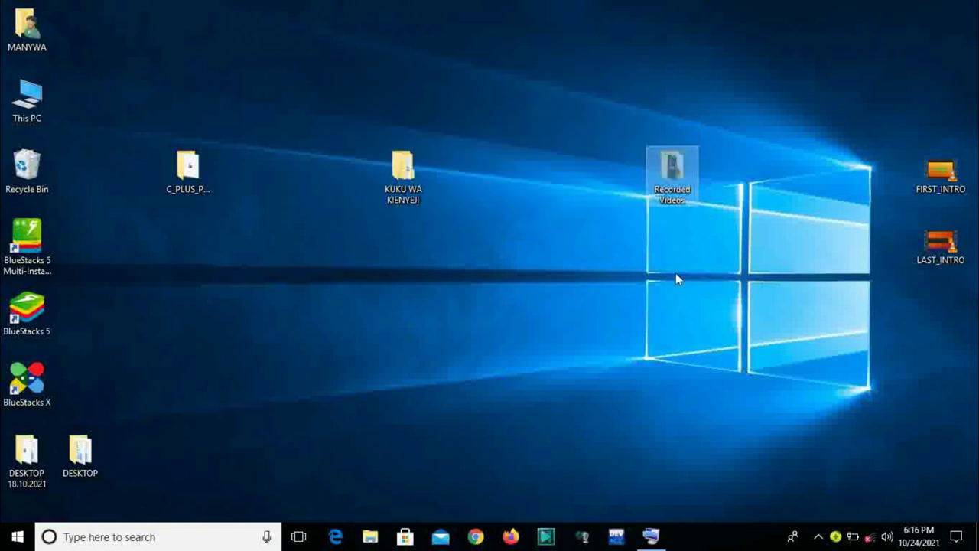
Move the cut Recorded Videos folder from the desktop to the D: drive and minimize the drive window.
click(583, 300)
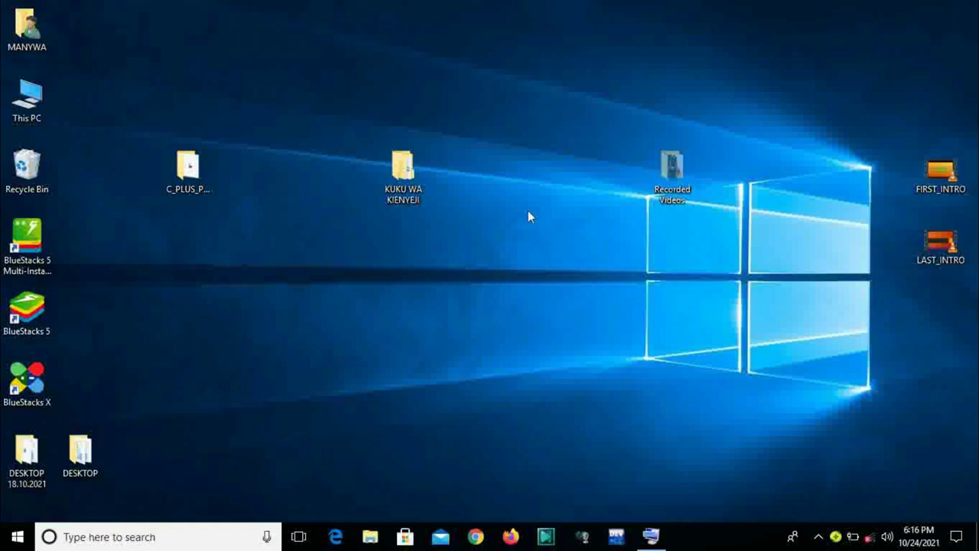
click(34, 115)
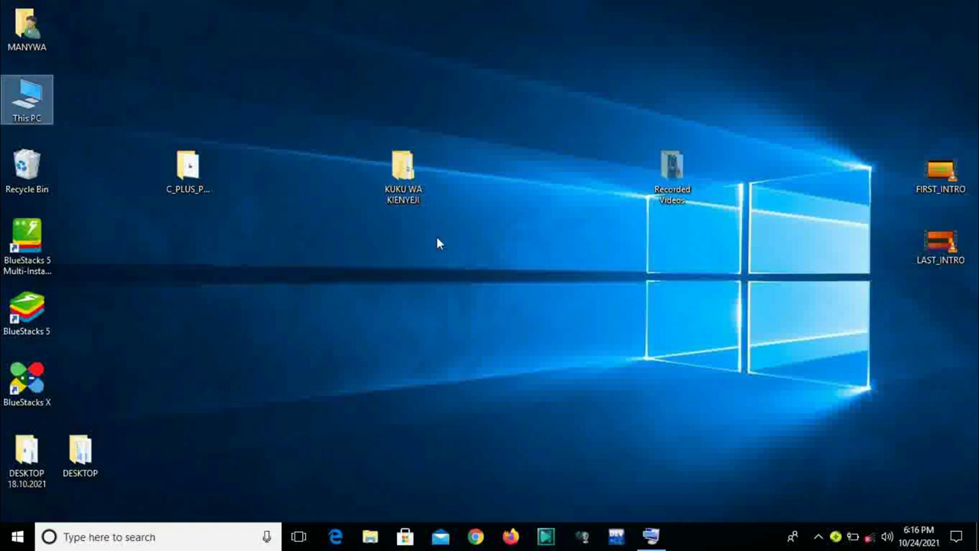
click(671, 167)
click(668, 229)
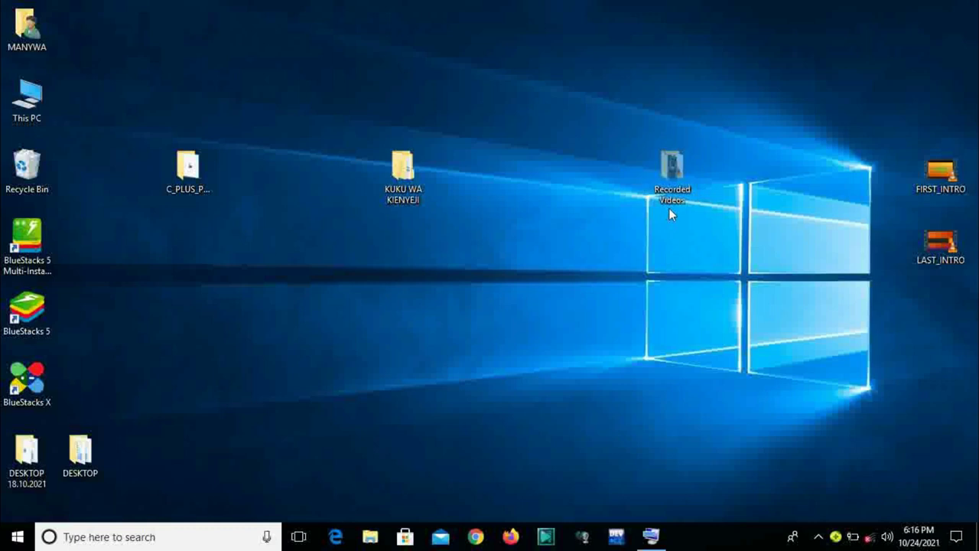
key(super+e)
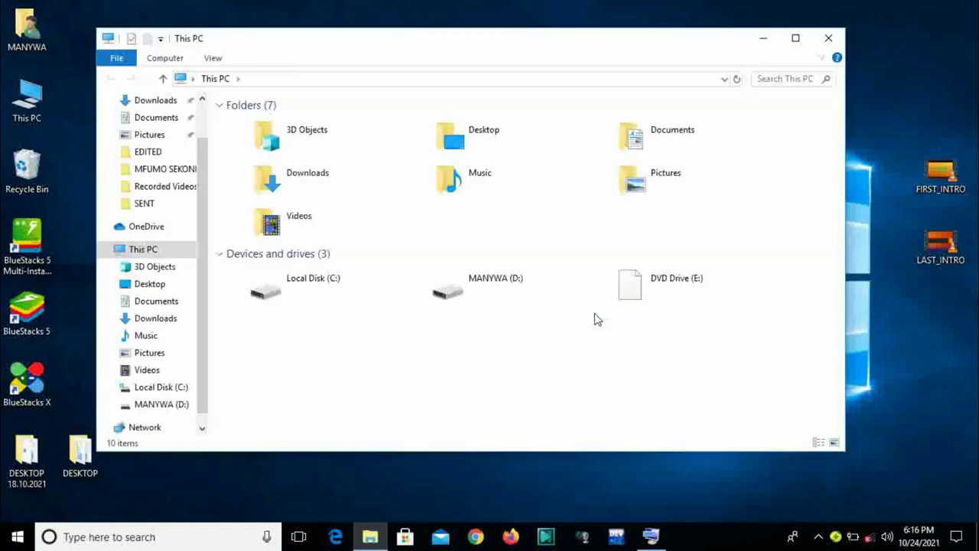
click(553, 301)
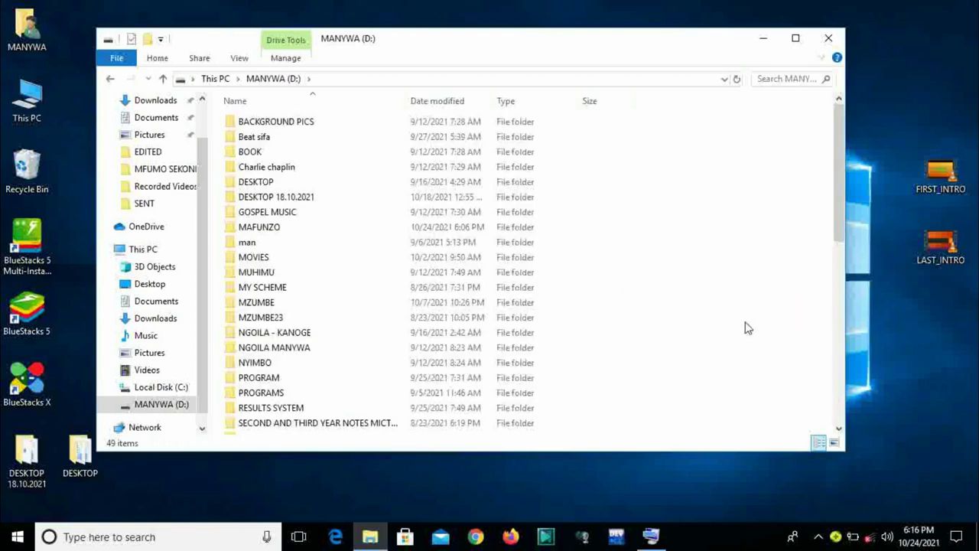
key(ctrl+v)
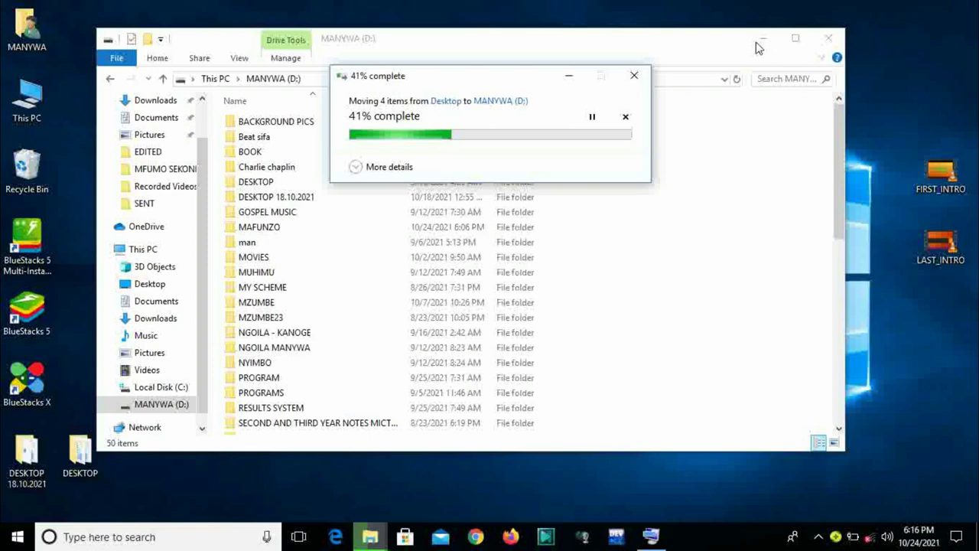
click(761, 39)
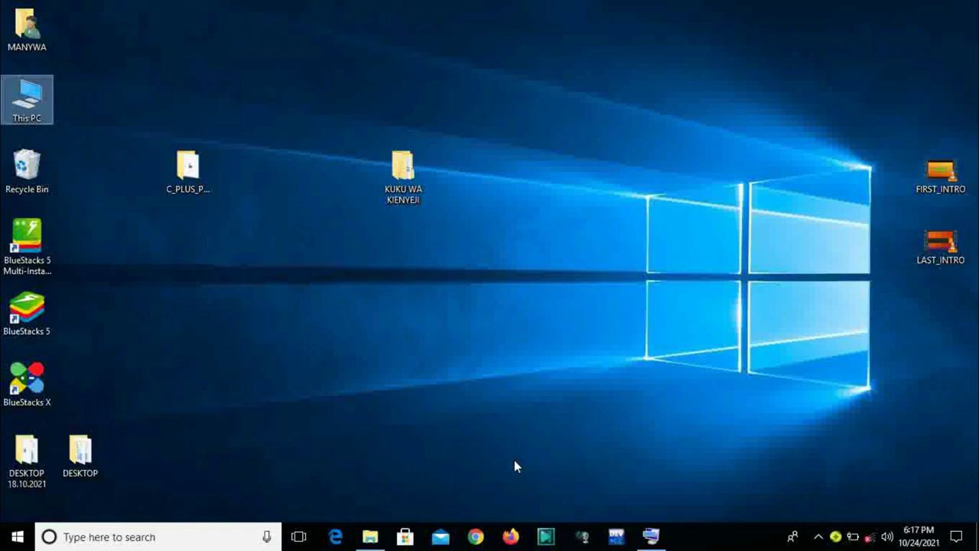
Restore the On-Screen Keyboard and toggle its Ctrl key on and off twice.
click(649, 537)
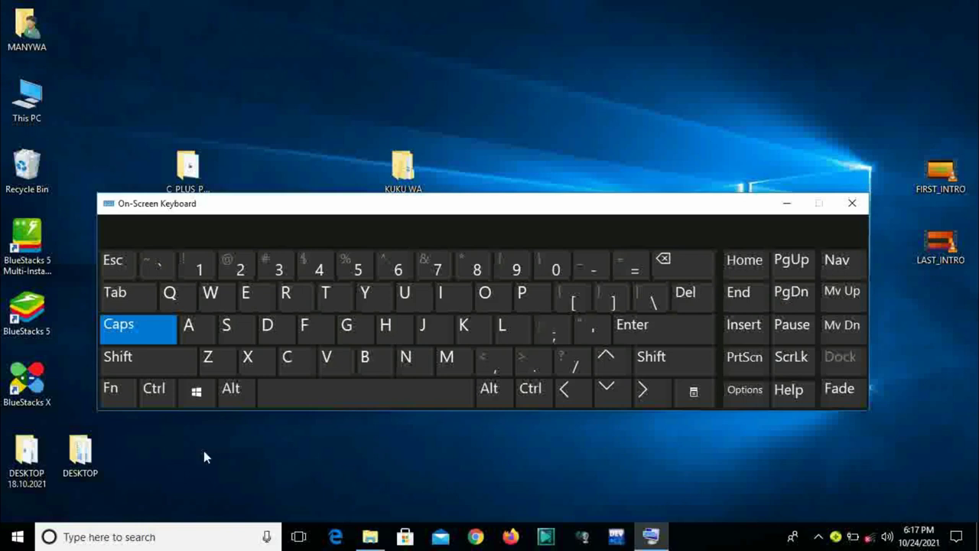
click(157, 391)
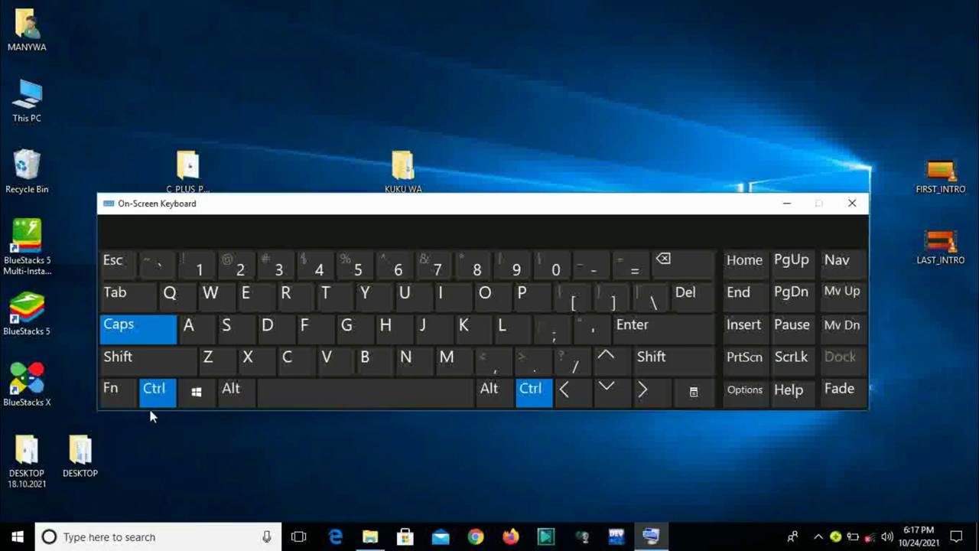
click(156, 400)
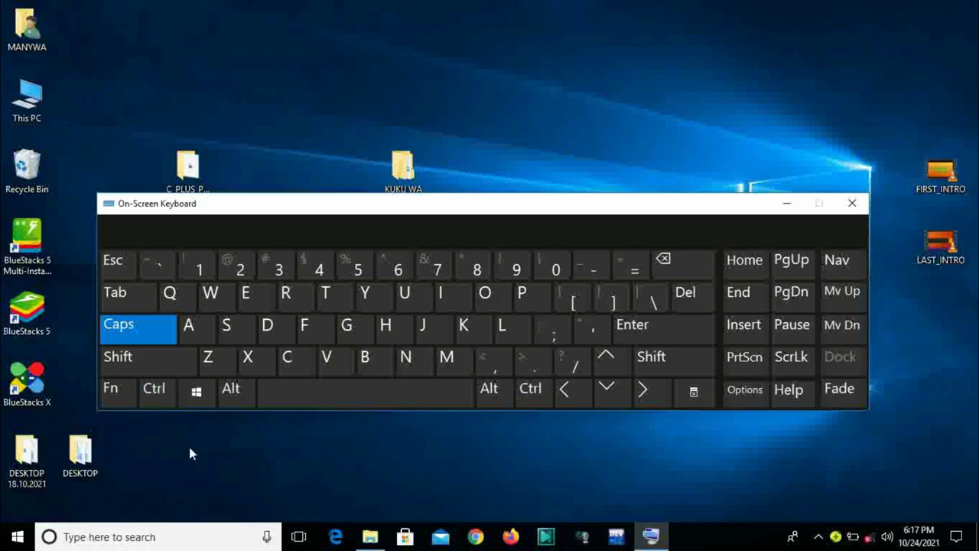
click(163, 393)
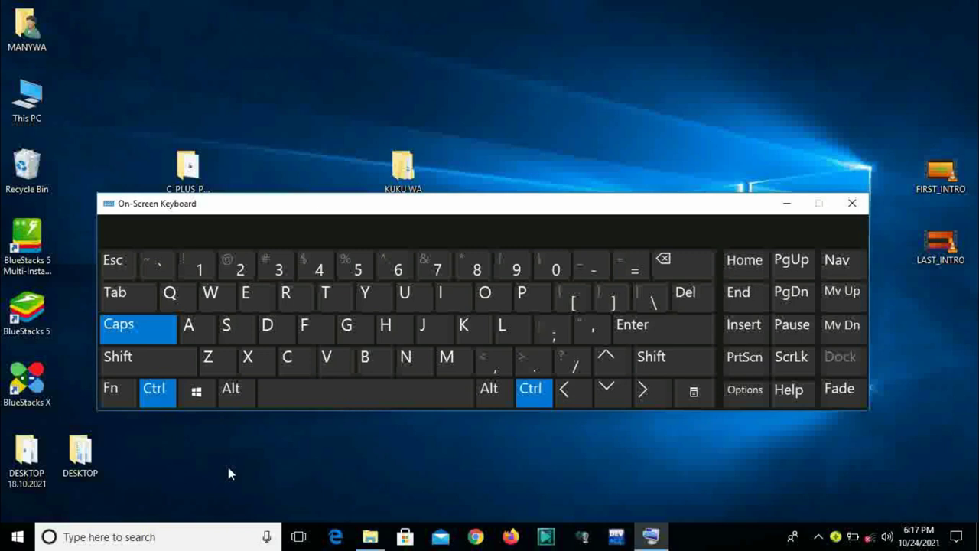
click(164, 403)
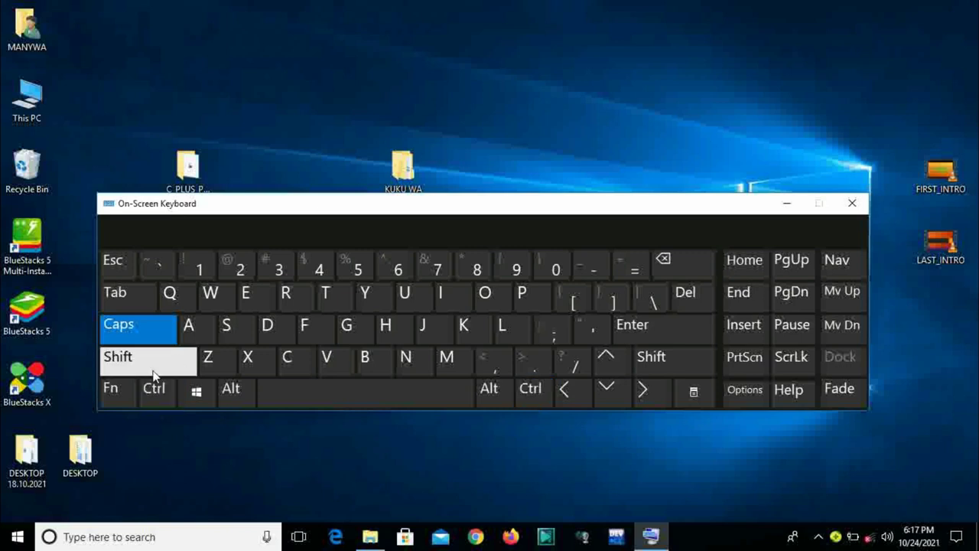
Toggle Shift on and off on the On-Screen Keyboard, and cycle Caps Lock, leaving it off.
click(153, 375)
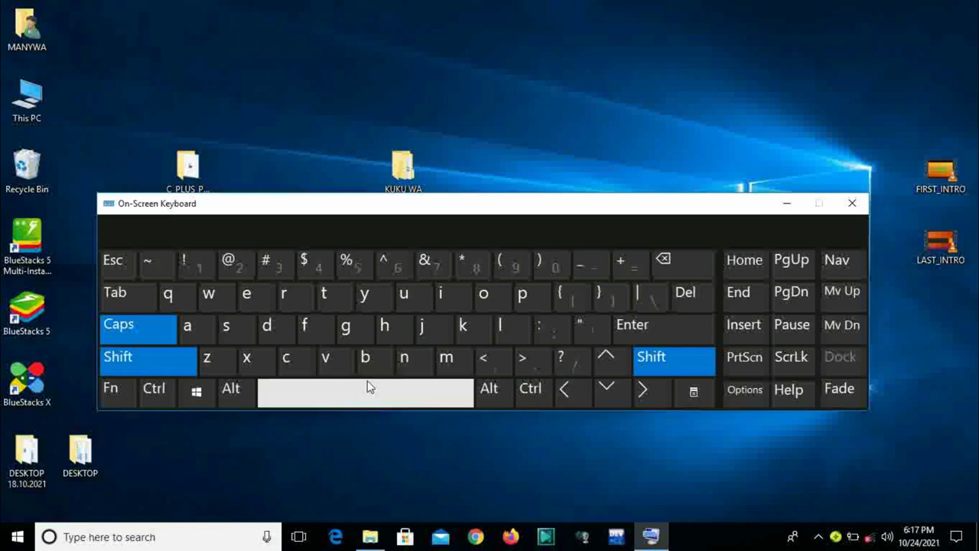
click(178, 364)
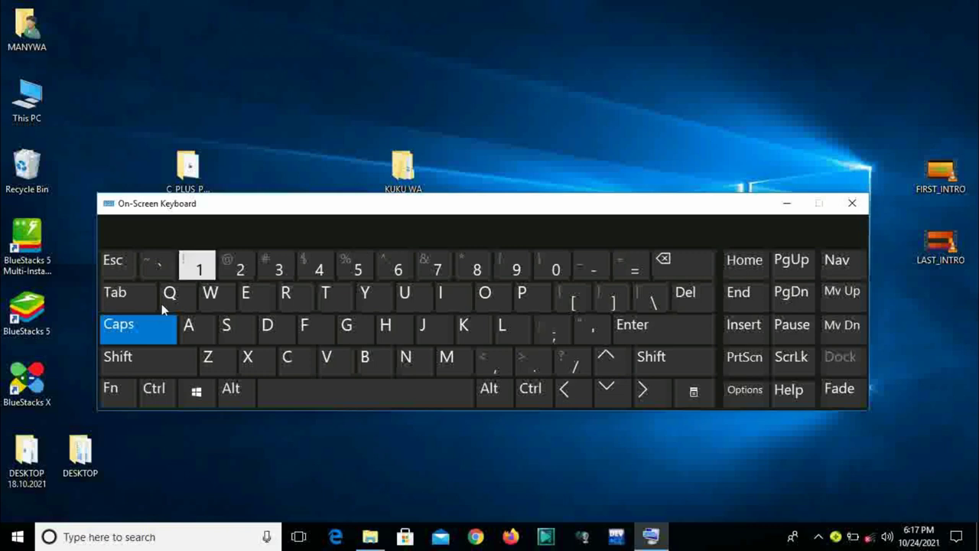
click(158, 330)
click(147, 331)
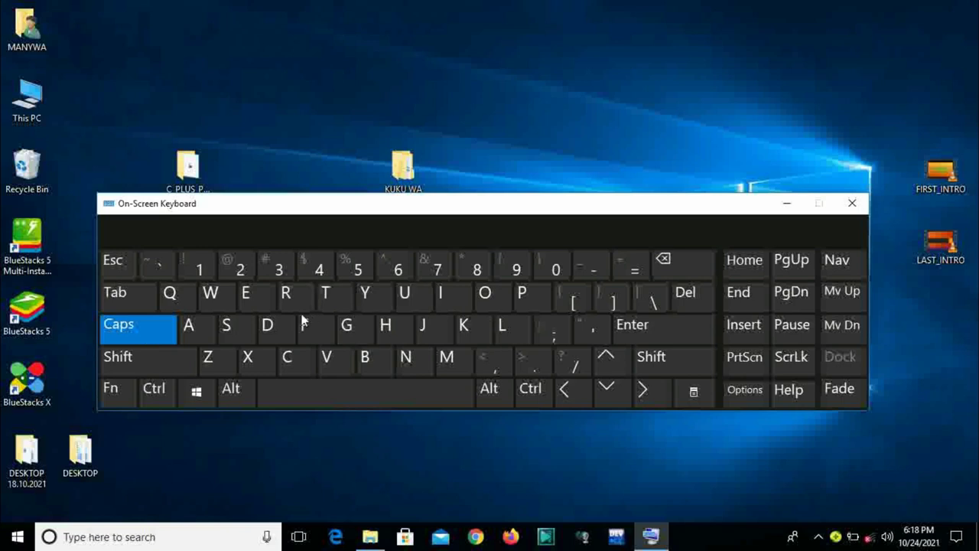
click(146, 332)
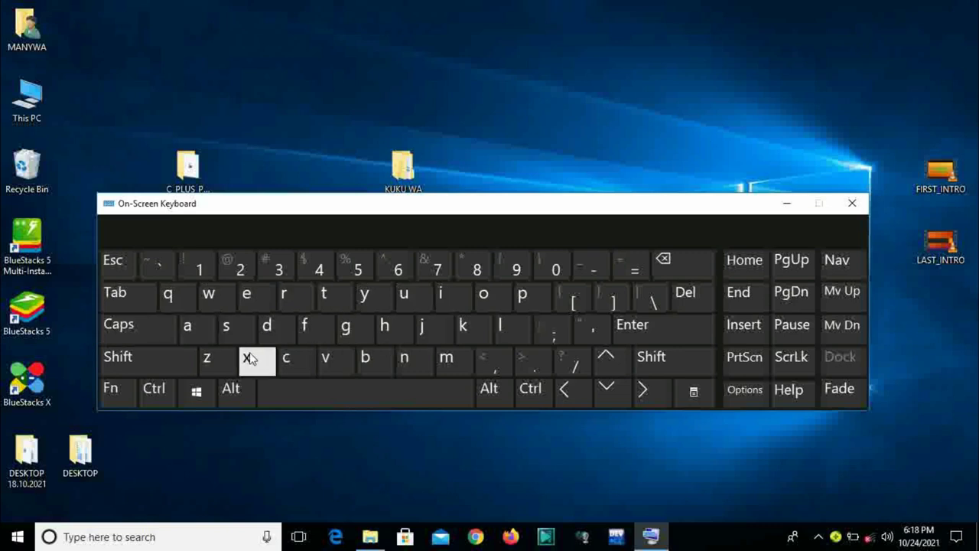
Toggle Shift on and off twice on the On-Screen Keyboard to show its effect on letters and symbols.
click(191, 363)
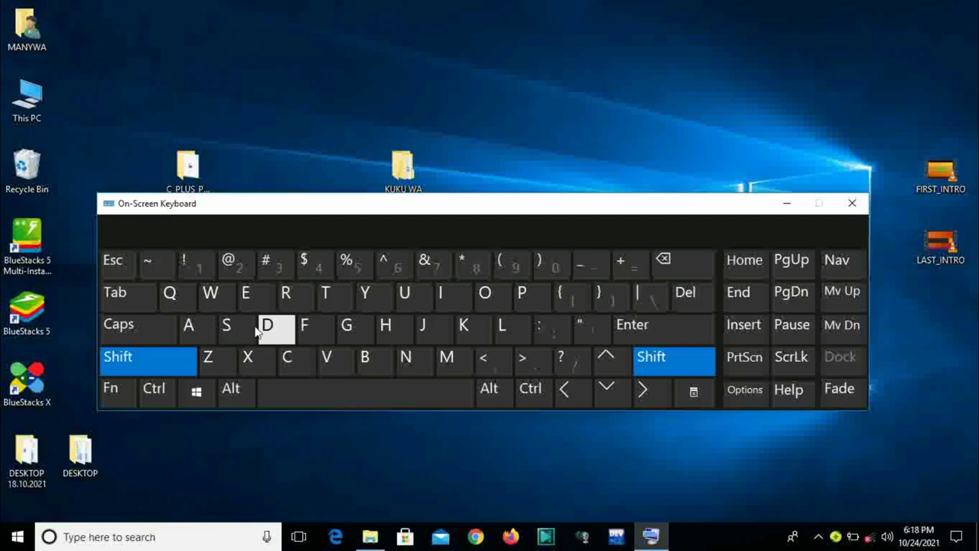
click(167, 360)
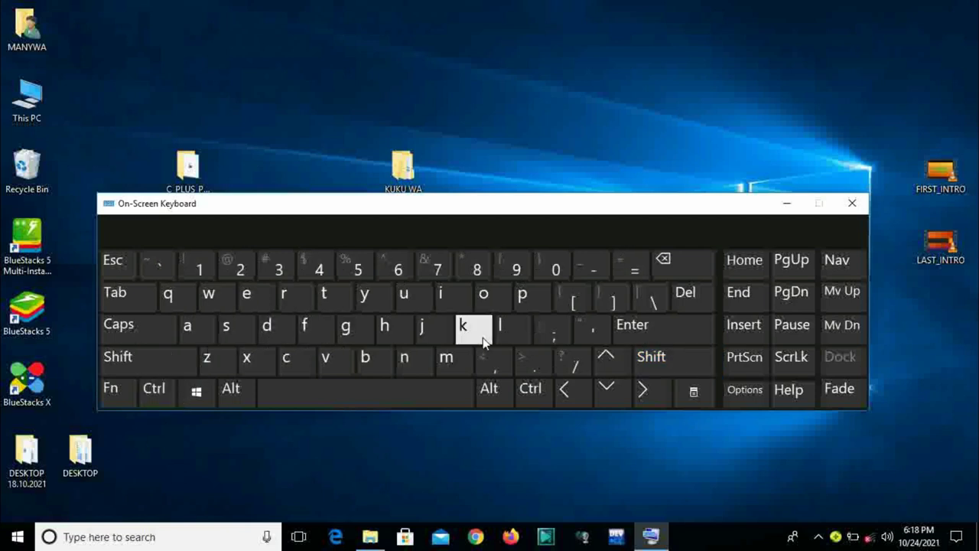
click(145, 365)
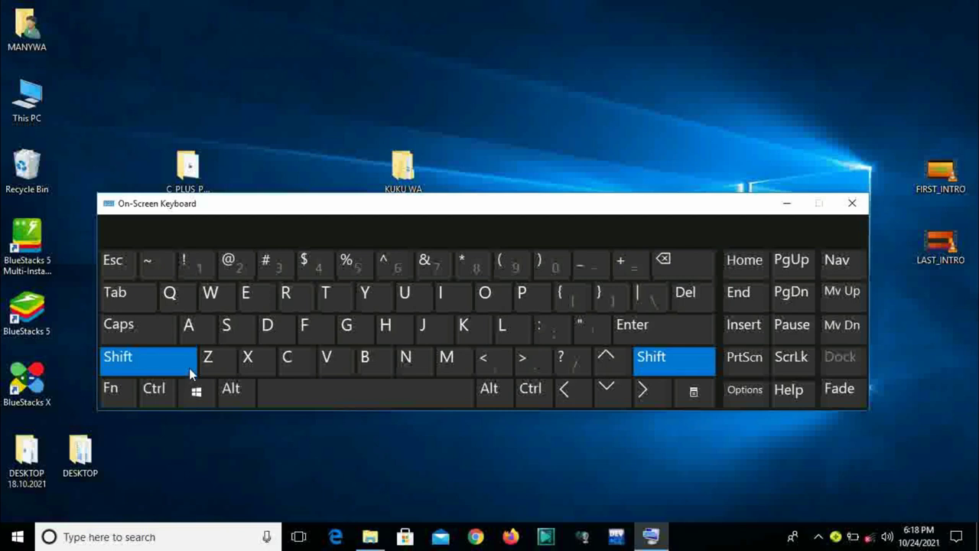
click(118, 361)
Turn on Caps Lock on the On-Screen Keyboard and toggle Shift on and off while it is active.
click(124, 328)
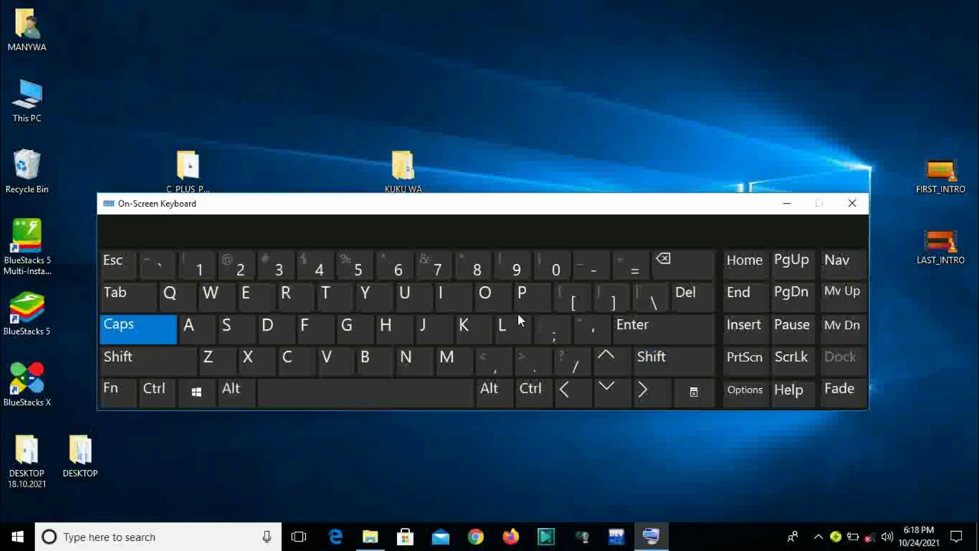
click(184, 360)
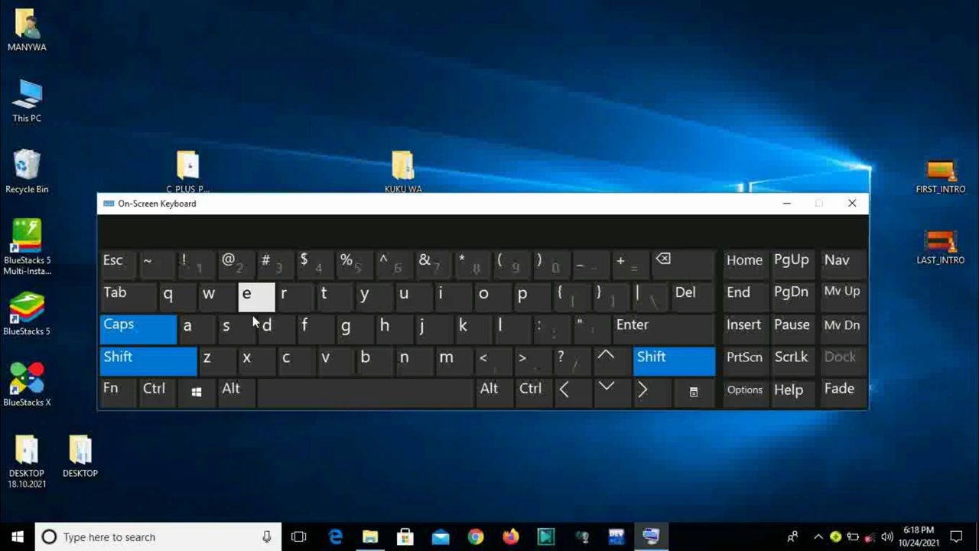
click(163, 370)
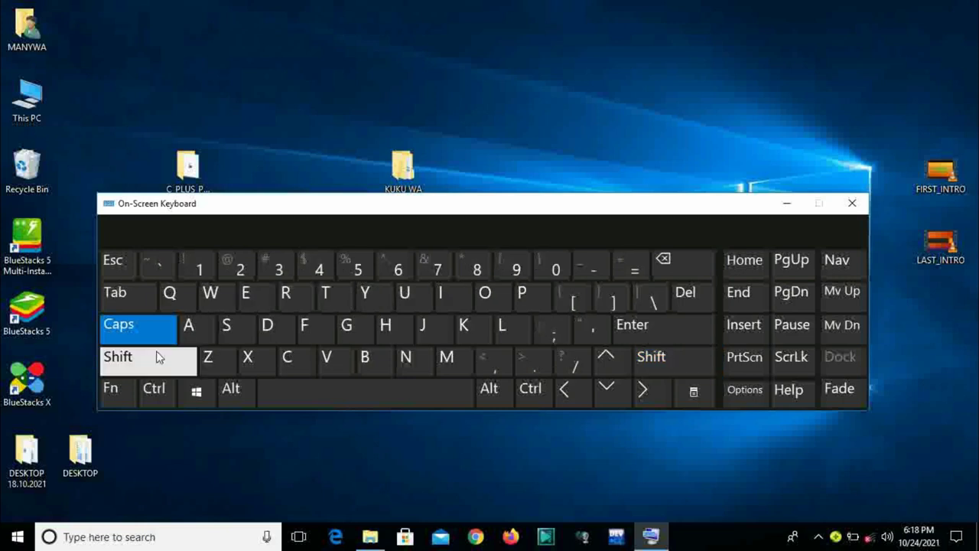
Switch Caps Lock on and off repeatedly on the On-Screen Keyboard, leaving it off.
click(157, 335)
click(158, 335)
click(158, 335)
click(158, 334)
click(157, 332)
click(158, 332)
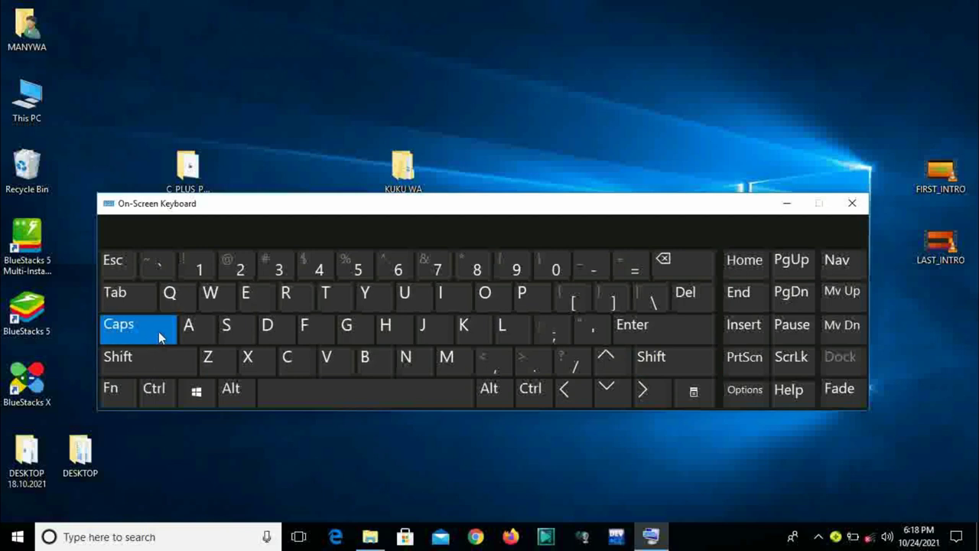
click(158, 335)
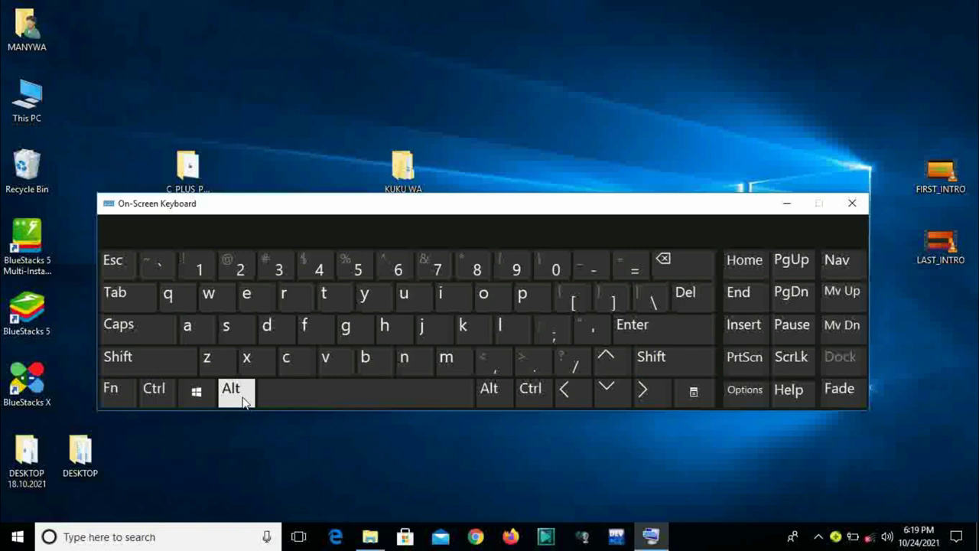
Demonstrate the space bar on the On-Screen Keyboard by activating it several times.
click(377, 397)
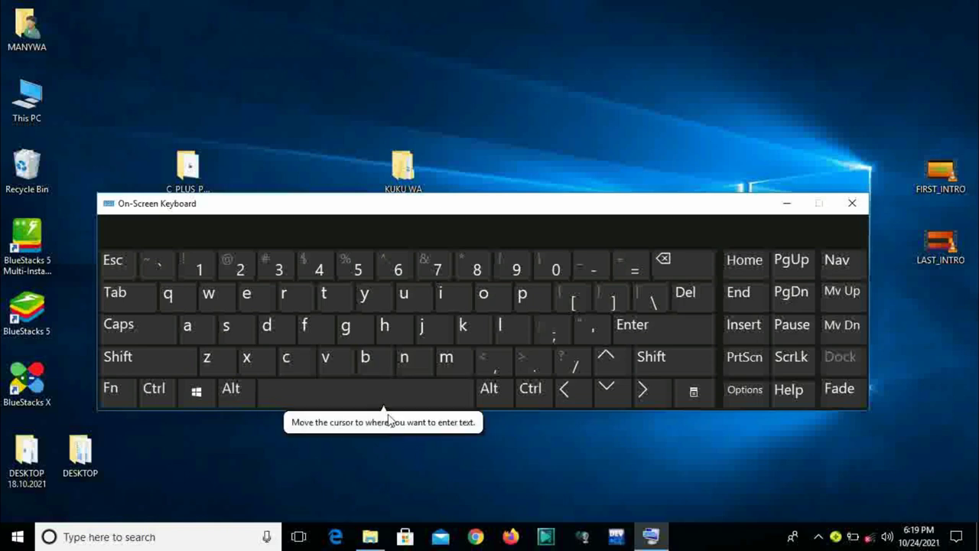
click(407, 398)
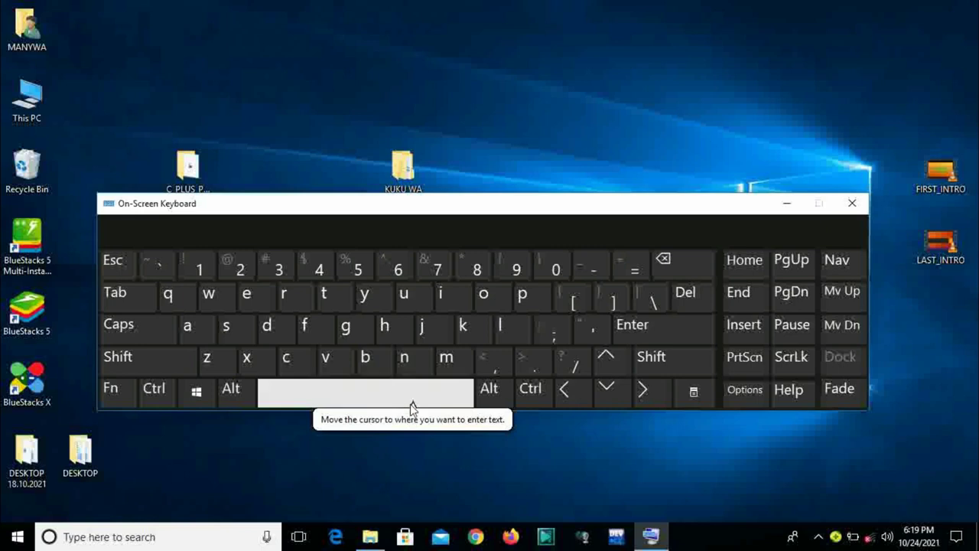
click(411, 404)
click(397, 391)
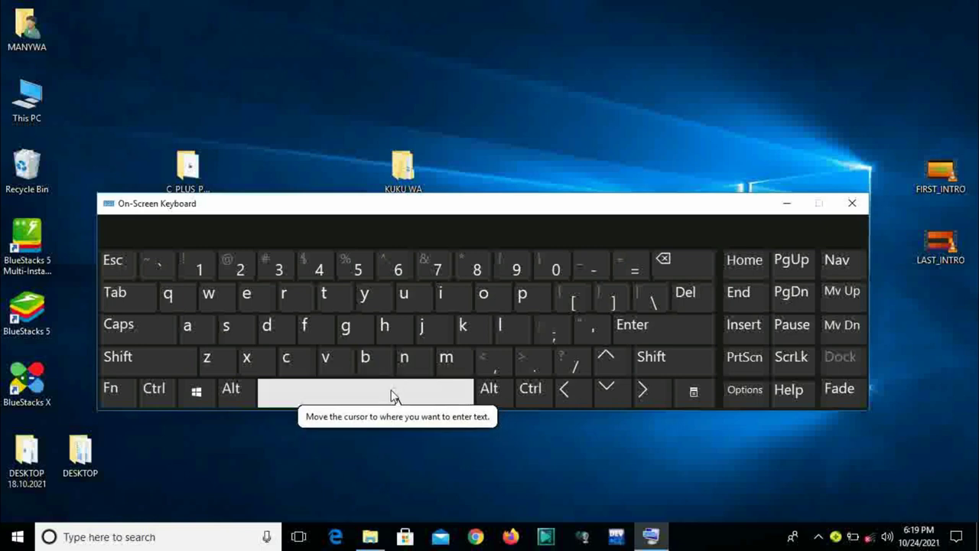
click(392, 397)
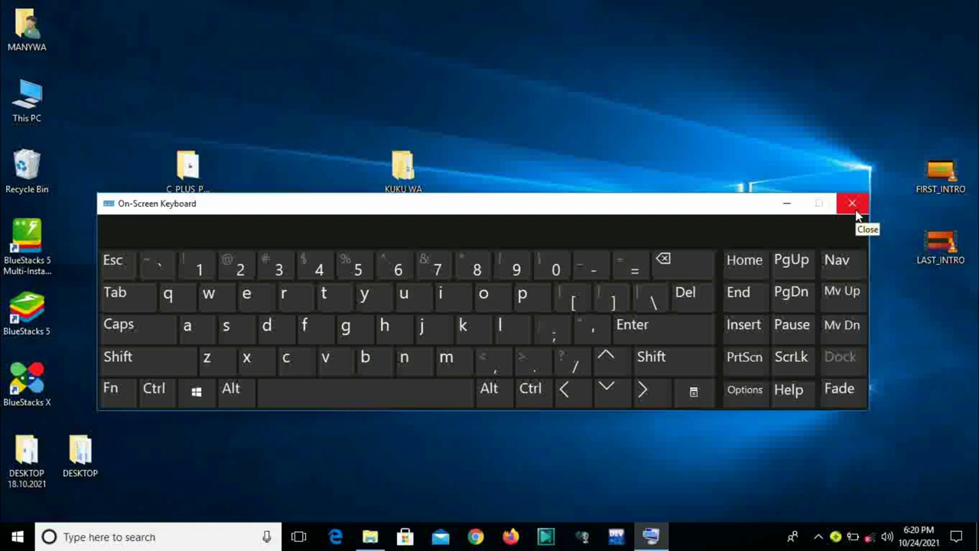
Close the On-Screen Keyboard and return to the desktop.
key(shift)
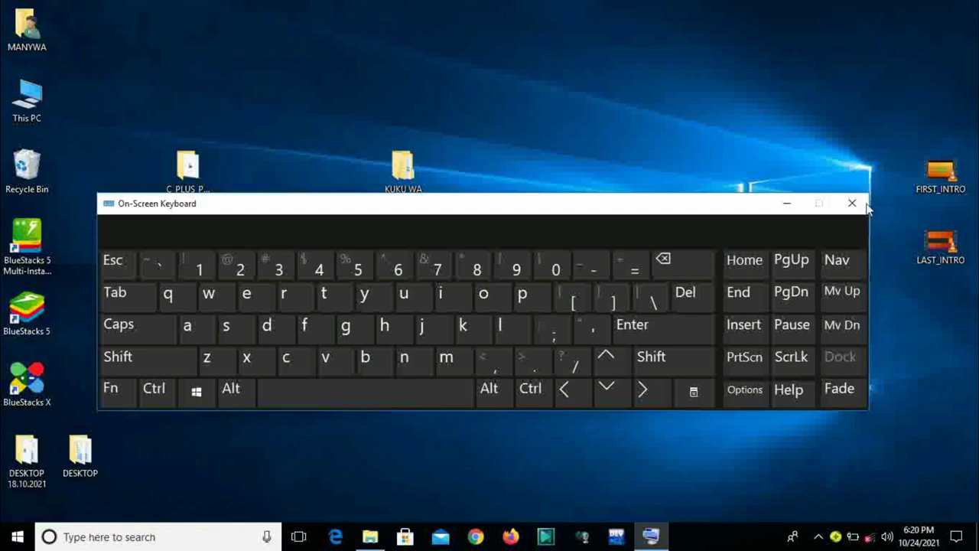
click(851, 204)
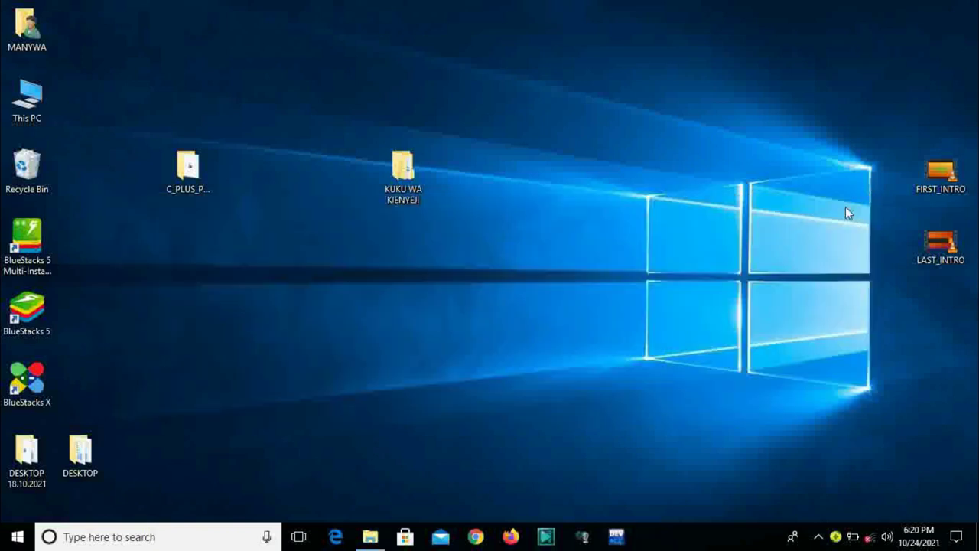